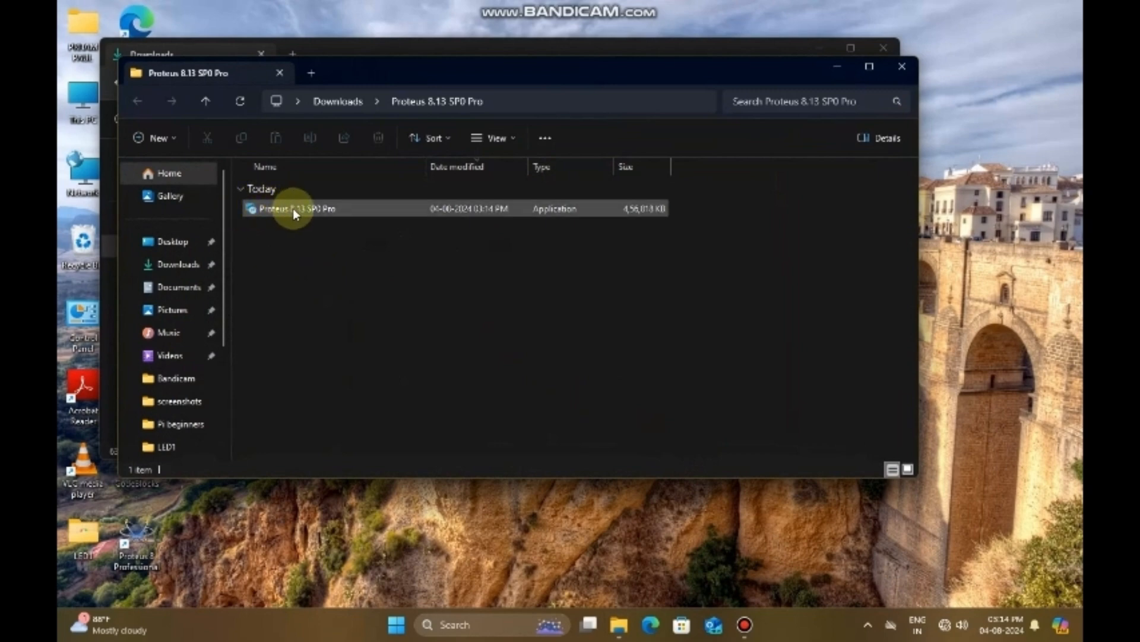
Step: Run the Proteus 8.13 SP0 Pro installer, keeping the default destination and the Proteus 8 Professional Start Menu folder
{"action": "double_click", "coordinate": [293, 208]}
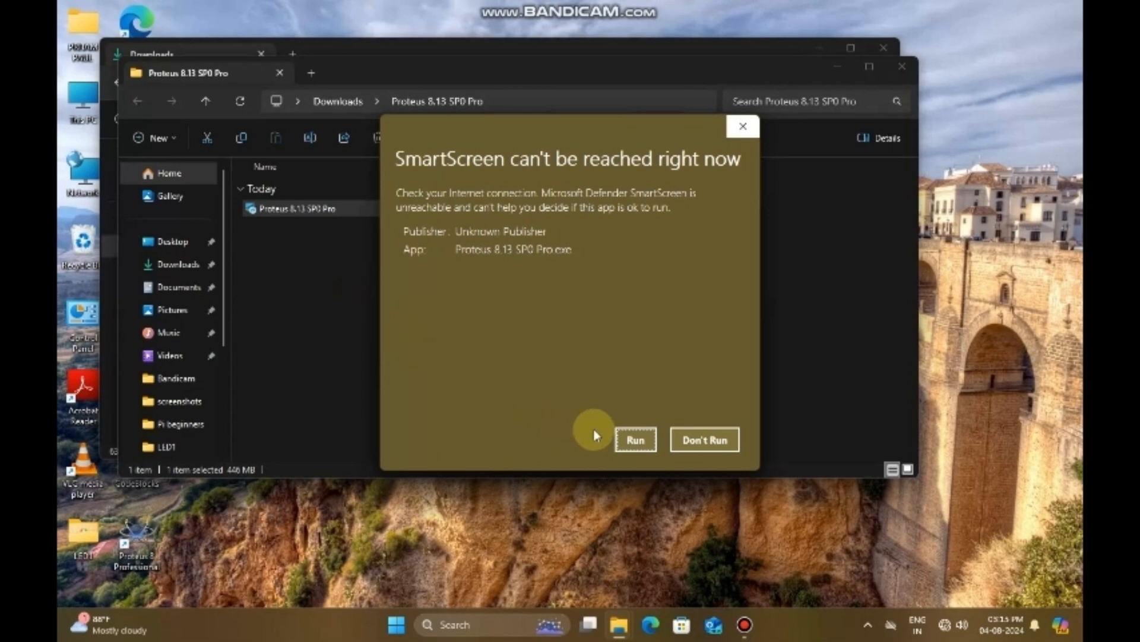
{"action": "left_click", "coordinate": [634, 441]}
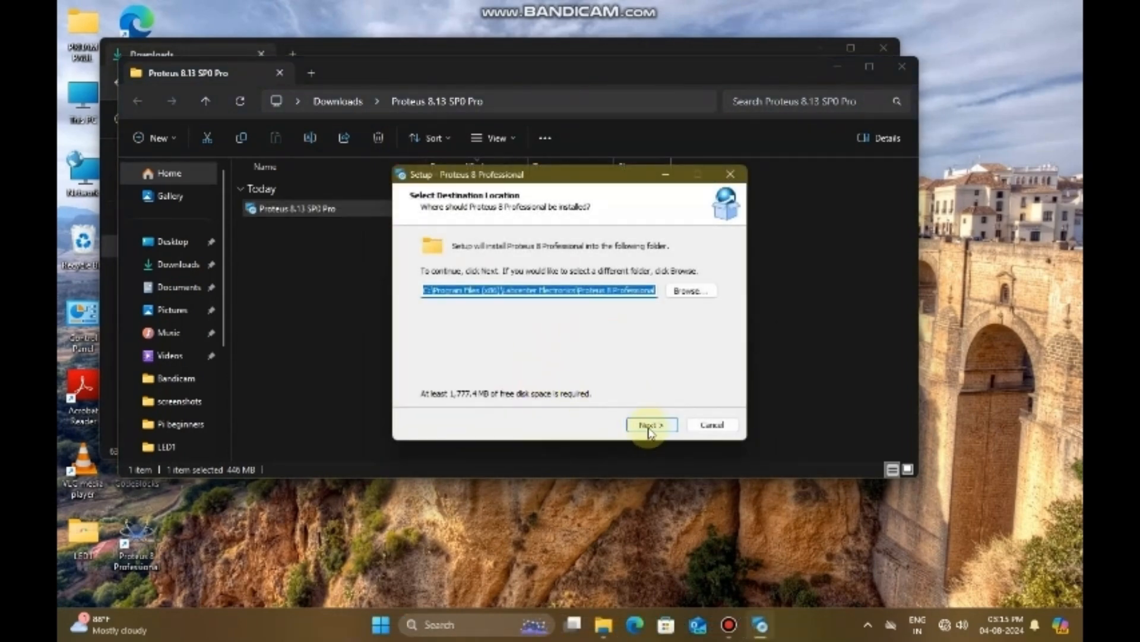
{"action": "left_click", "coordinate": [651, 425]}
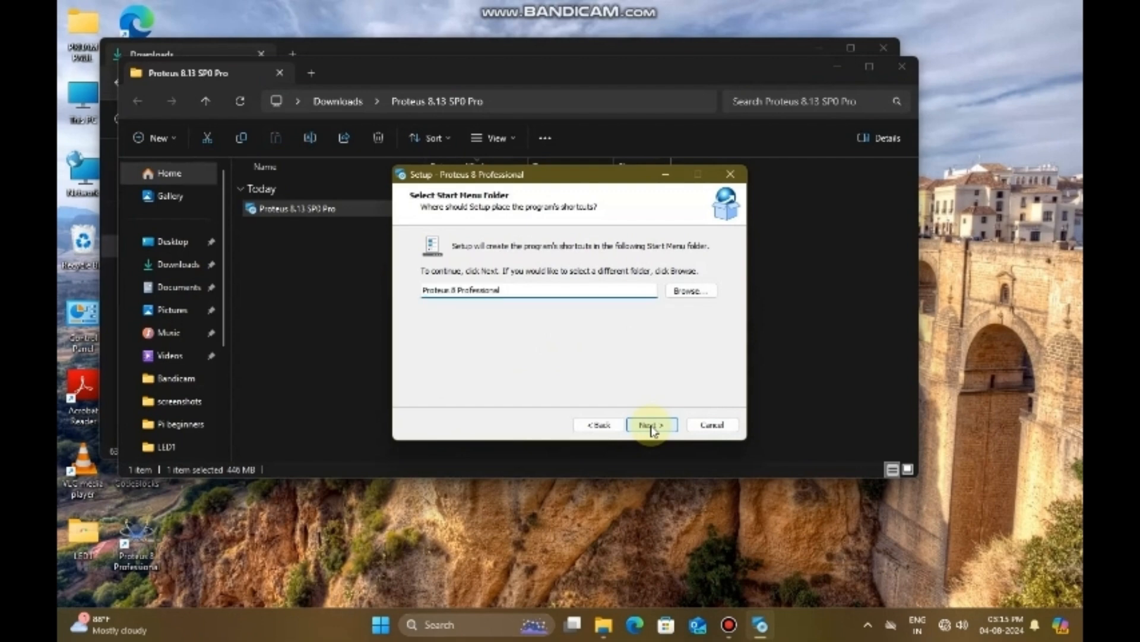
{"action": "left_click", "coordinate": [651, 426]}
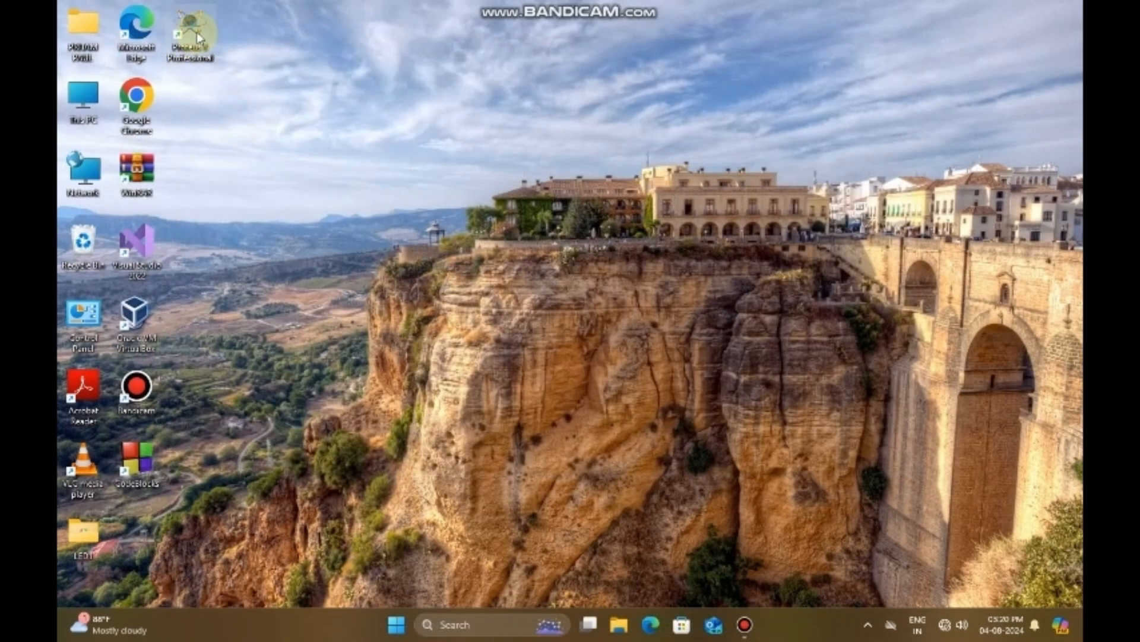
Step: Copy the RaspberryPi4TEP IDX and LIB files from Proteus Library Files inside the raspberry-pi-4-library-for-proteus archive in Downloads
{"action": "left_click", "coordinate": [198, 37]}
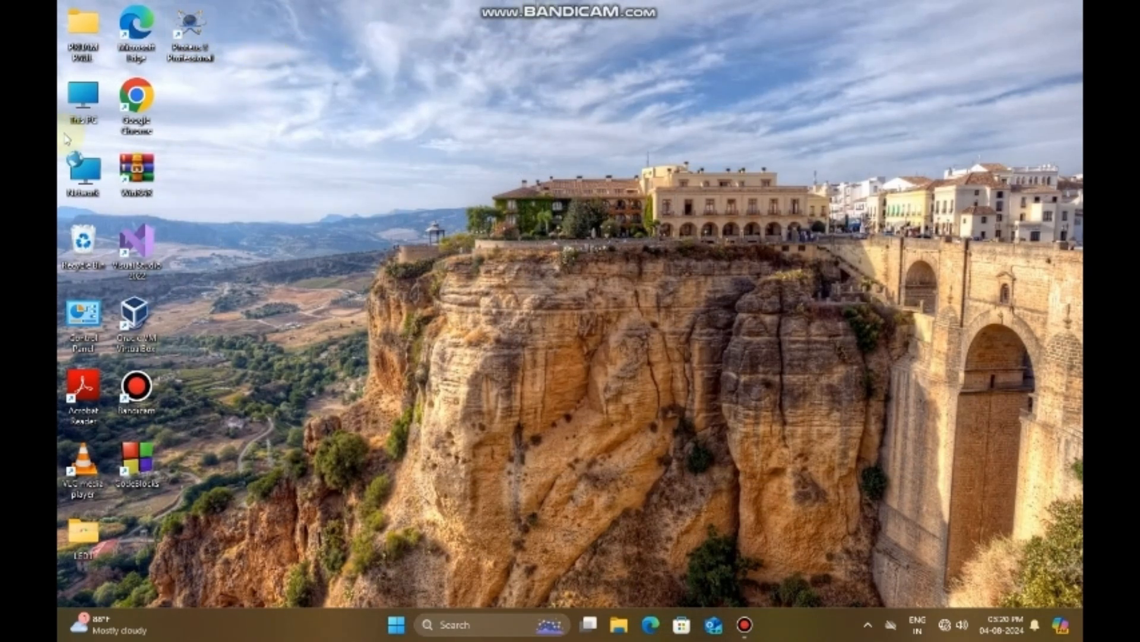
{"action": "double_click", "coordinate": [91, 106]}
{"action": "left_click", "coordinate": [153, 244]}
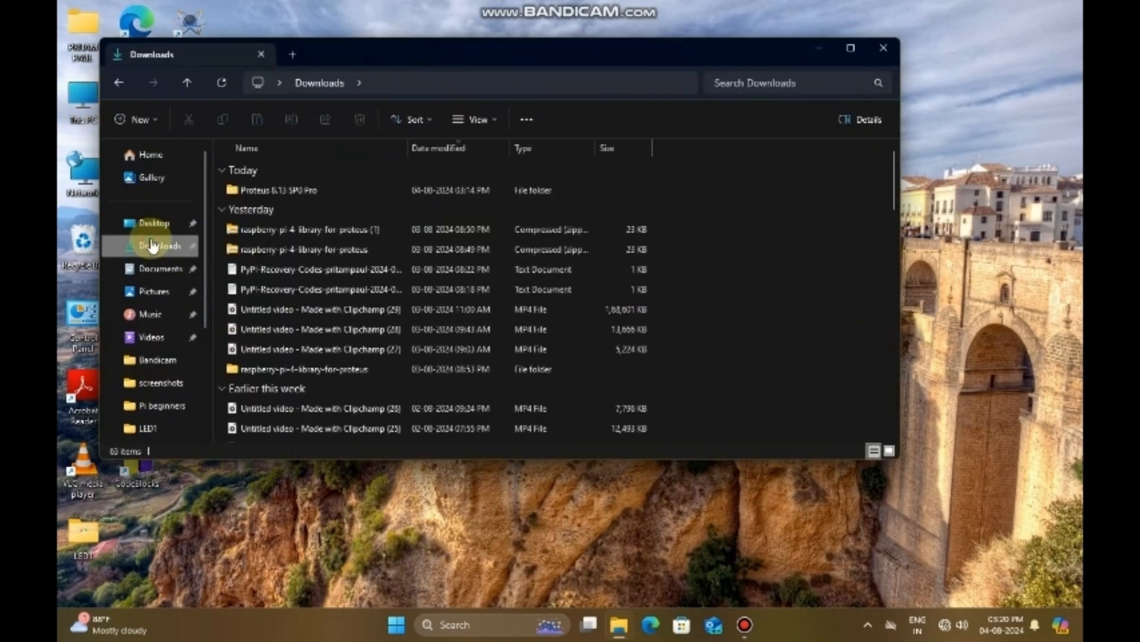
{"action": "double_click", "coordinate": [262, 250]}
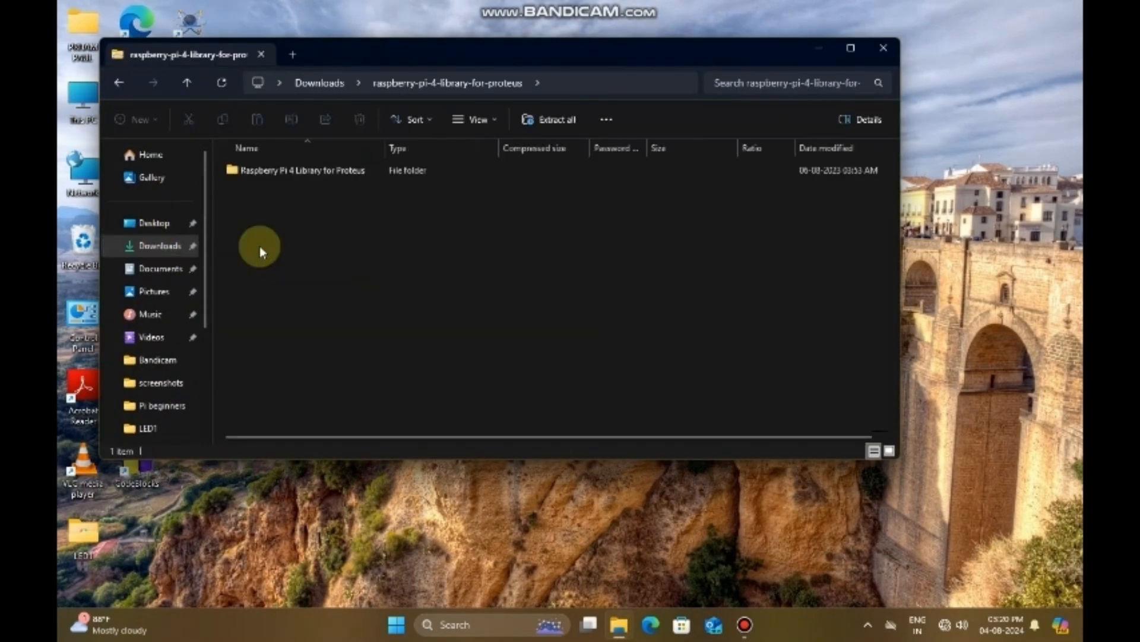
{"action": "double_click", "coordinate": [280, 170]}
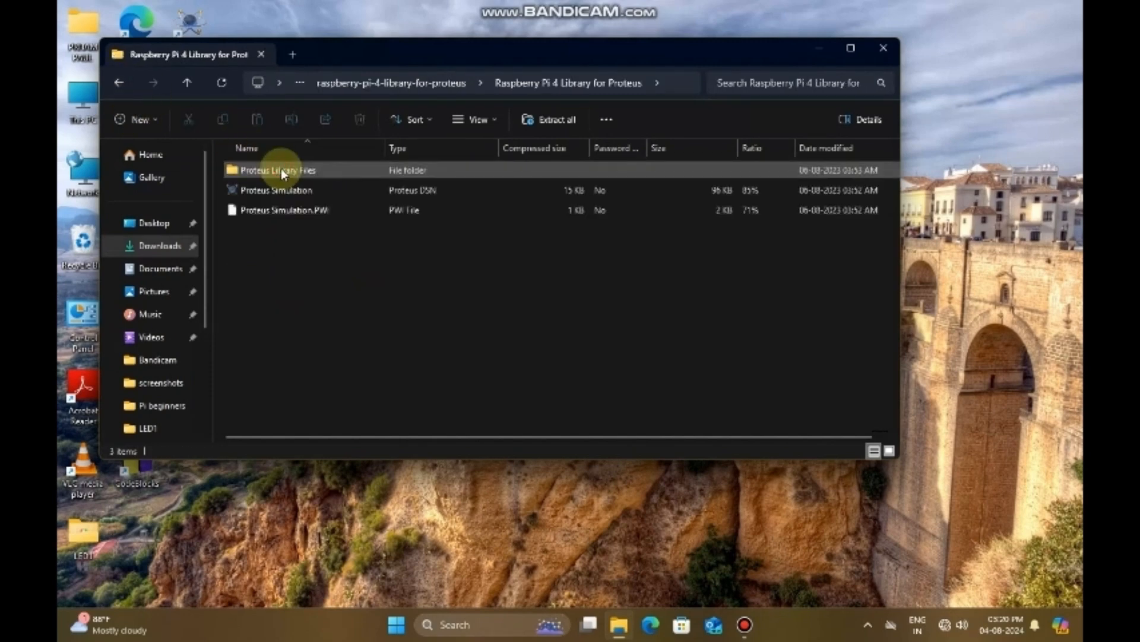
{"action": "double_click", "coordinate": [282, 171]}
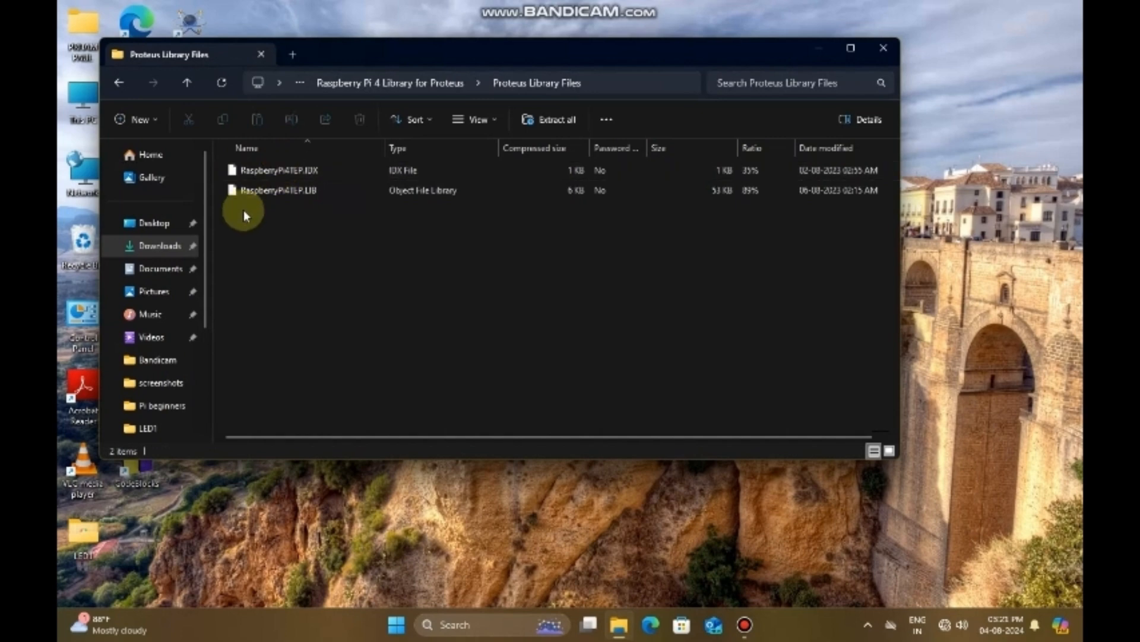
{"action": "key", "text": "ctrl+a"}
{"action": "right_click", "coordinate": [330, 195]}
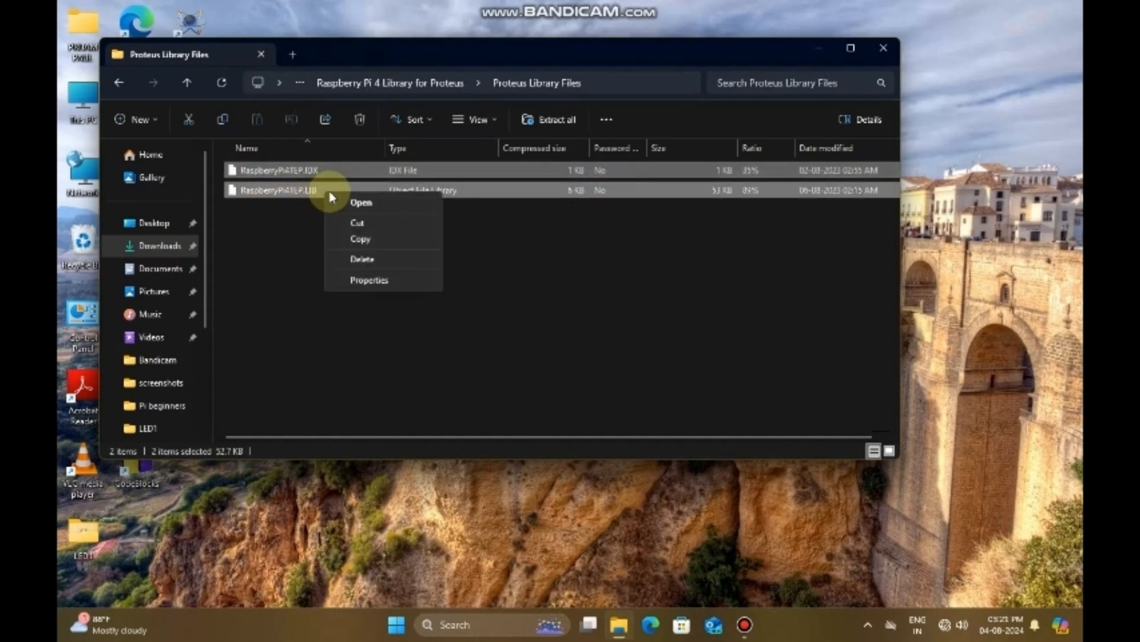
{"action": "left_click", "coordinate": [361, 237]}
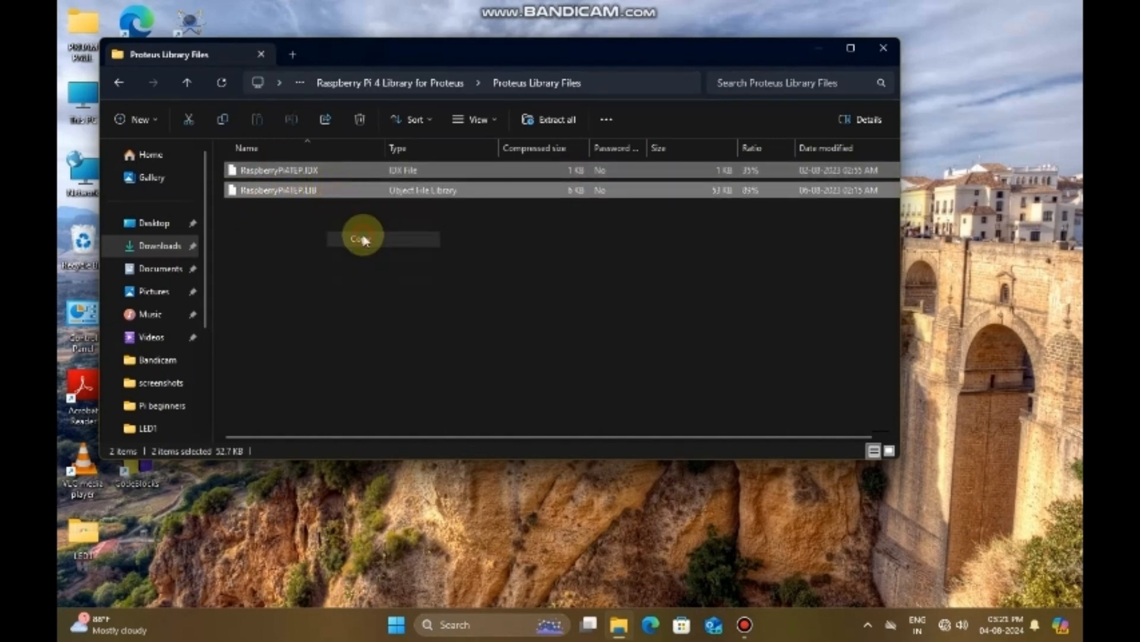
Step: Open the DATA folder in C:\Program Files (x86)\Labcenter Electronics\Proteus 8 Professional
{"action": "scroll", "coordinate": [164, 249], "scroll_direction": "down", "scroll_amount": 3}
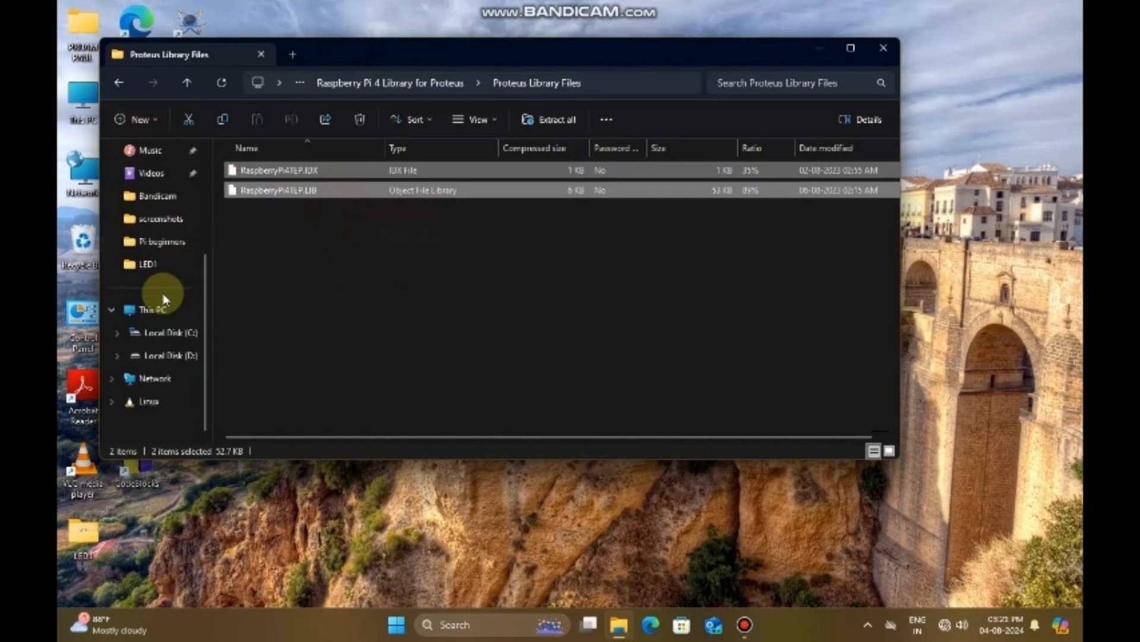
{"action": "left_click", "coordinate": [172, 335]}
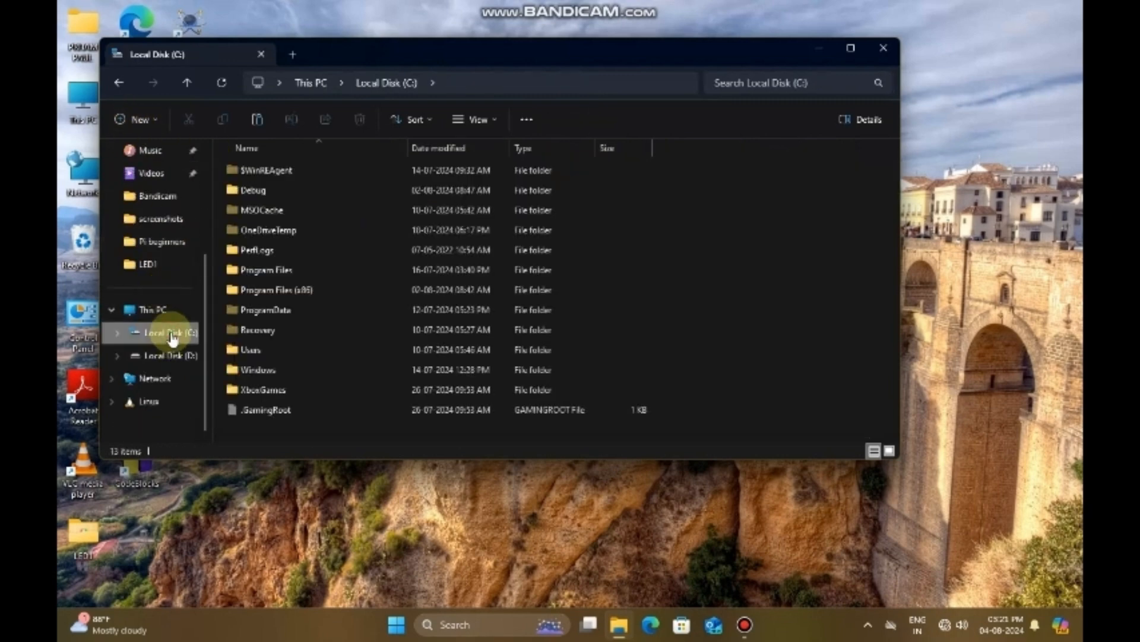
{"action": "left_click", "coordinate": [285, 292]}
{"action": "double_click", "coordinate": [286, 291]}
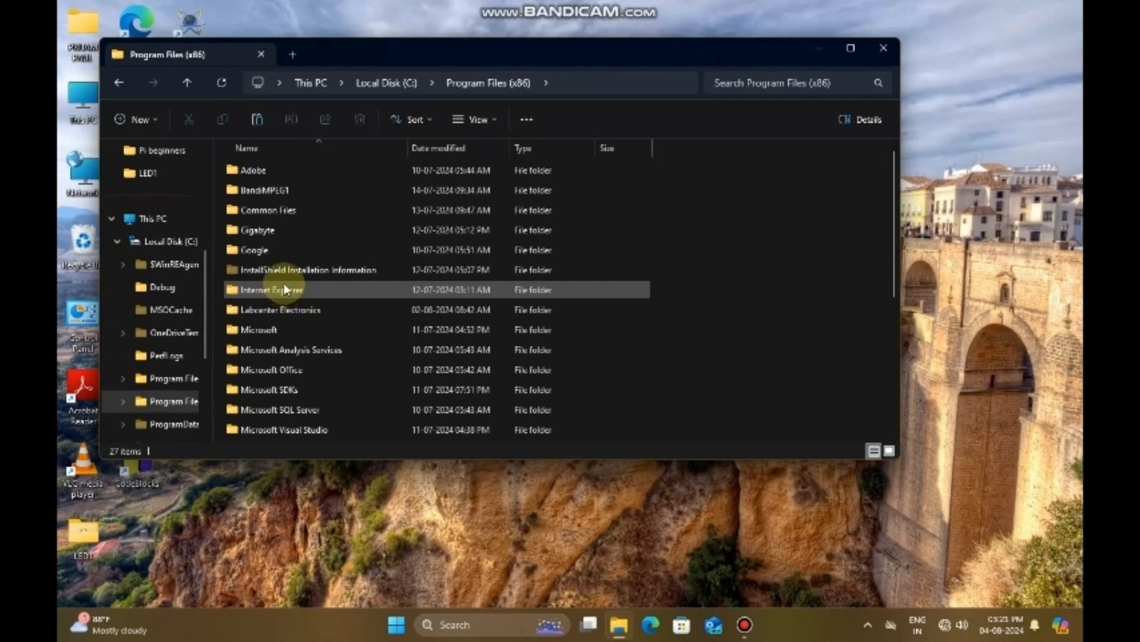
{"action": "scroll", "coordinate": [291, 342], "scroll_direction": "down", "scroll_amount": 5}
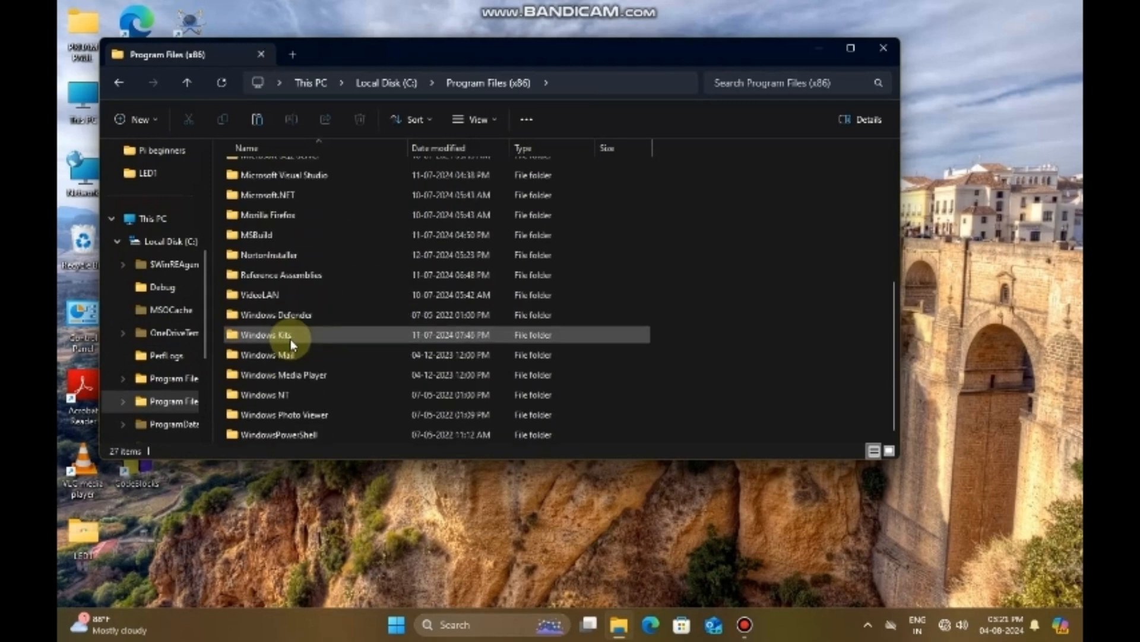
{"action": "scroll", "coordinate": [290, 340], "scroll_direction": "up", "scroll_amount": 3}
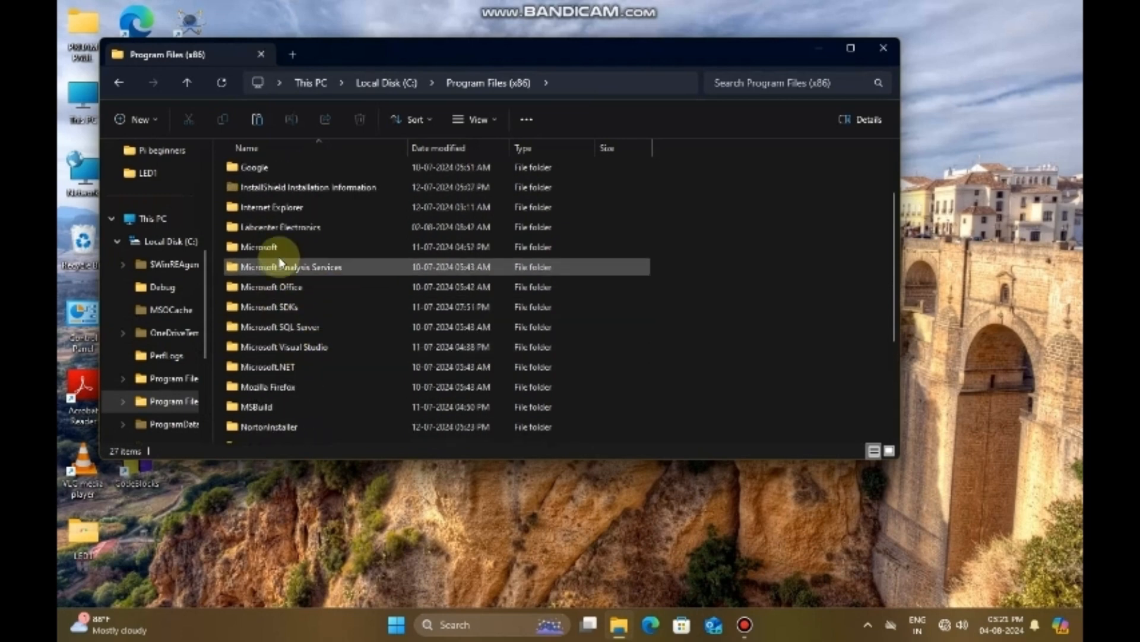
{"action": "double_click", "coordinate": [287, 226]}
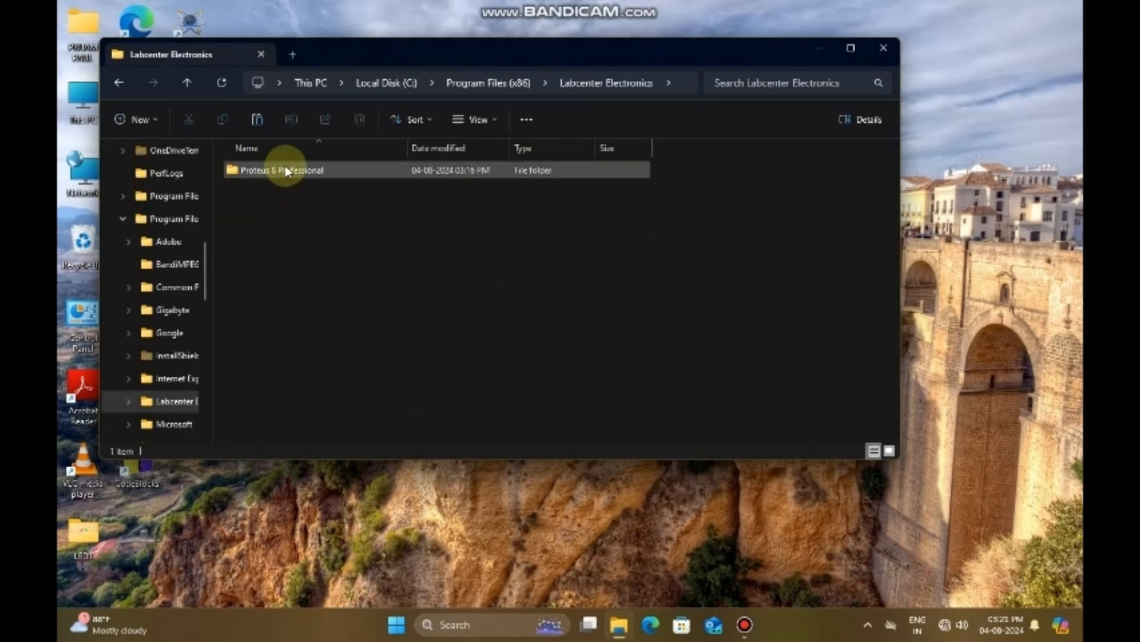
{"action": "left_click", "coordinate": [285, 170]}
{"action": "double_click", "coordinate": [286, 171]}
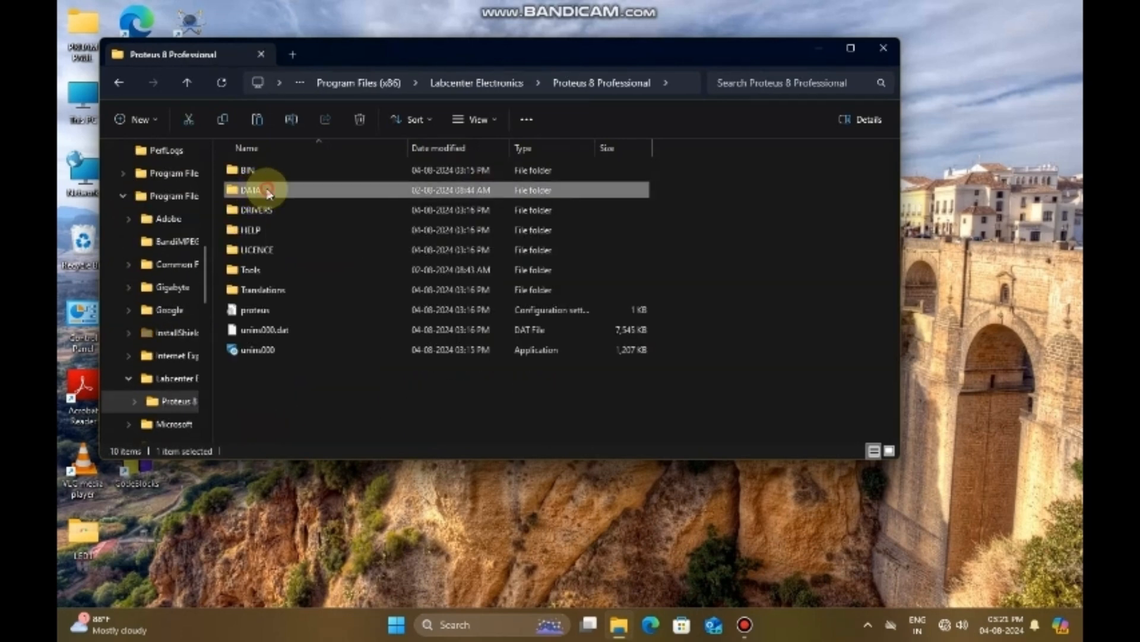
{"action": "double_click", "coordinate": [258, 189]}
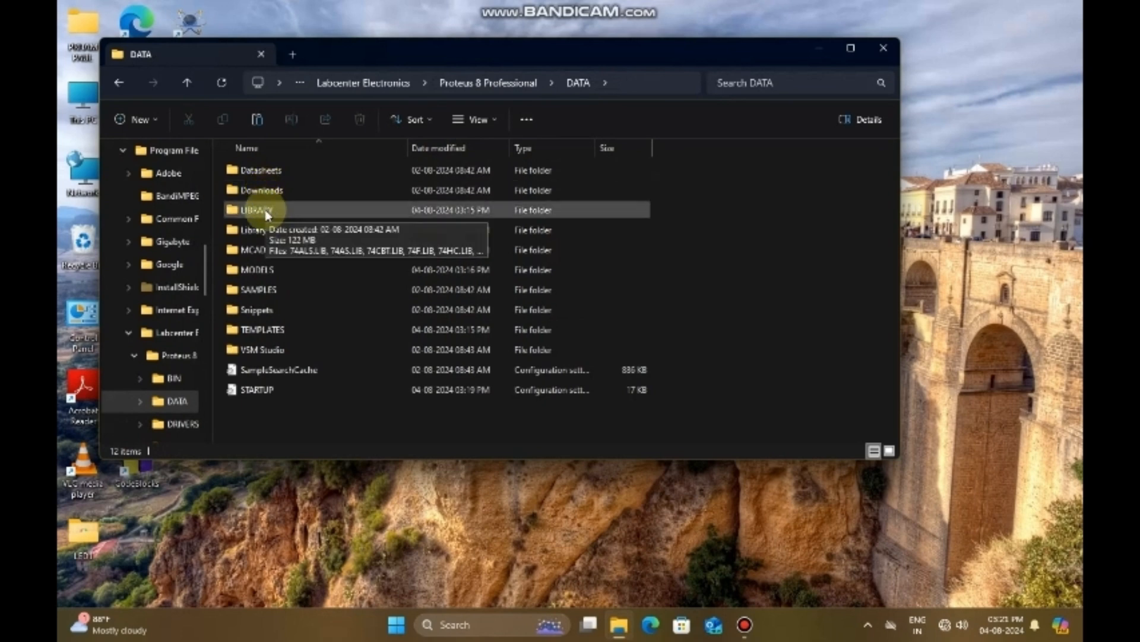
Step: Paste the copied Raspberry Pi files into the LIBRARY folder and close the file window
{"action": "right_click", "coordinate": [266, 215]}
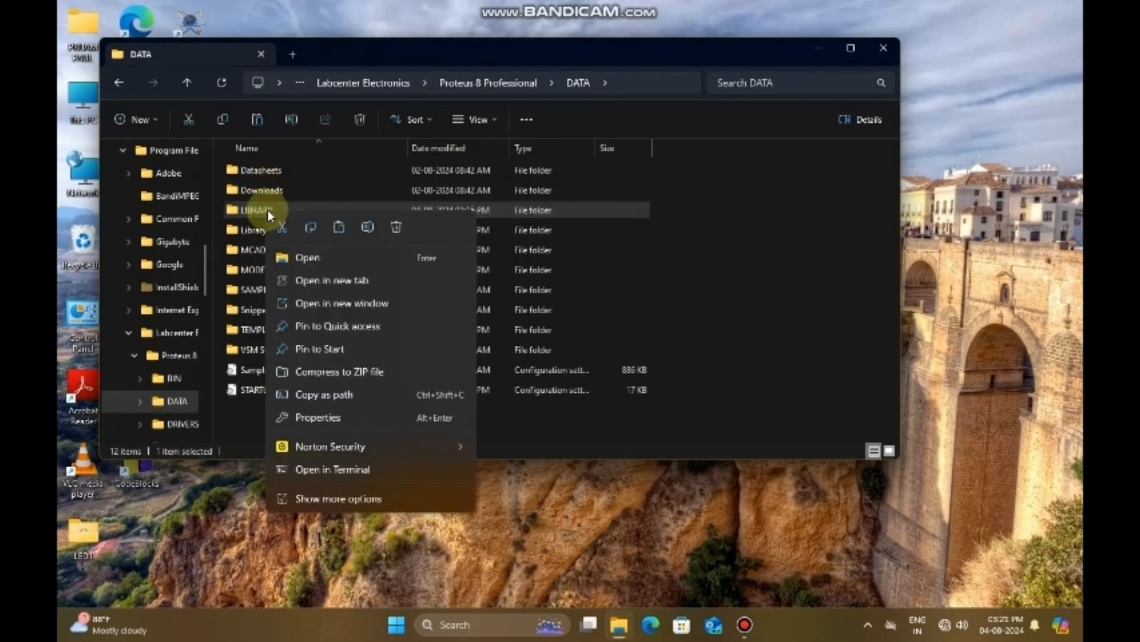
{"action": "left_click", "coordinate": [339, 227]}
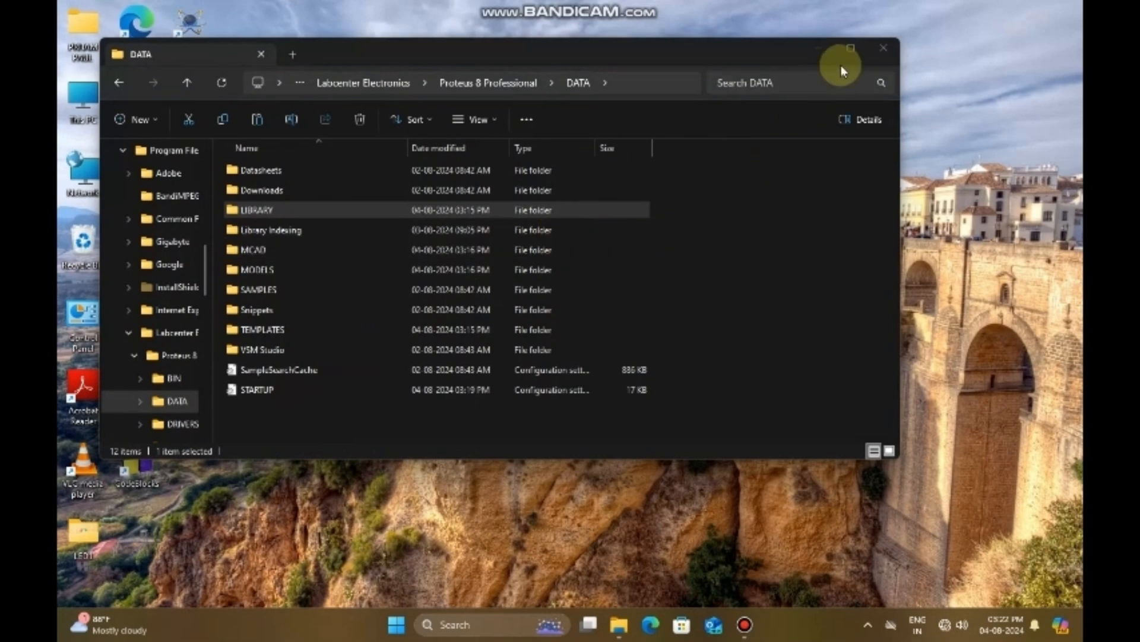
{"action": "left_click", "coordinate": [885, 49]}
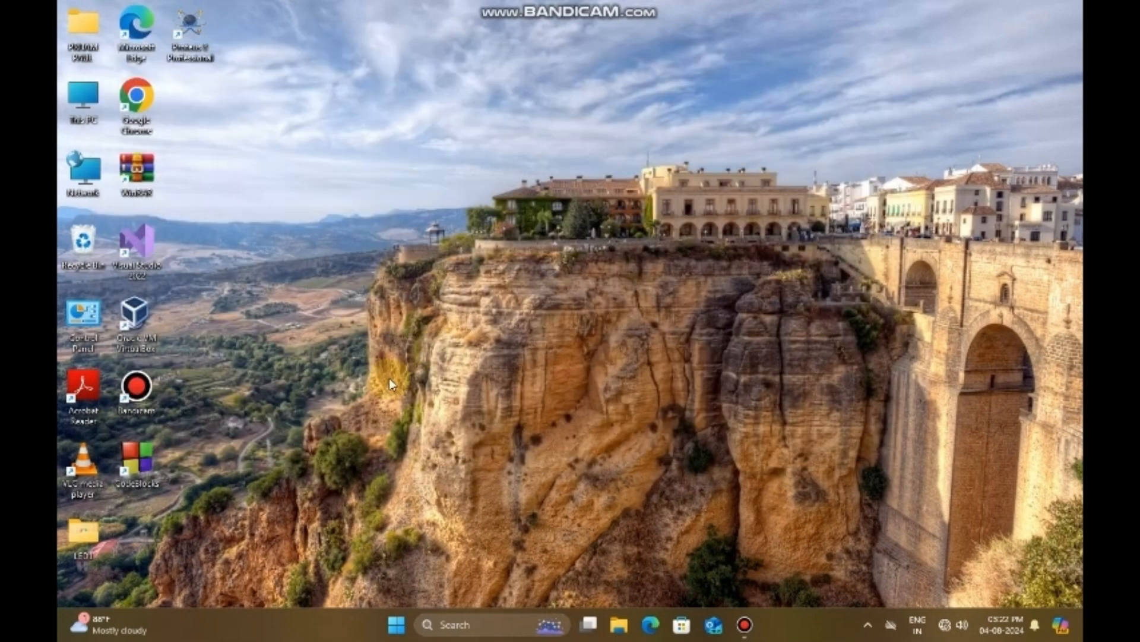
Step: Create a folder named Proteus on the desktop
{"action": "right_click", "coordinate": [368, 163]}
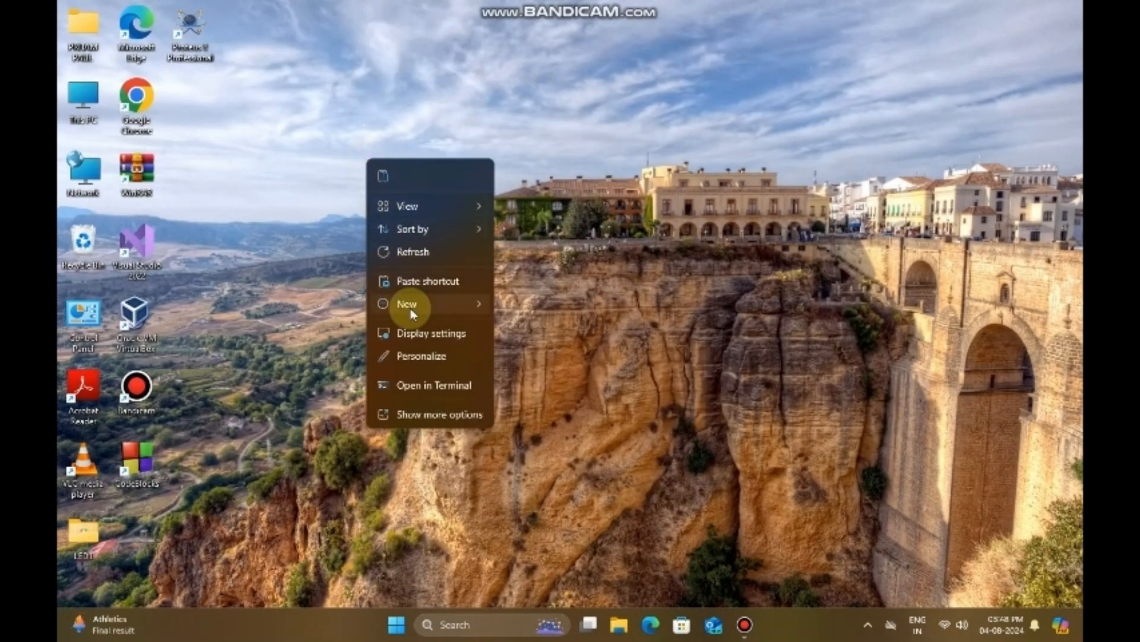
{"action": "mouse_move", "coordinate": [469, 303]}
{"action": "left_click", "coordinate": [537, 303]}
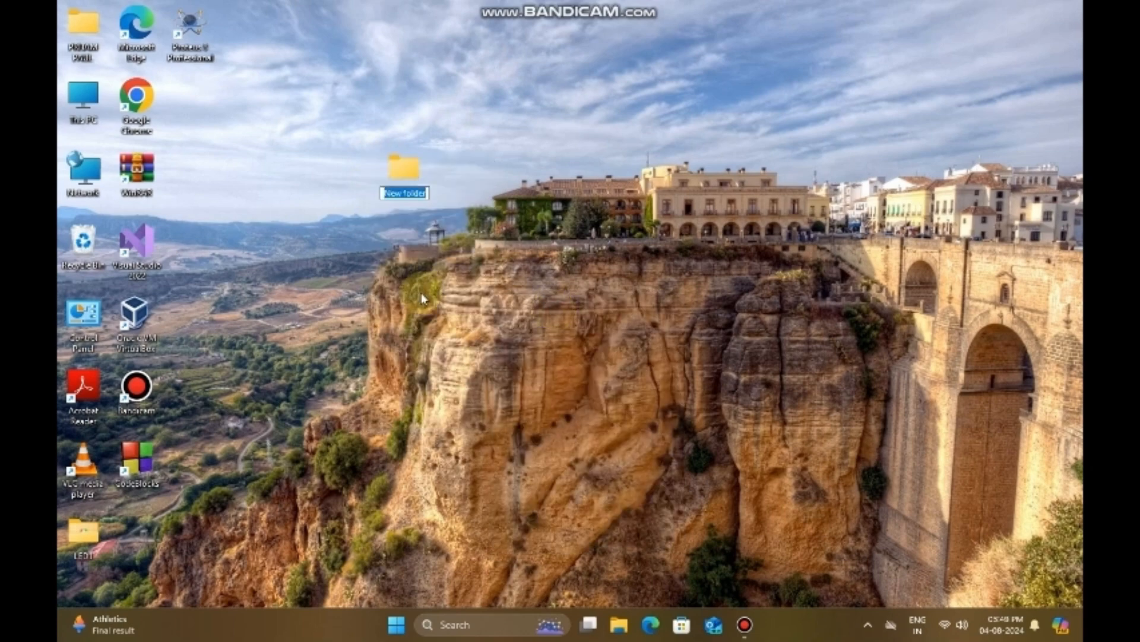
{"action": "key", "text": "BackSpace"}
{"action": "type", "text": "P"}
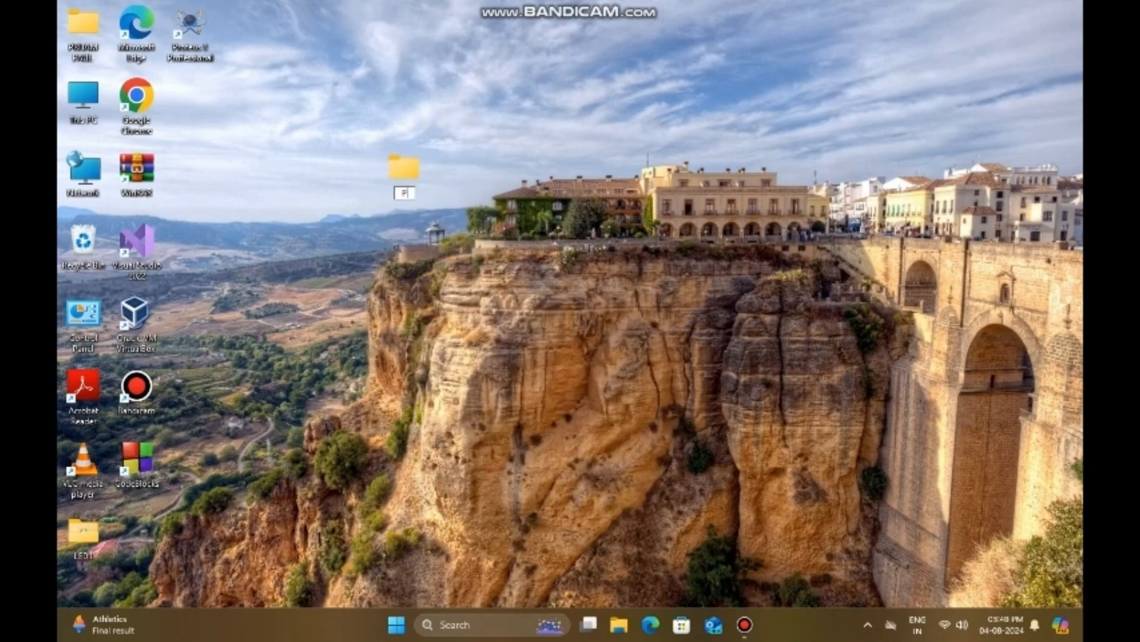
{"action": "type", "text": "roj"}
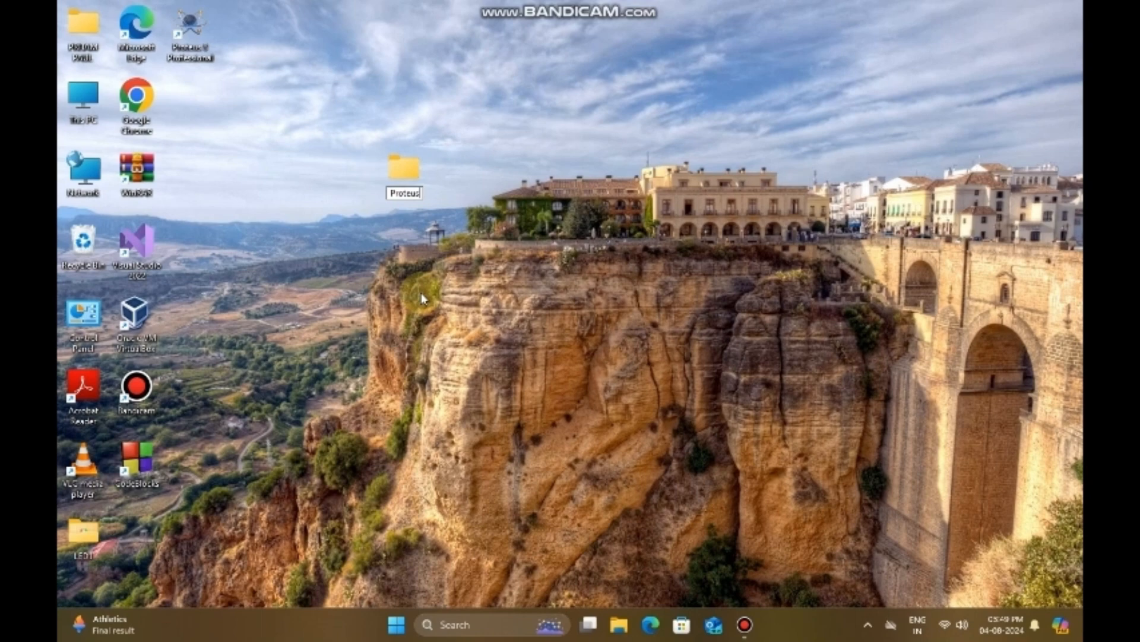
{"action": "type", "text": "eus"}
{"action": "key", "text": "Return"}
Step: Launch Proteus 8 Professional and start a new project, setting its path to the Proteus folder on the Desktop
{"action": "double_click", "coordinate": [187, 27]}
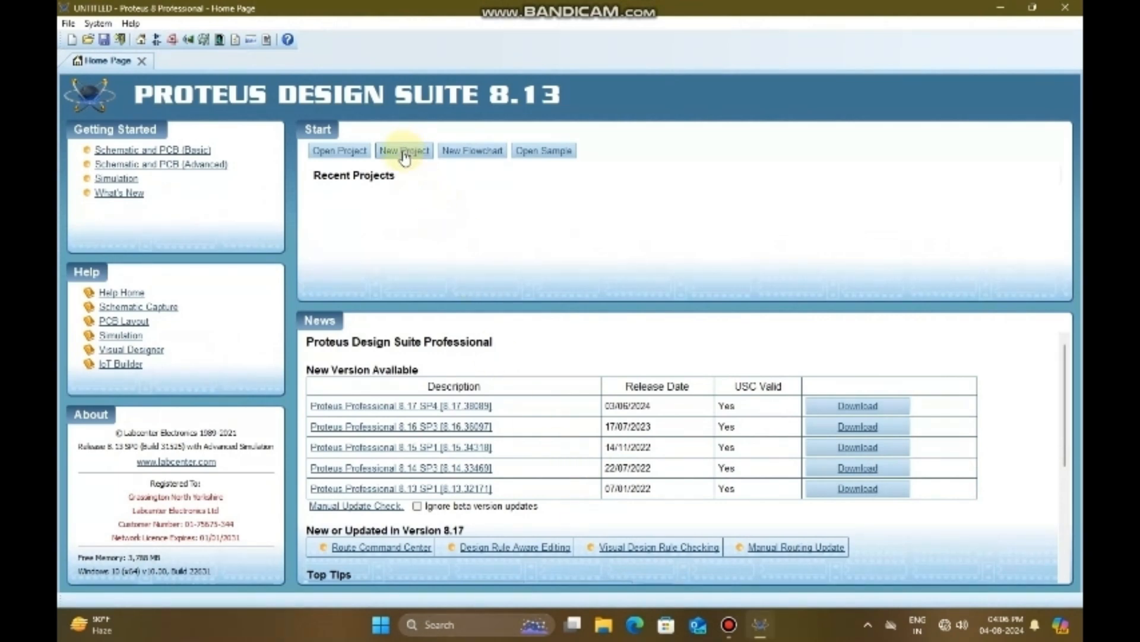
{"action": "left_click", "coordinate": [404, 153]}
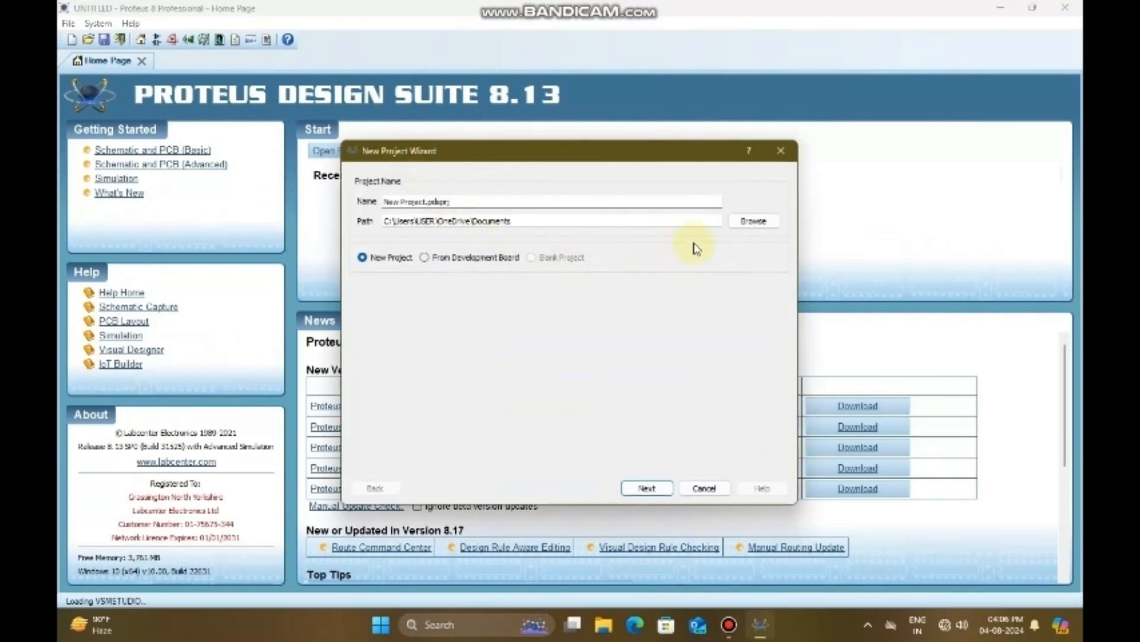
{"action": "left_click", "coordinate": [754, 221]}
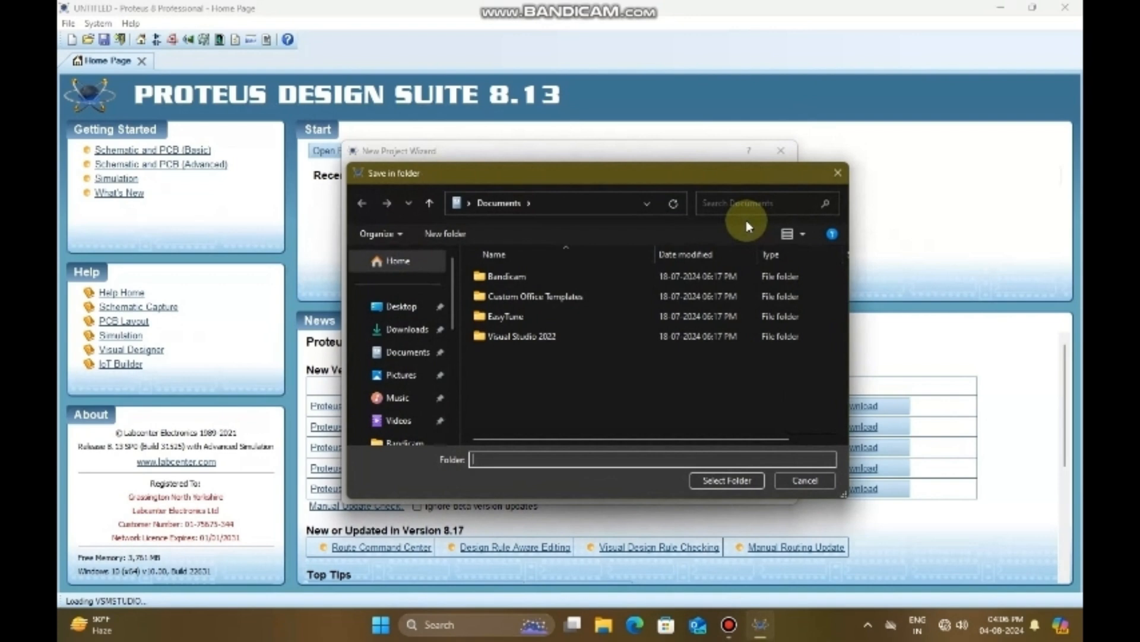
{"action": "left_click", "coordinate": [410, 306]}
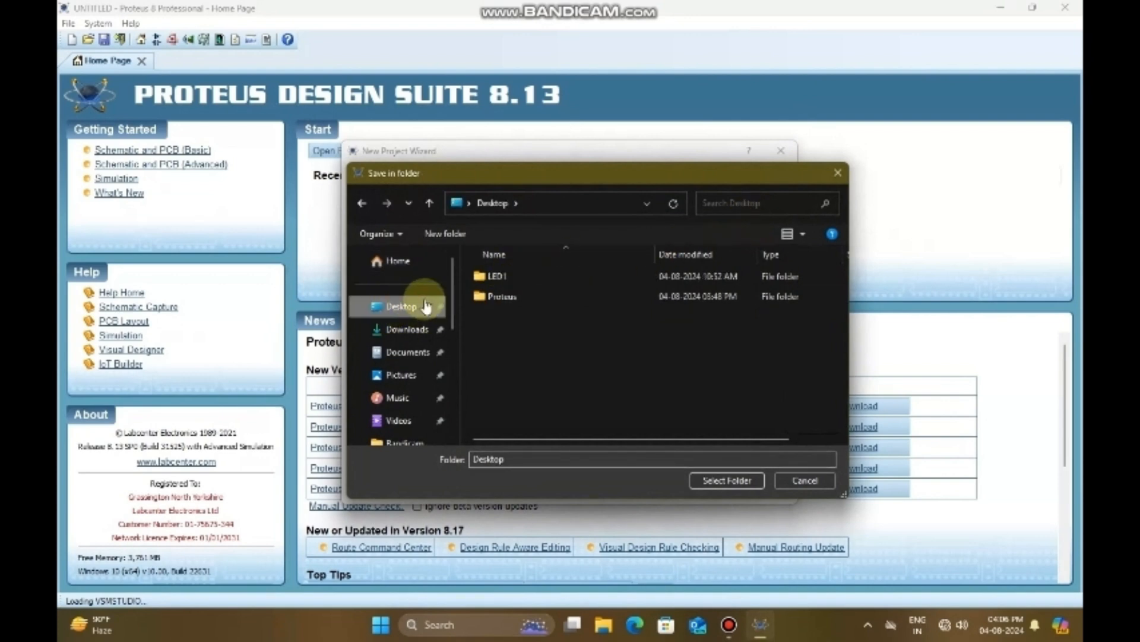
{"action": "left_click", "coordinate": [502, 296]}
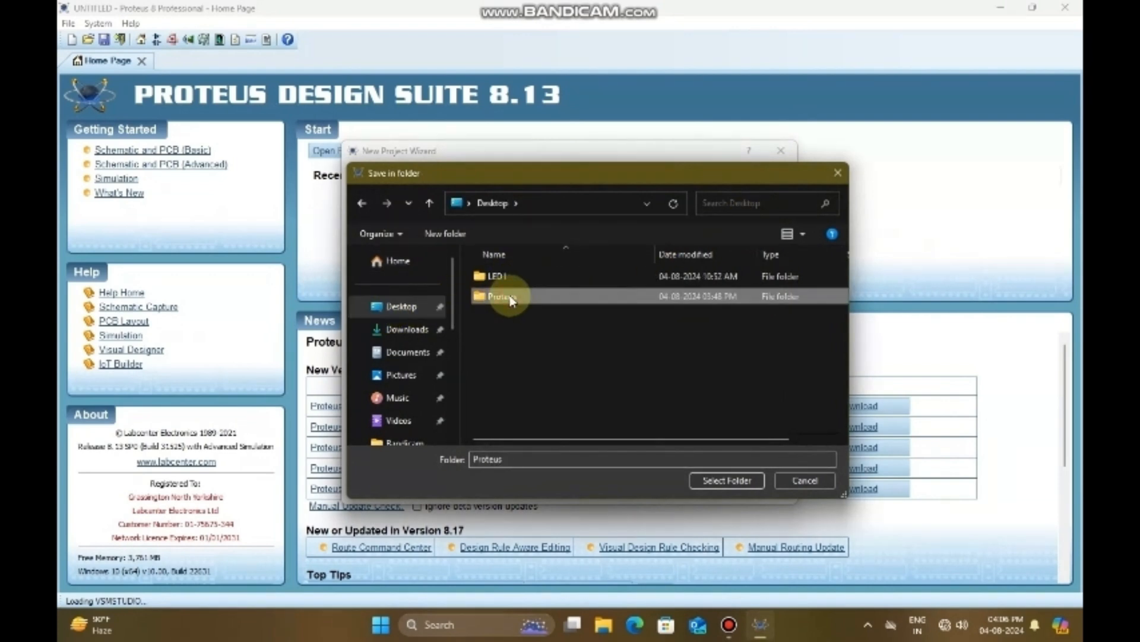
{"action": "left_click", "coordinate": [721, 483]}
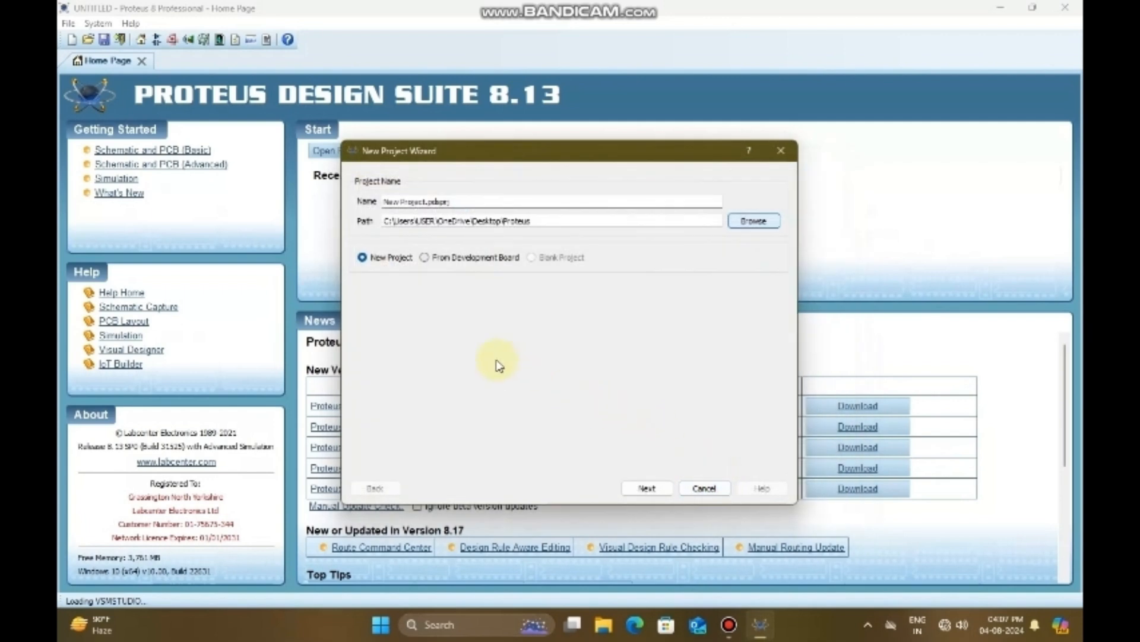
Step: Keep the default project name, create the schematic from the DEFAULT template, and choose not to create a PCB layout
{"action": "left_click", "coordinate": [647, 487]}
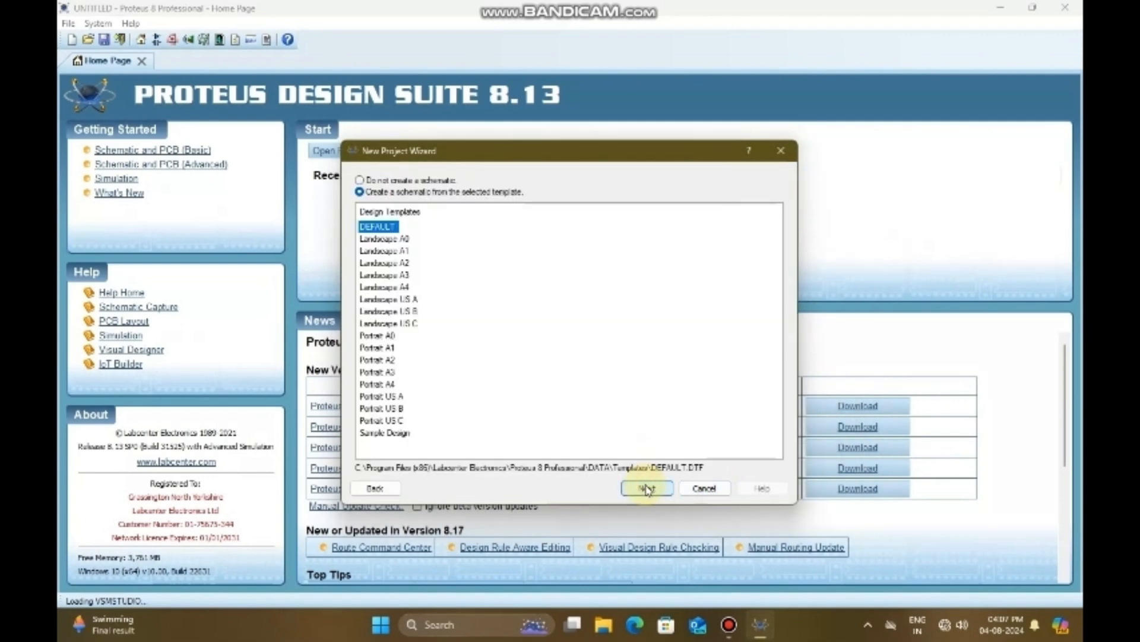
{"action": "left_click", "coordinate": [647, 488]}
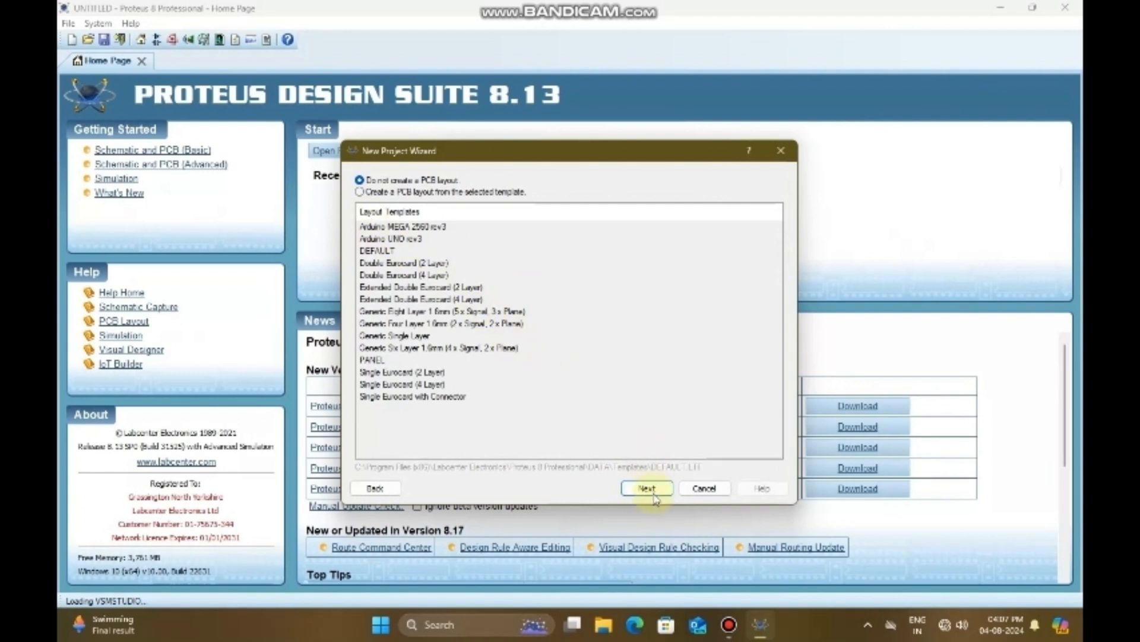
{"action": "left_click", "coordinate": [647, 488]}
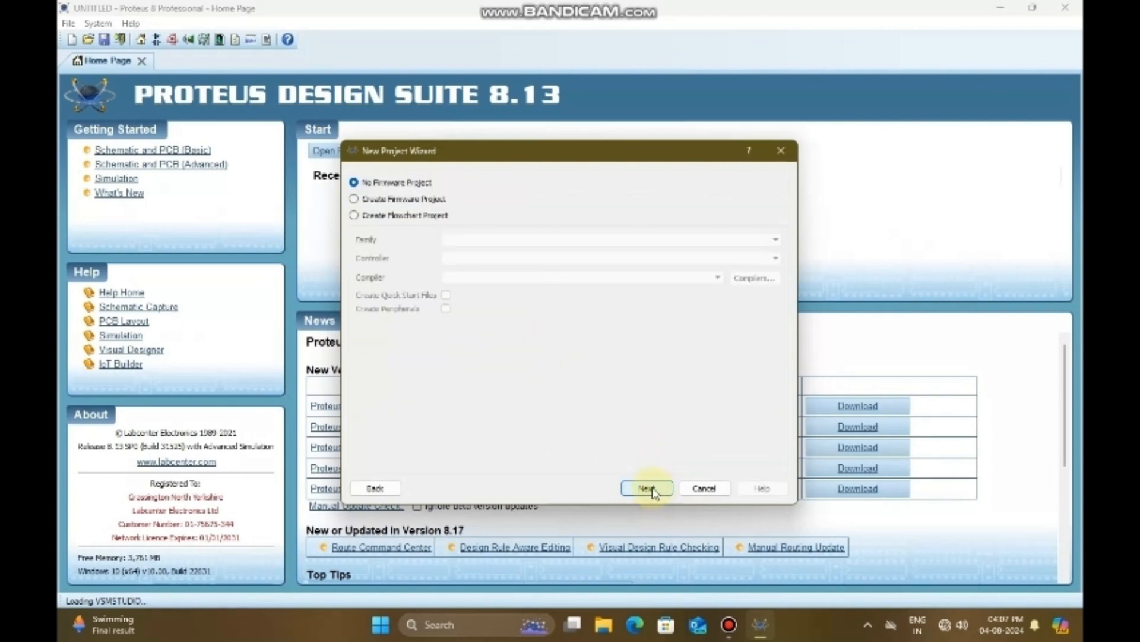
Step: Create a firmware project for the Raspberry Pi family with the Raspberry Pi Zero controller and Python 3 (Proteus) compiler, and finish the project setup
{"action": "left_click", "coordinate": [352, 199]}
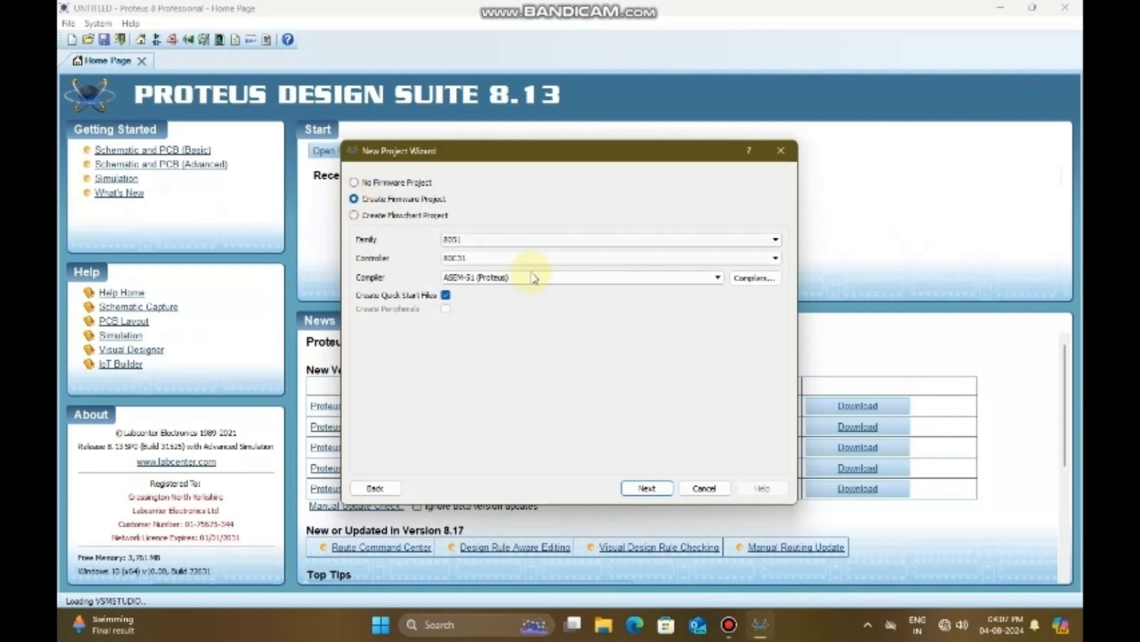
{"action": "left_click", "coordinate": [772, 238]}
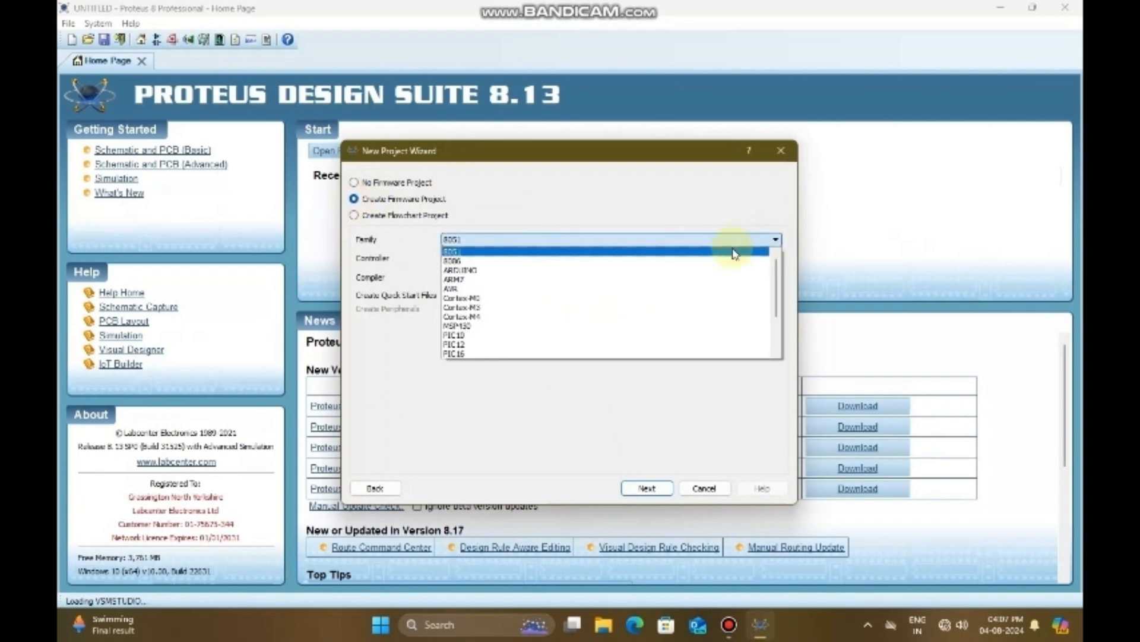
{"action": "scroll", "coordinate": [633, 308], "scroll_direction": "down", "scroll_amount": 2}
{"action": "left_click", "coordinate": [509, 344]}
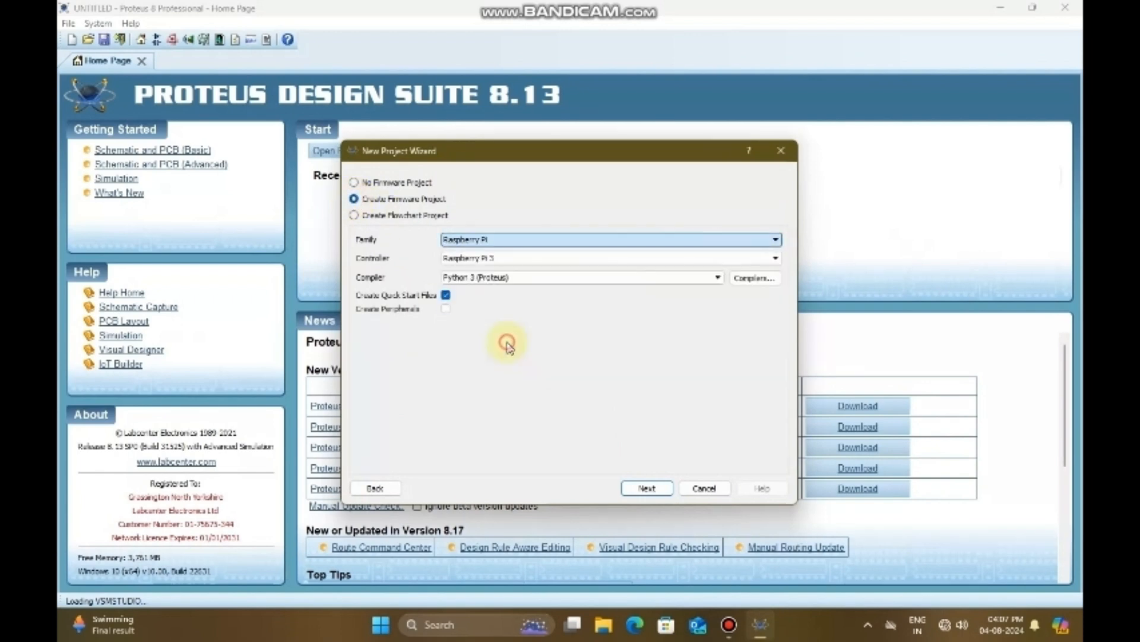
{"action": "left_click", "coordinate": [775, 258]}
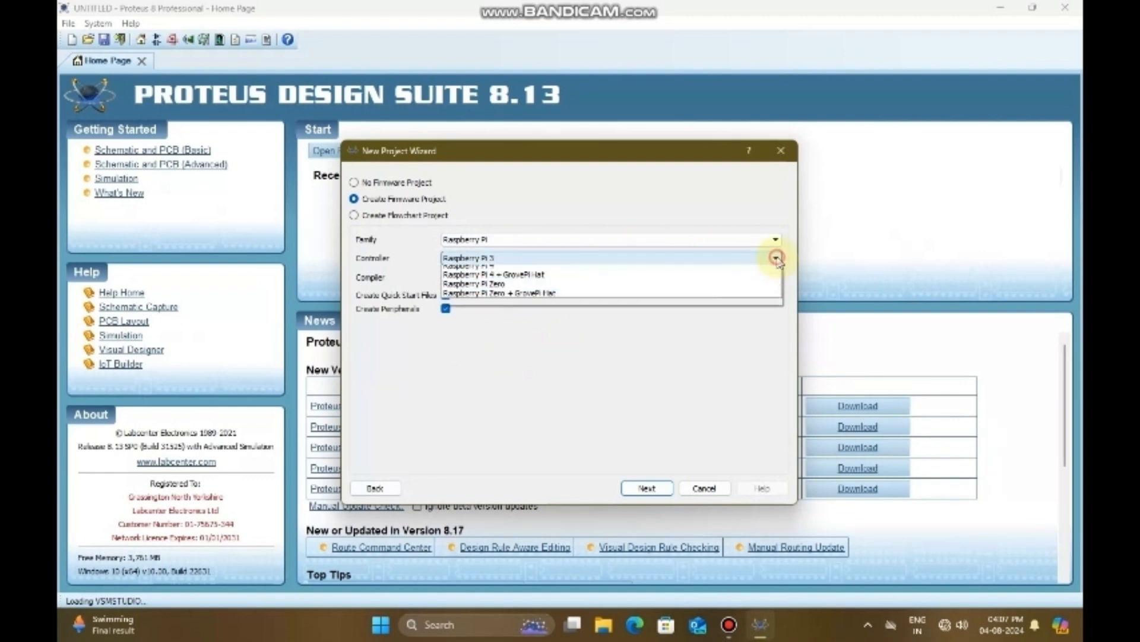
{"action": "left_click", "coordinate": [523, 308]}
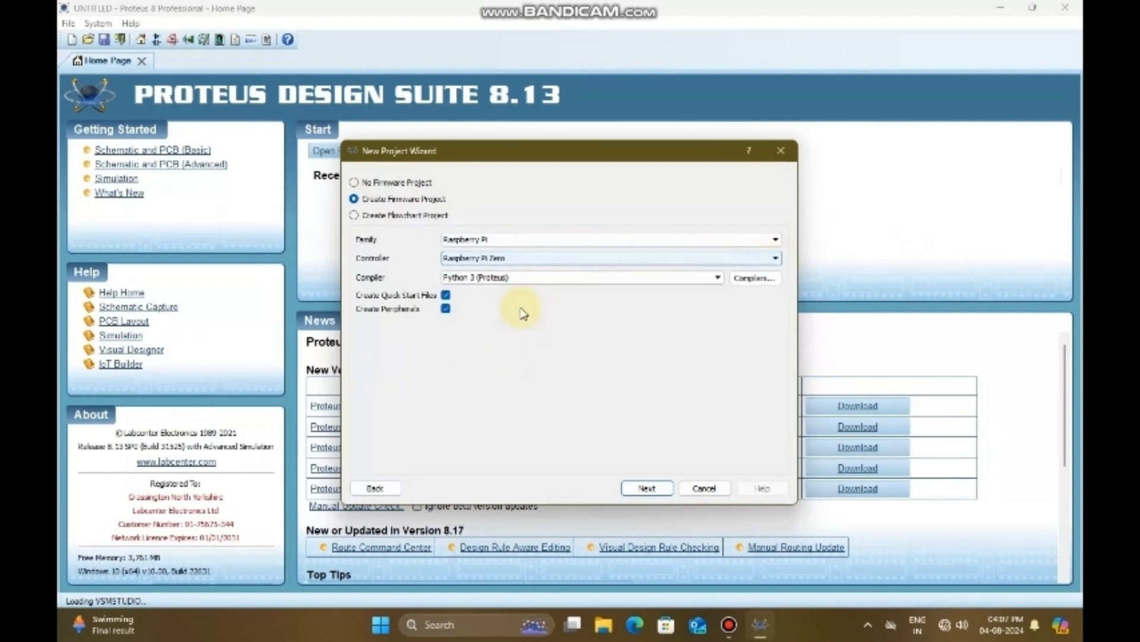
{"action": "left_click", "coordinate": [646, 487]}
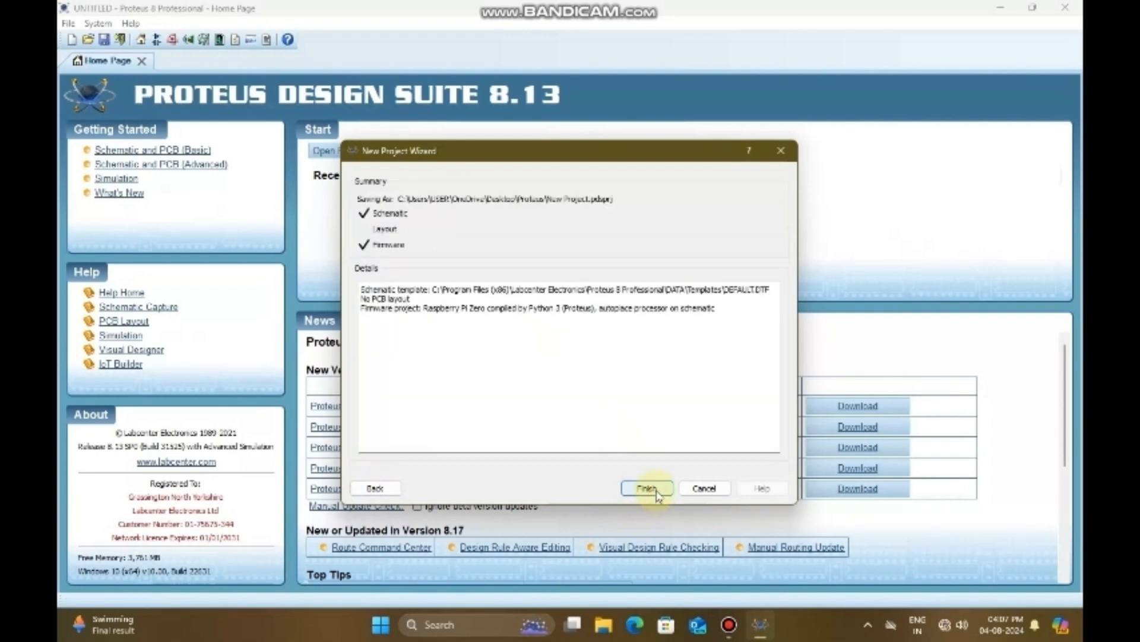
{"action": "left_click", "coordinate": [656, 494]}
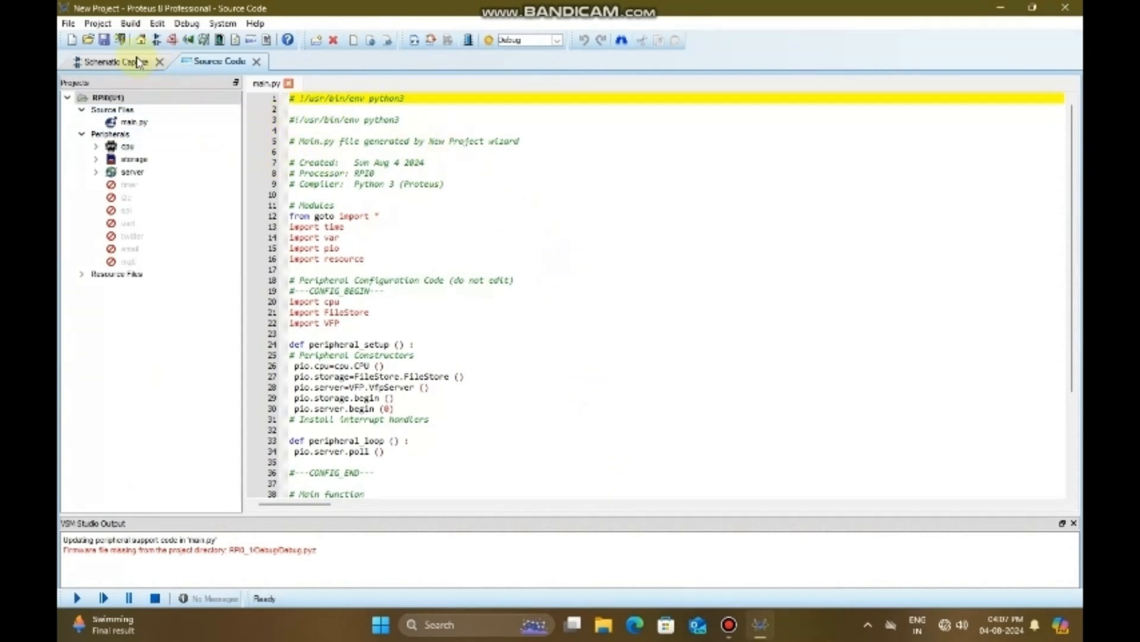
Step: In the schematic, search the device library for "led yellow" and add the blue/yellow LED-BIBY to the device list
{"action": "left_click", "coordinate": [116, 61]}
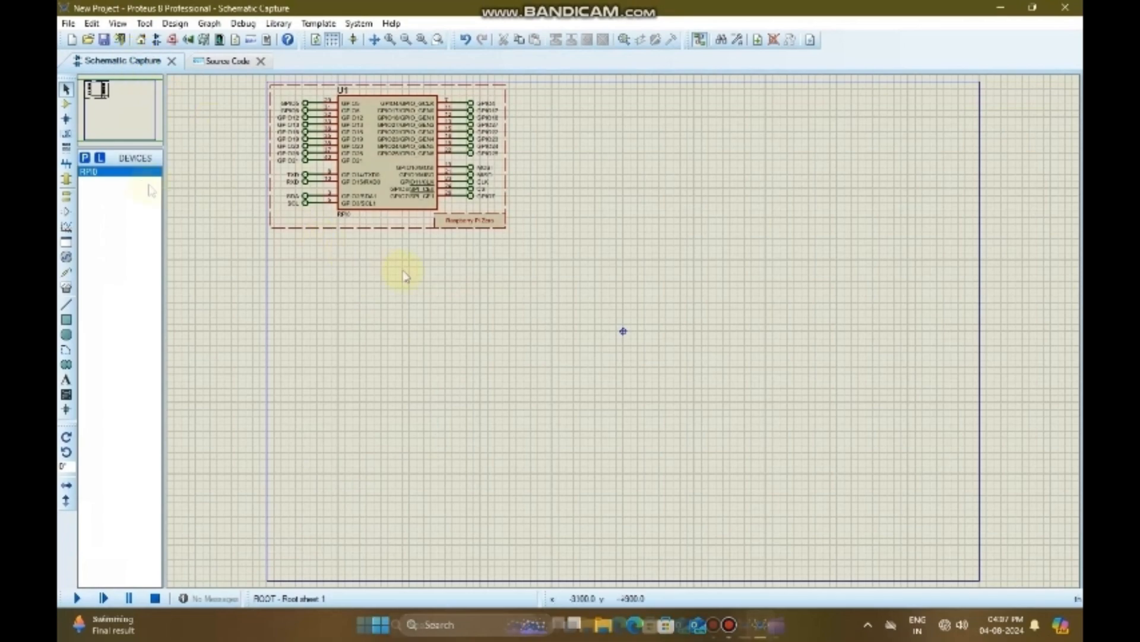
{"action": "left_click", "coordinate": [86, 159]}
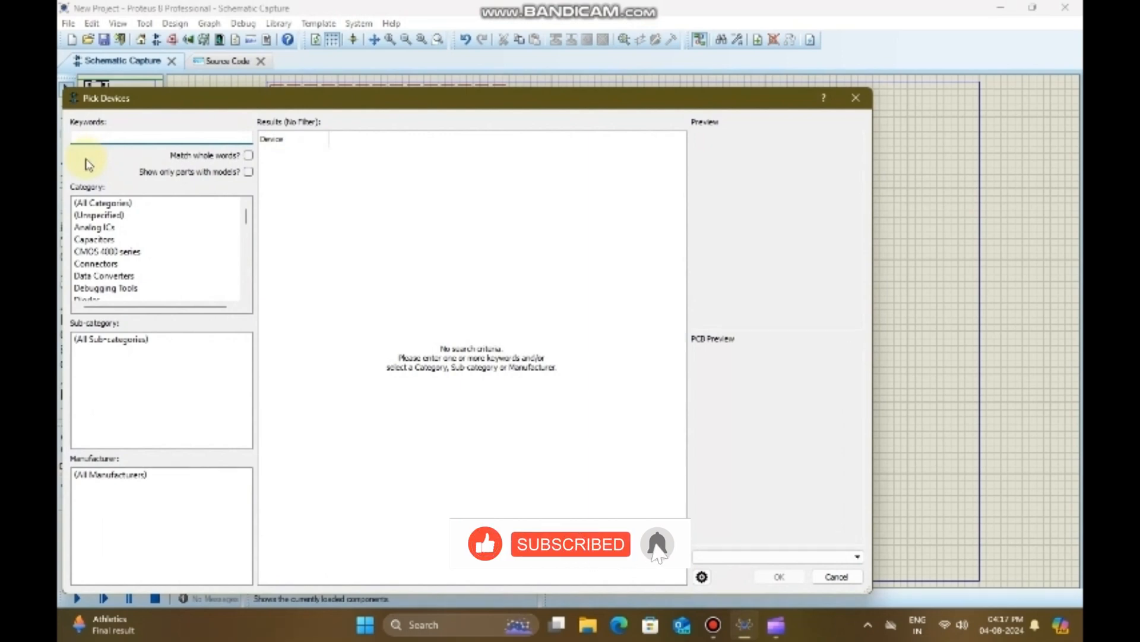
{"action": "type", "text": "led y"}
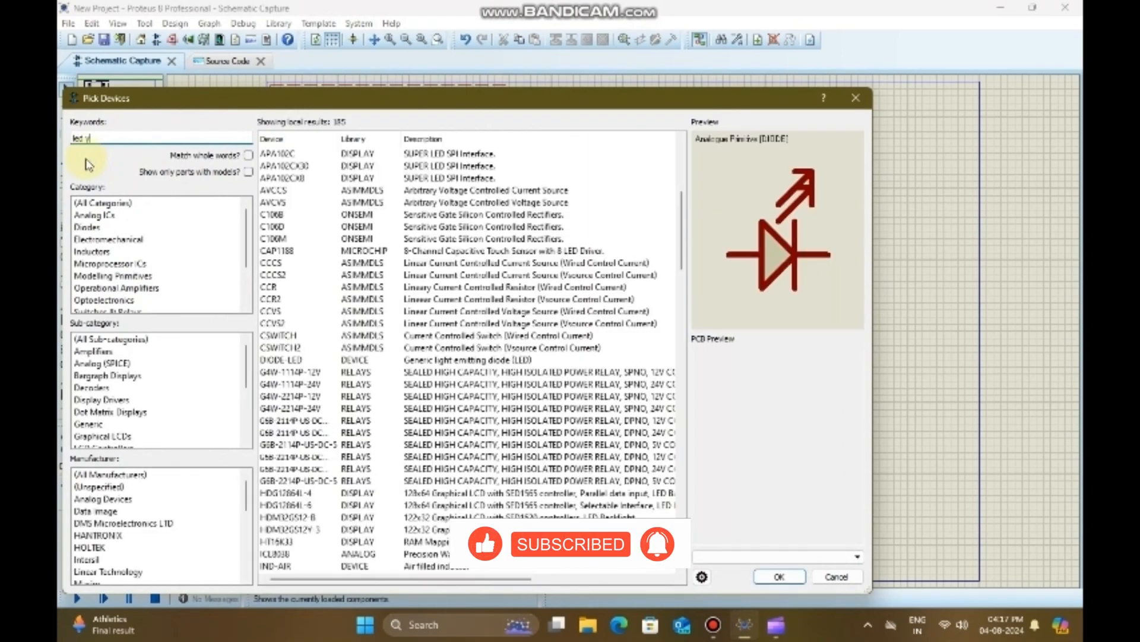
{"action": "type", "text": "ellow"}
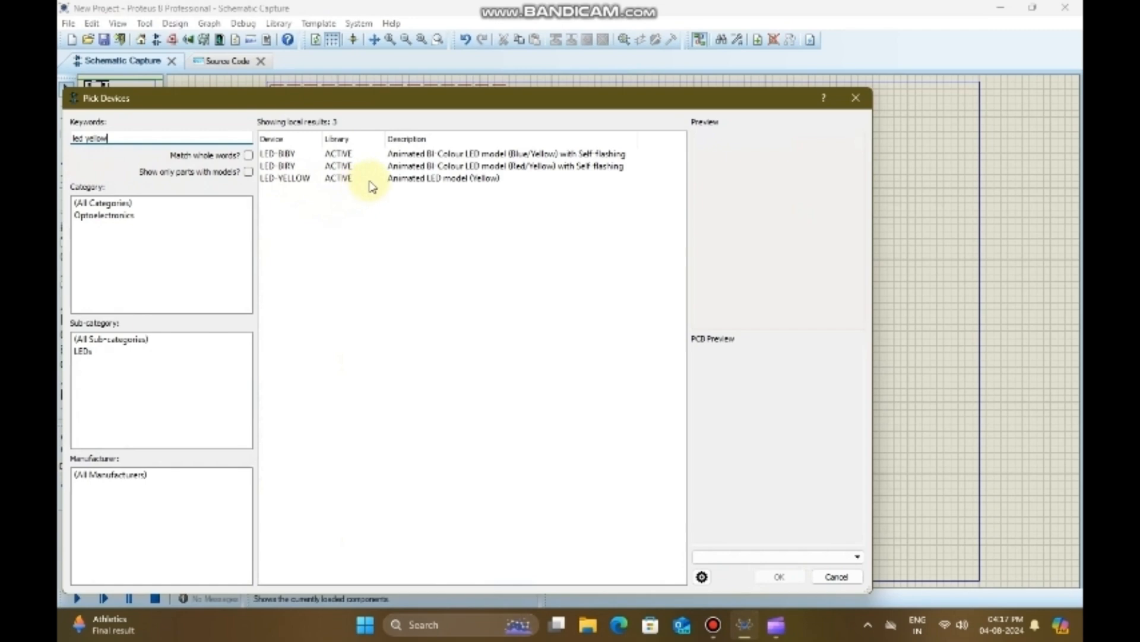
{"action": "left_click", "coordinate": [425, 156]}
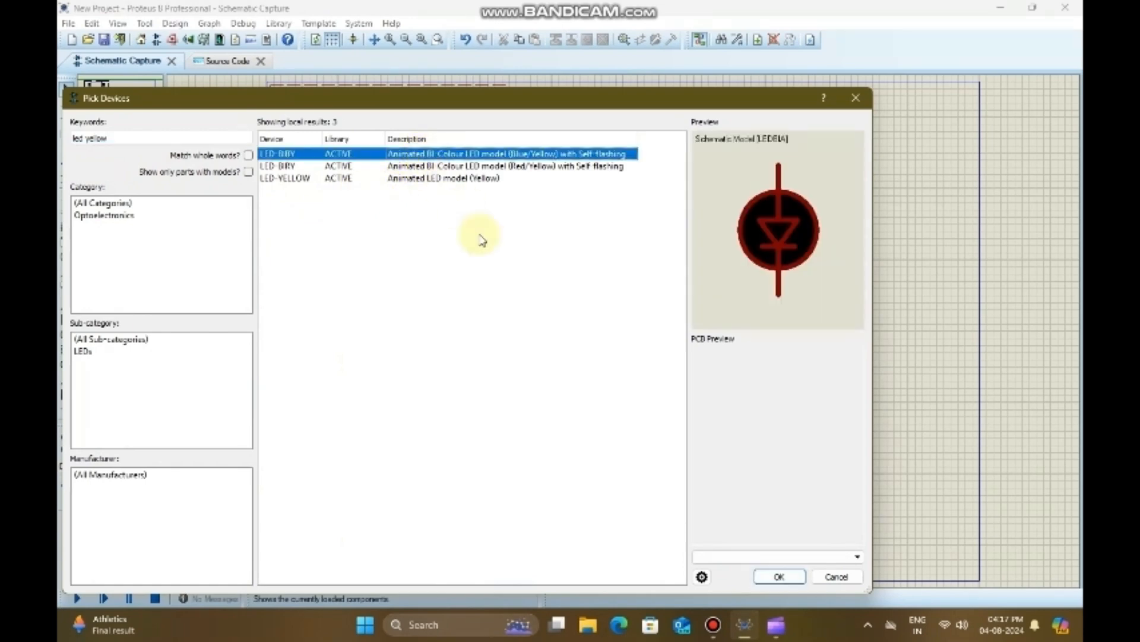
{"action": "left_click", "coordinate": [780, 577]}
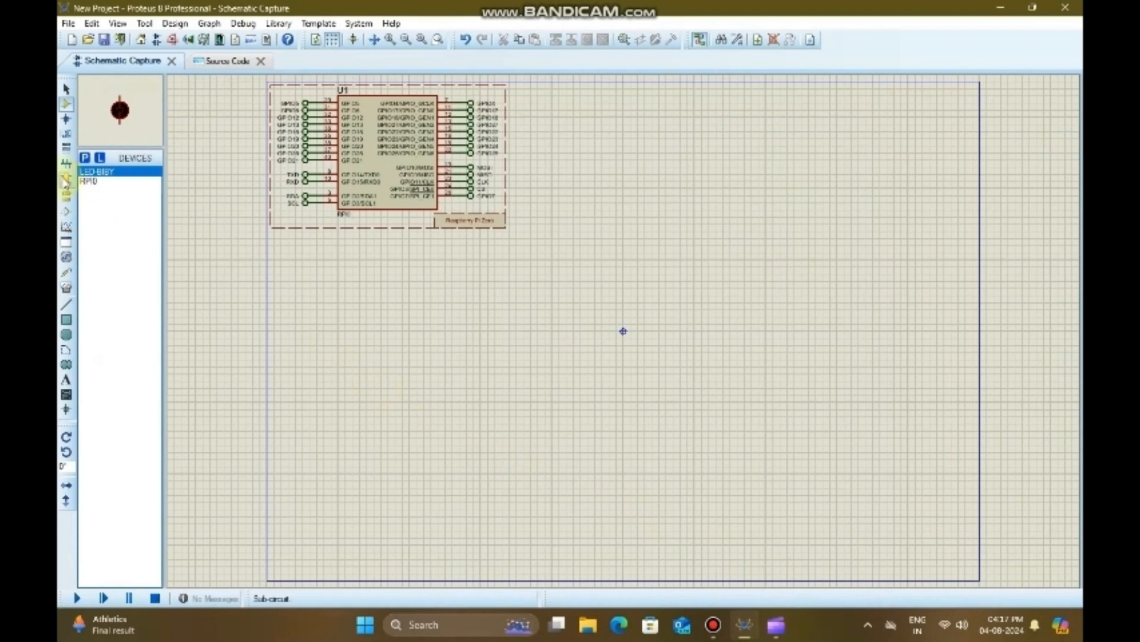
Step: Search the device library for "resistor" and add the 220 ohm 1/8W .5% 0805 SMD resistor to the device list
{"action": "left_click", "coordinate": [85, 158]}
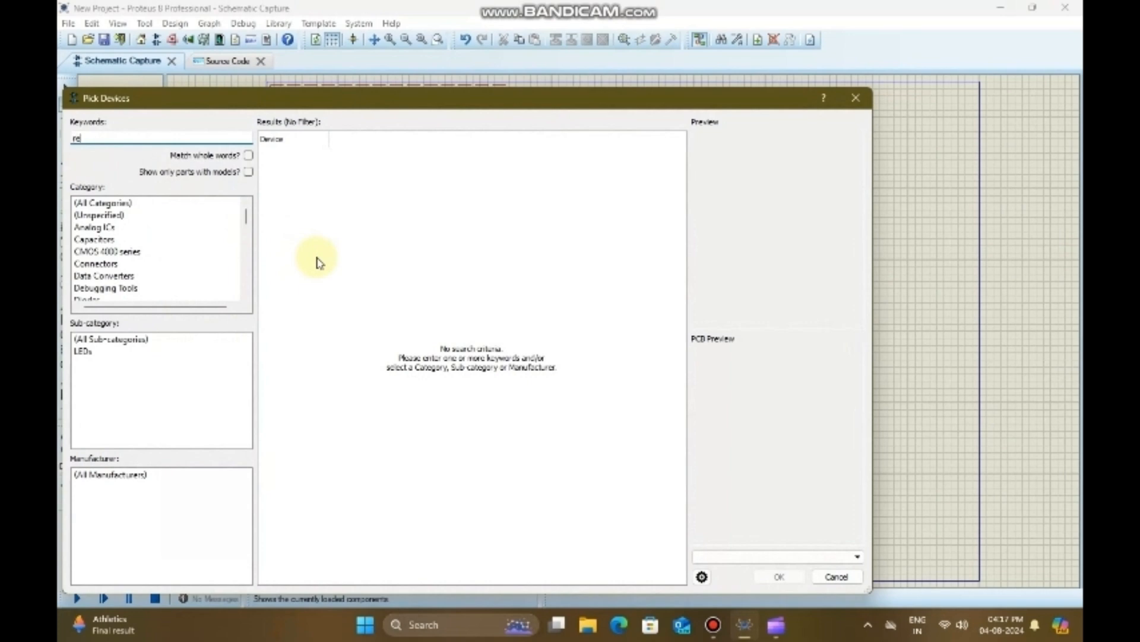
{"action": "type", "text": "resi"}
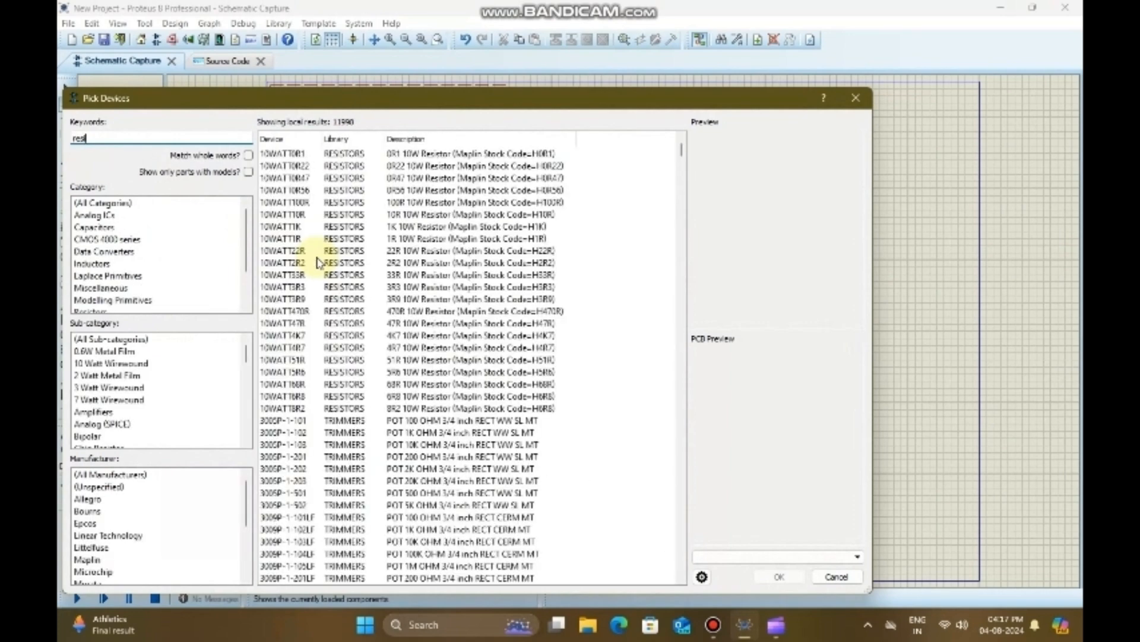
{"action": "type", "text": "stor"}
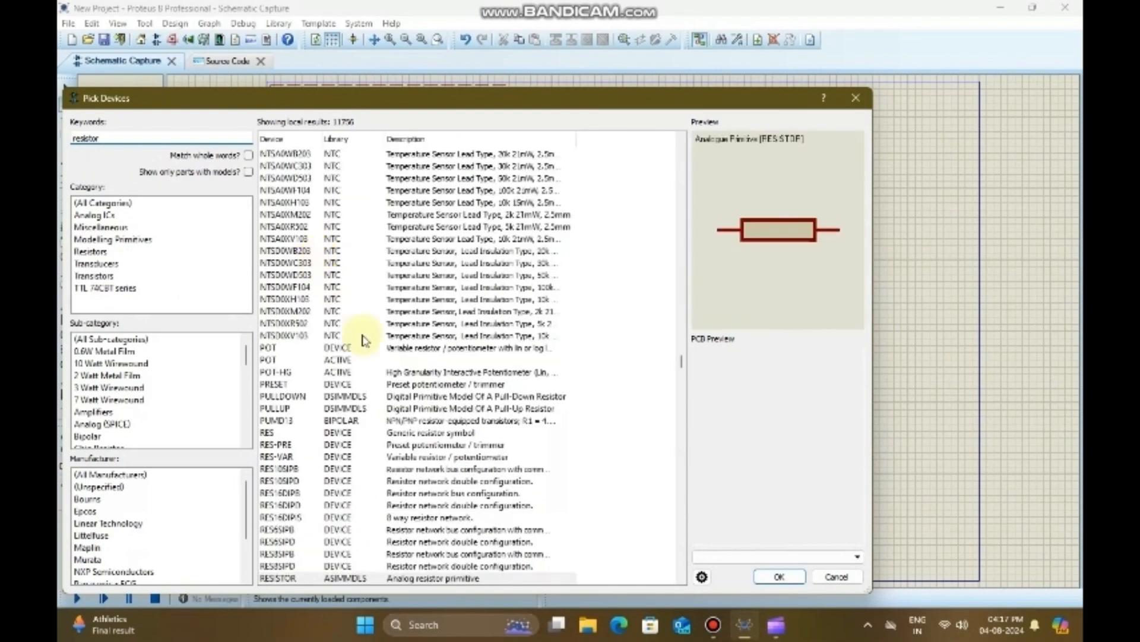
{"action": "scroll", "coordinate": [386, 380], "scroll_direction": "down", "scroll_amount": 10}
{"action": "scroll", "coordinate": [390, 382], "scroll_direction": "down", "scroll_amount": 20}
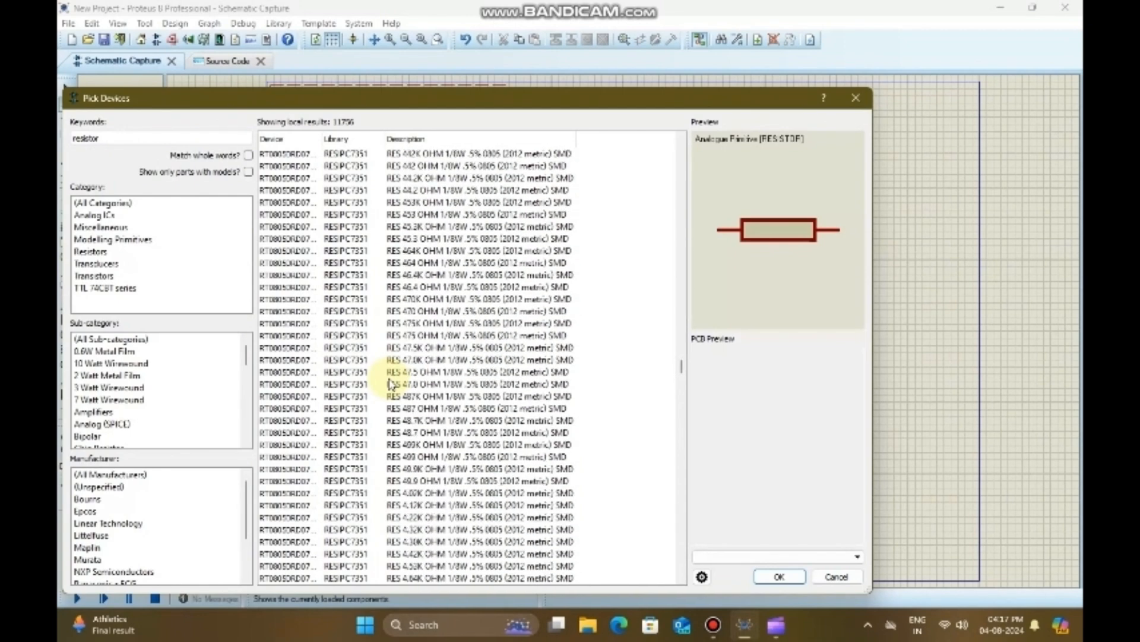
{"action": "scroll", "coordinate": [390, 384], "scroll_direction": "down", "scroll_amount": 15}
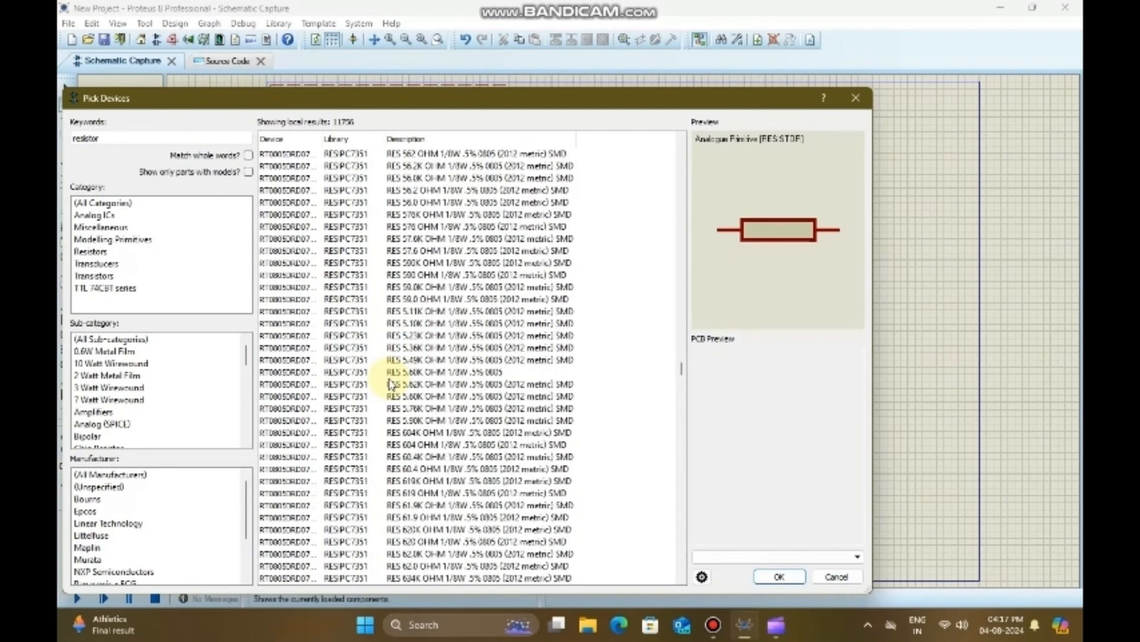
{"action": "scroll", "coordinate": [390, 383], "scroll_direction": "down", "scroll_amount": 20}
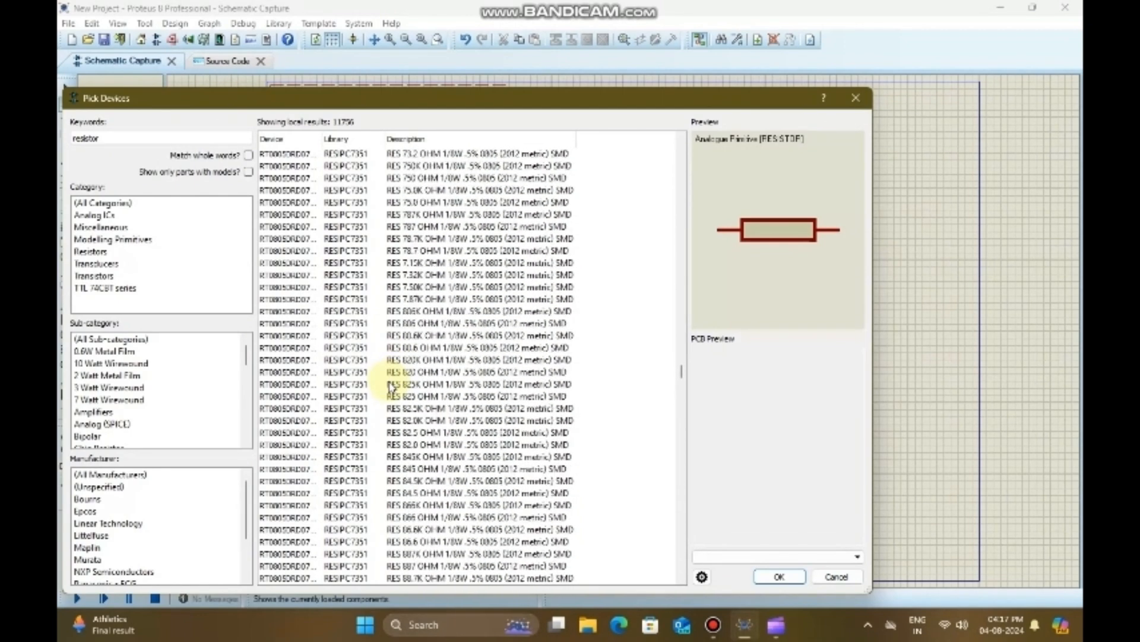
{"action": "scroll", "coordinate": [390, 384], "scroll_direction": "down", "scroll_amount": 20}
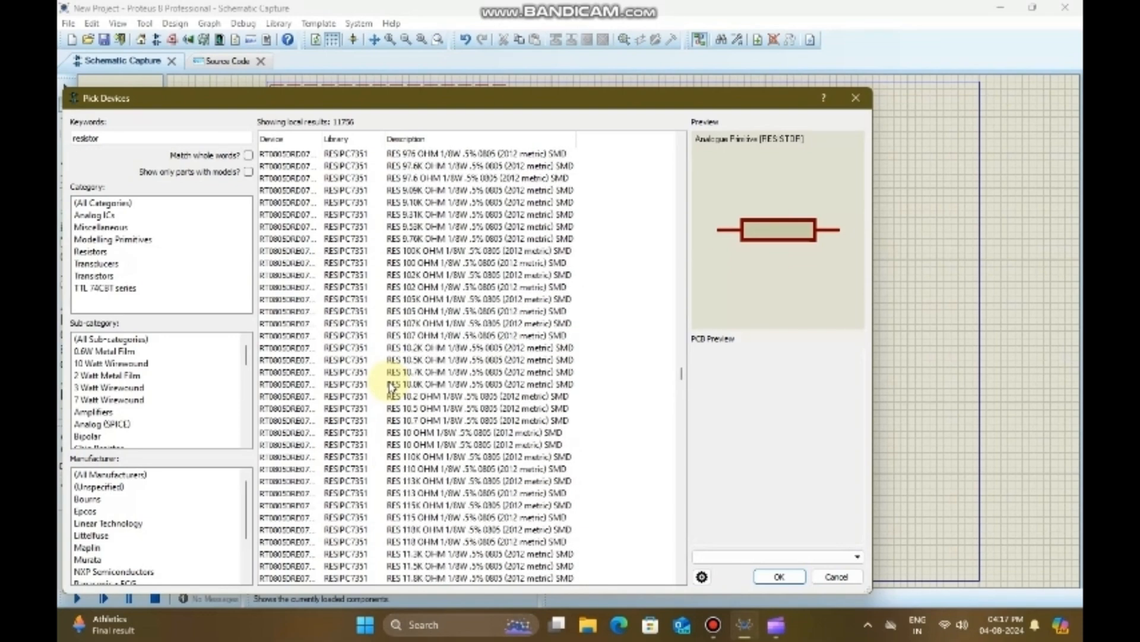
{"action": "scroll", "coordinate": [391, 384], "scroll_direction": "down", "scroll_amount": 20}
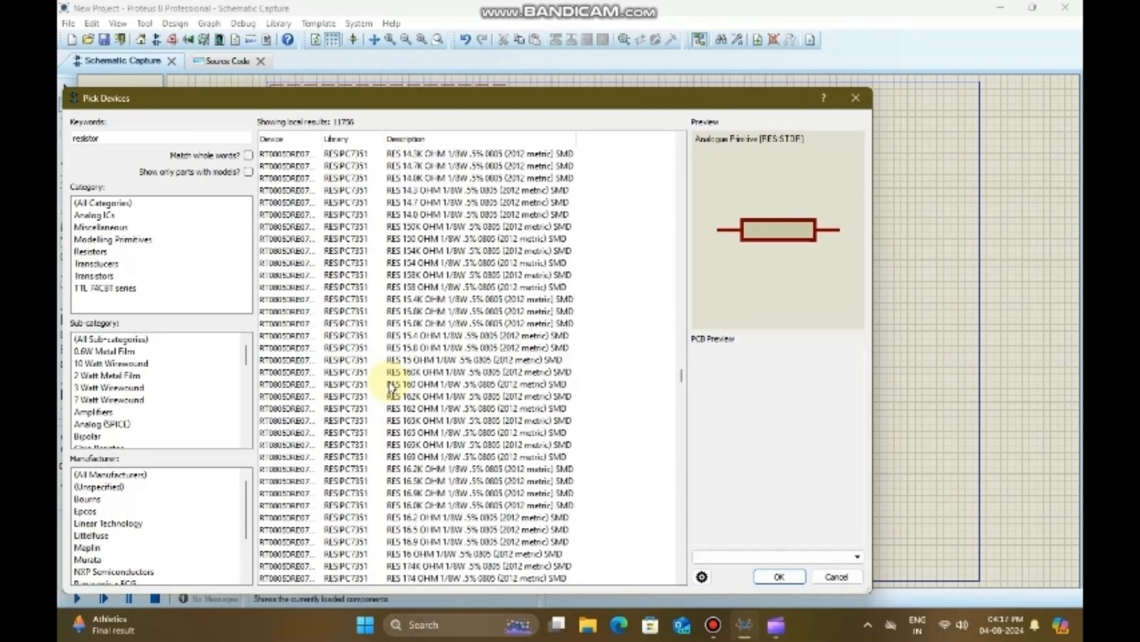
{"action": "scroll", "coordinate": [390, 384], "scroll_direction": "down", "scroll_amount": 8}
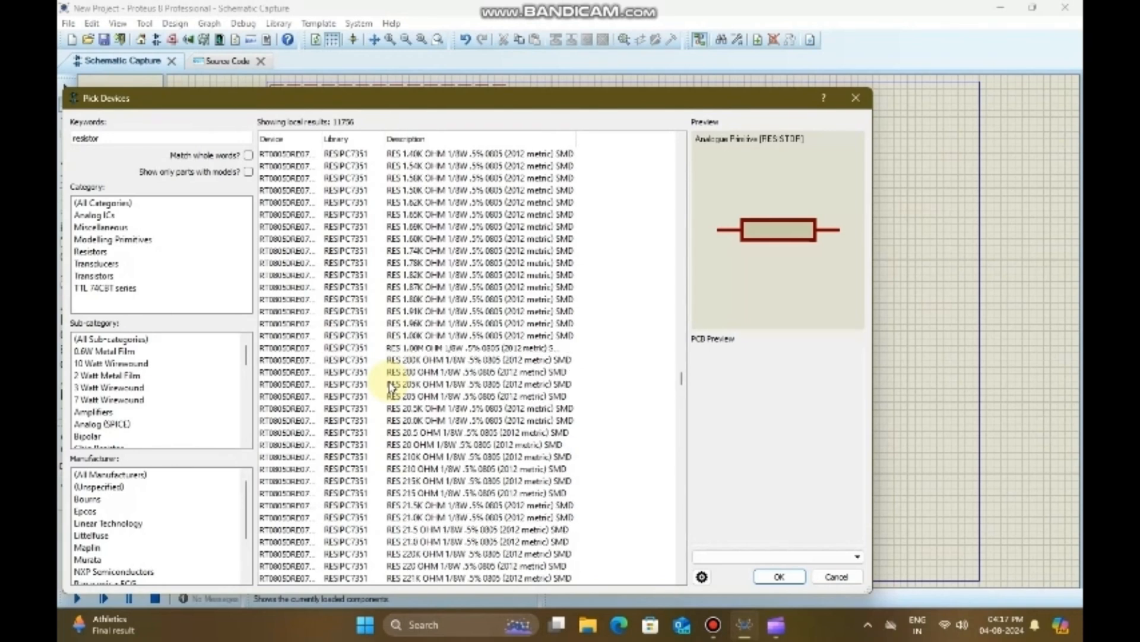
{"action": "left_click", "coordinate": [417, 567]}
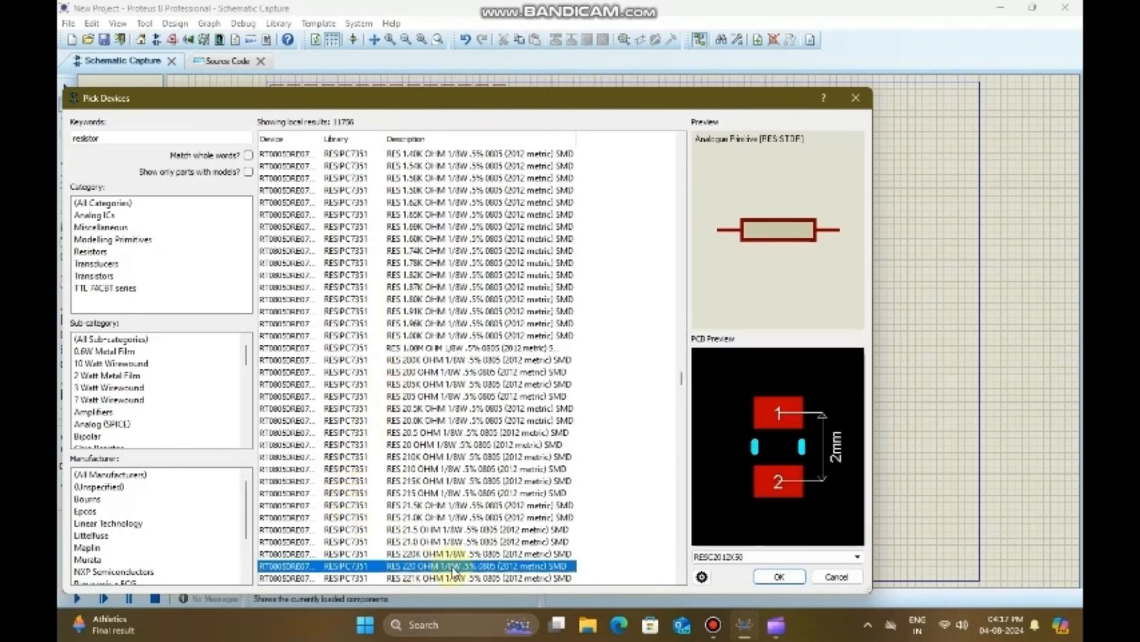
{"action": "left_click", "coordinate": [768, 578]}
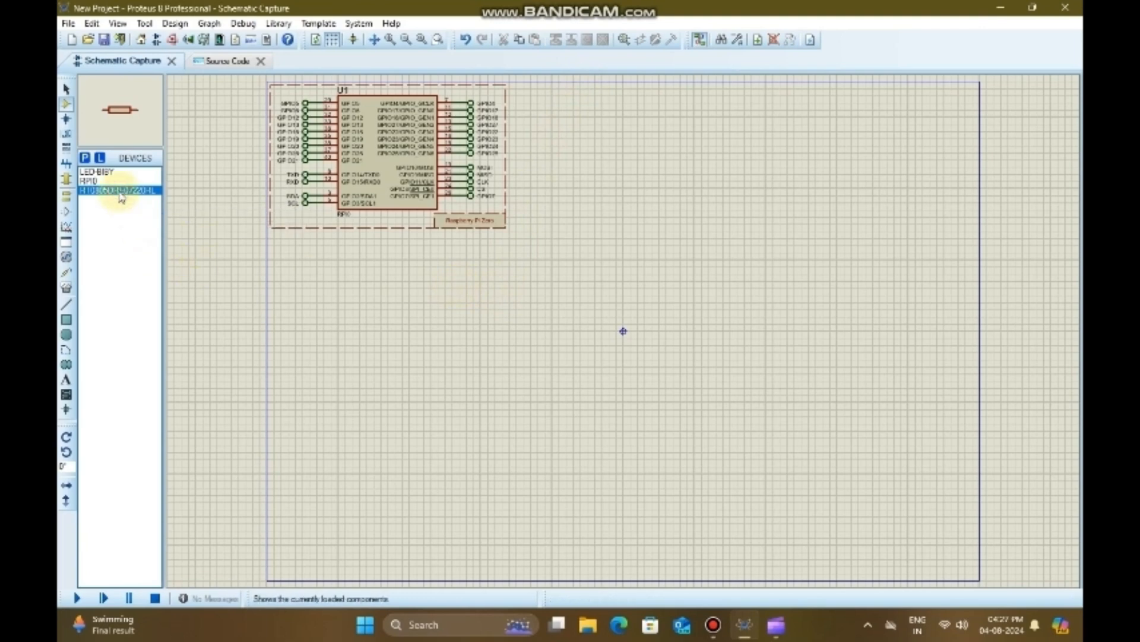
Step: Place the 220 ohm resistor to the right of the sheet's origin and the LED-BIBY just above it
{"action": "left_click", "coordinate": [703, 364]}
{"action": "left_click", "coordinate": [704, 365]}
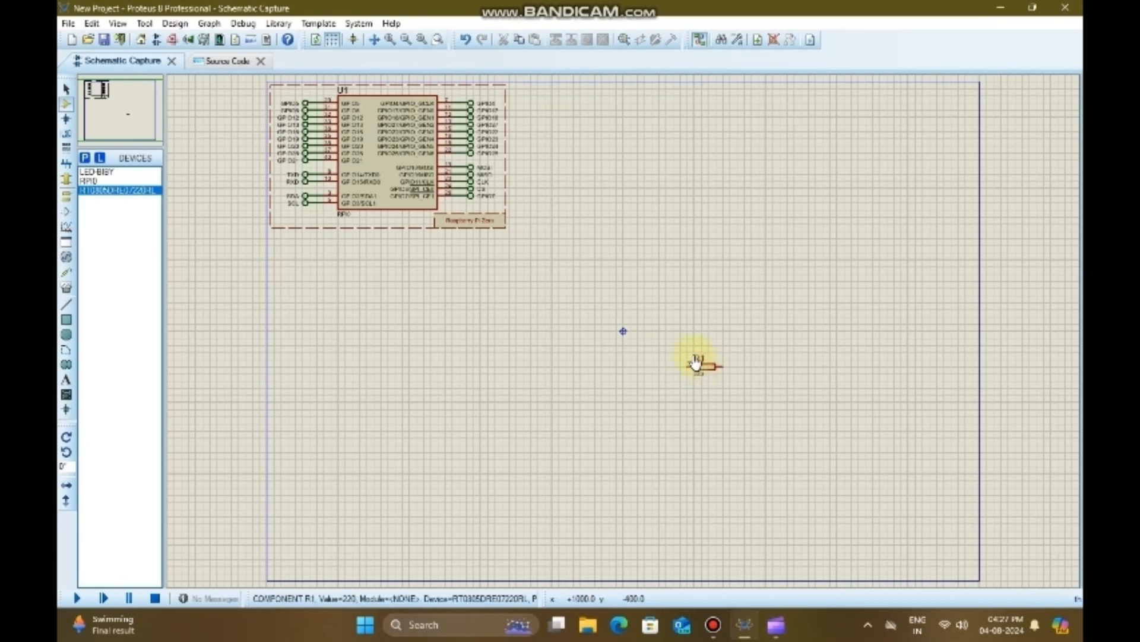
{"action": "left_click", "coordinate": [98, 171]}
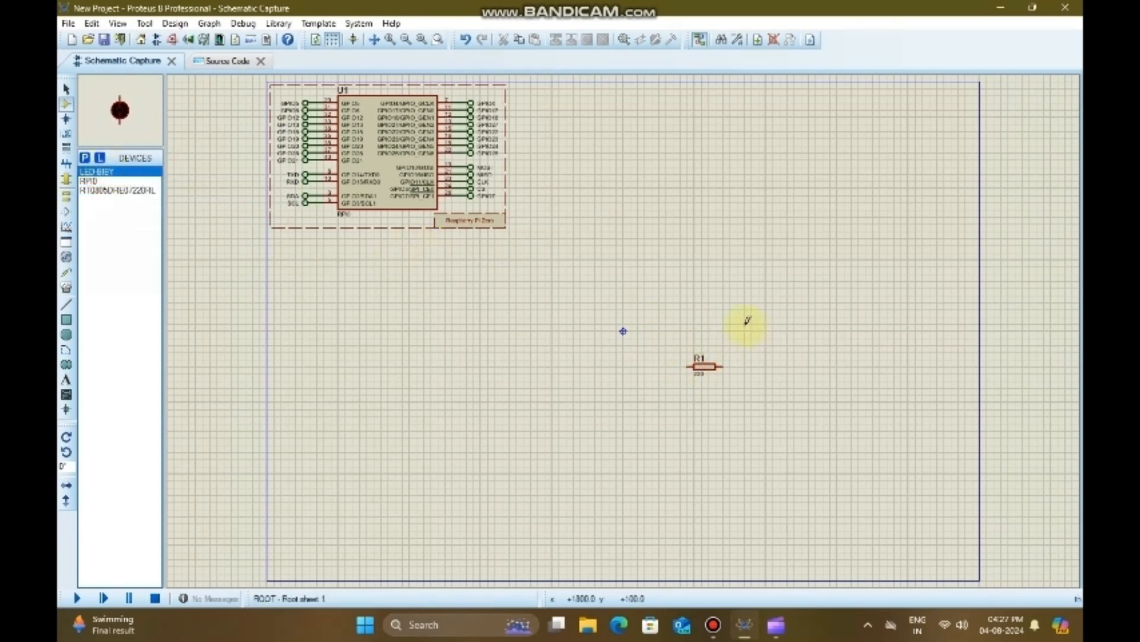
{"action": "left_click", "coordinate": [692, 325]}
{"action": "left_click", "coordinate": [695, 327]}
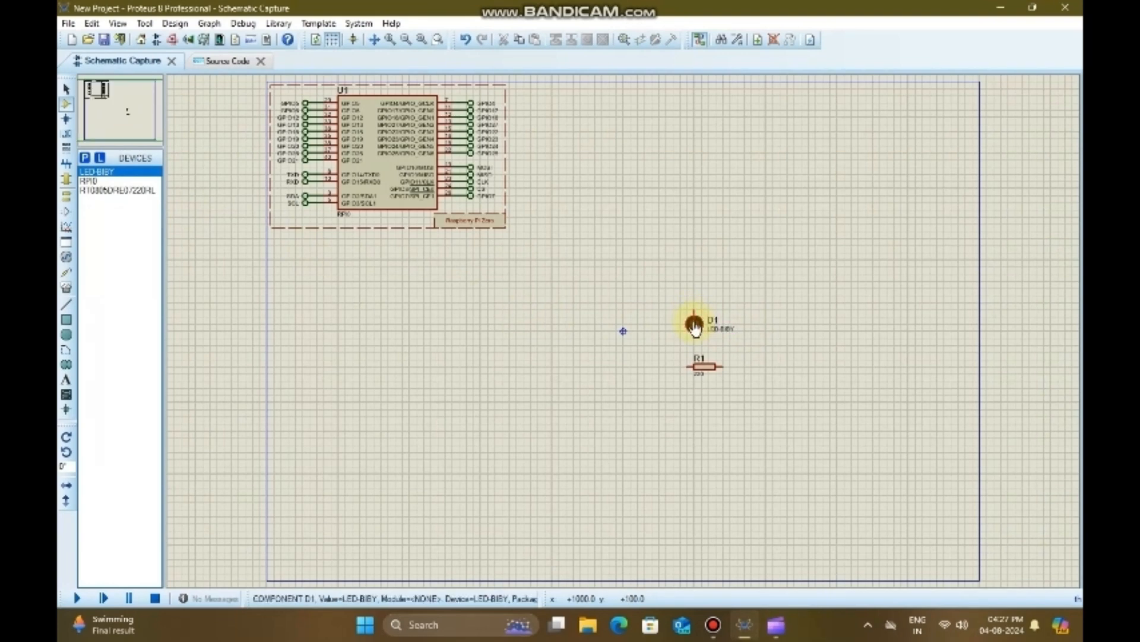
Step: Move the Raspberry Pi Zero's dashed frame and then its chip, terminals and label toward the sheet centre, left of the LED and resistor
{"action": "left_click", "coordinate": [284, 105]}
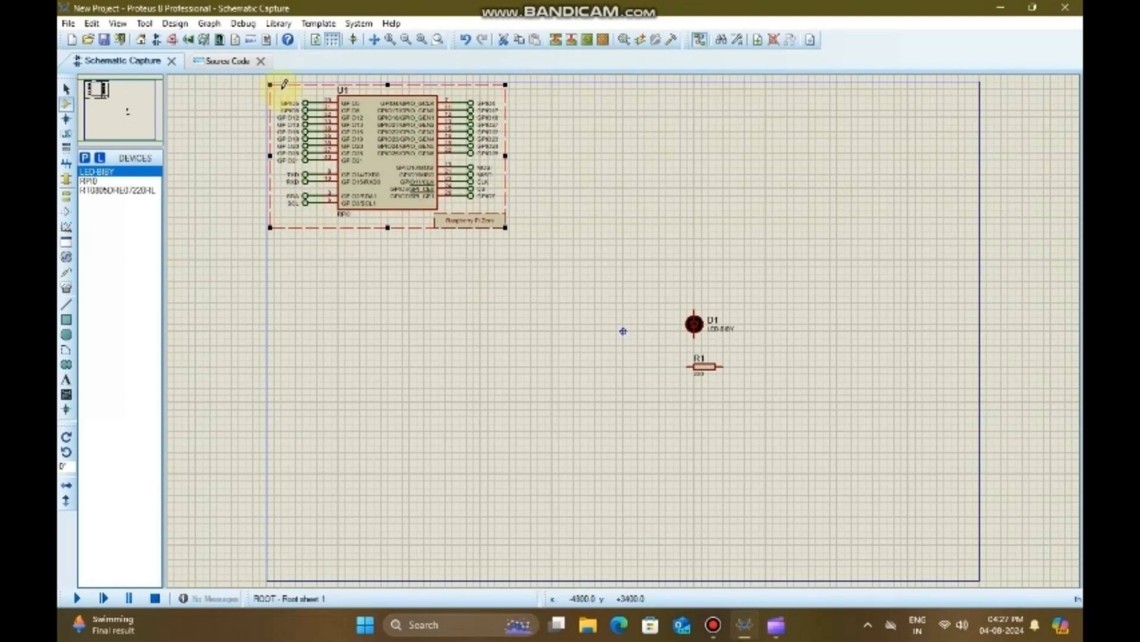
{"action": "left_click_drag", "start_coordinate": [284, 84], "coordinate": [391, 249]}
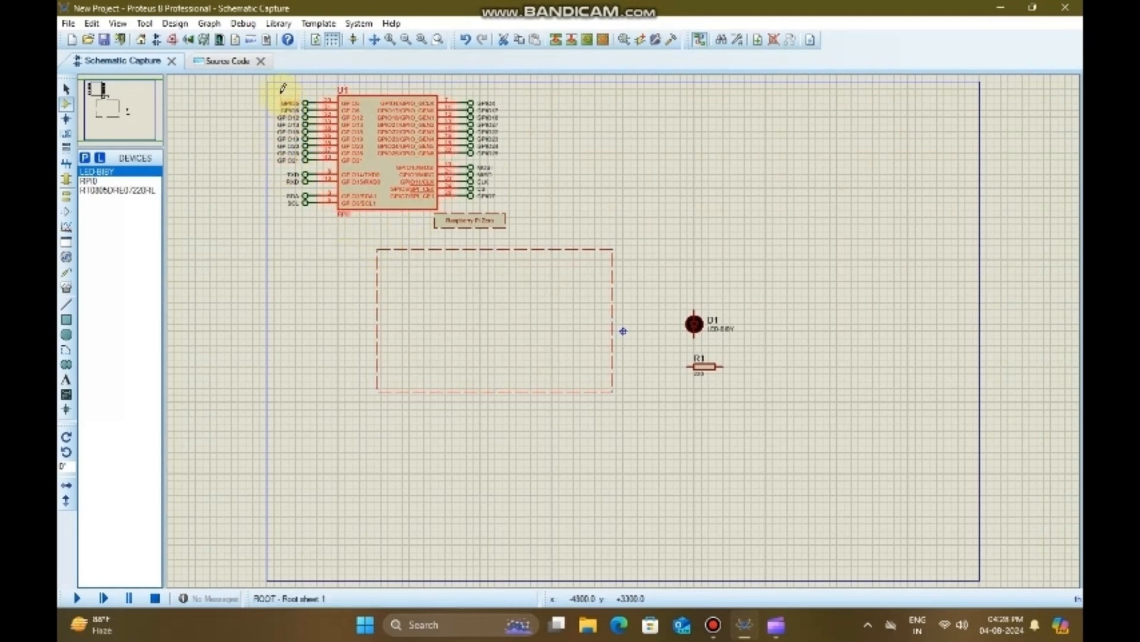
{"action": "left_click_drag", "start_coordinate": [275, 95], "coordinate": [509, 238]}
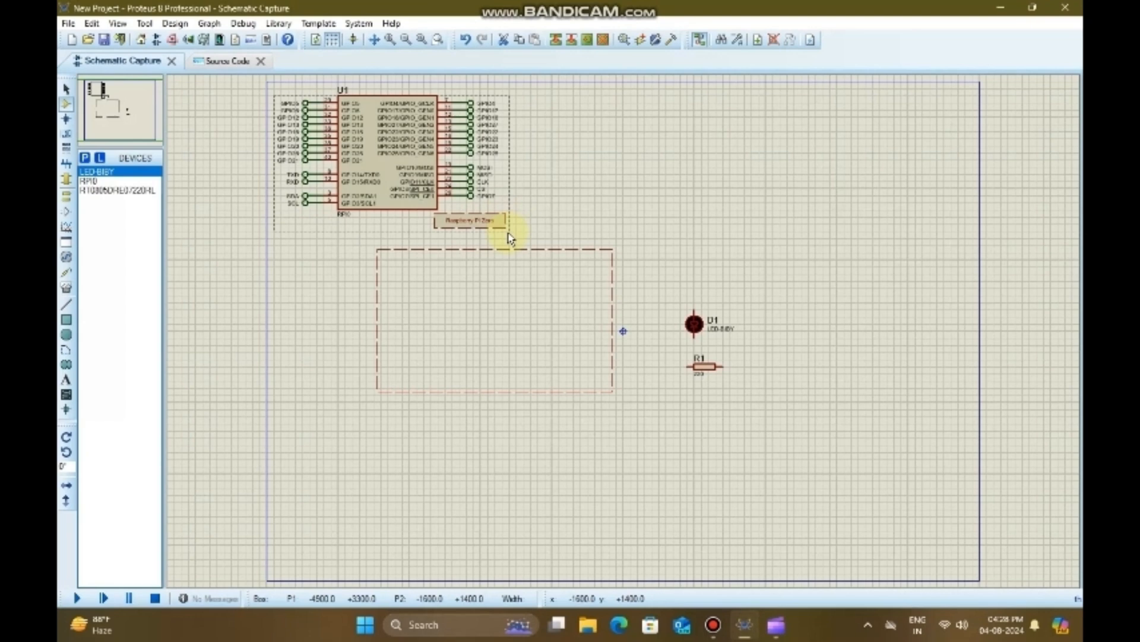
{"action": "left_click_drag", "start_coordinate": [508, 238], "coordinate": [509, 235]}
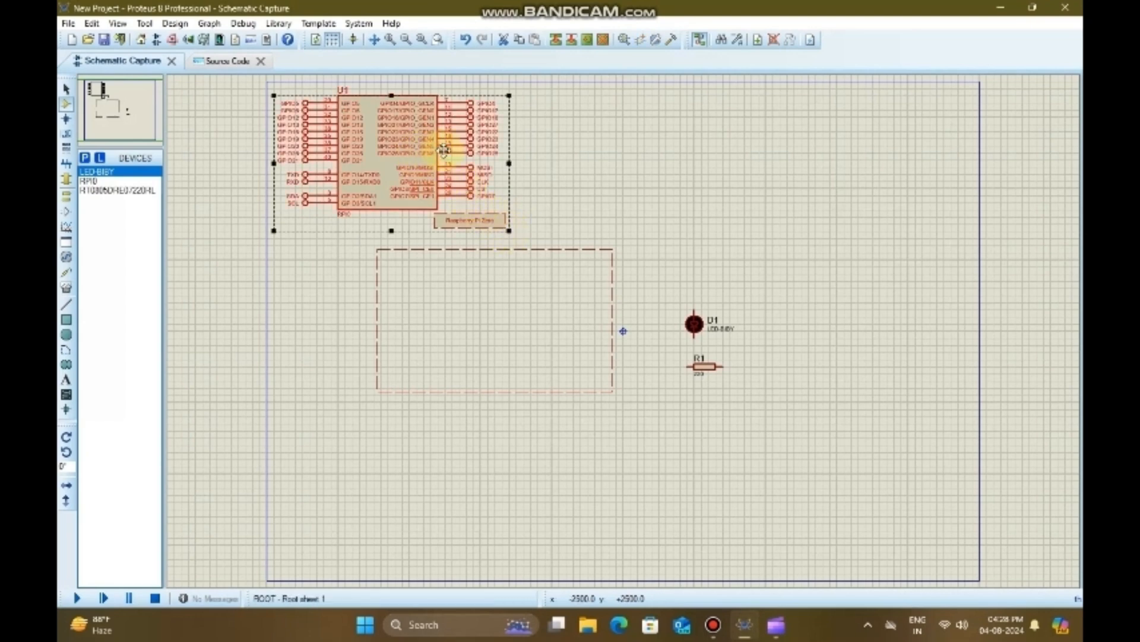
{"action": "left_click_drag", "start_coordinate": [444, 150], "coordinate": [544, 314]}
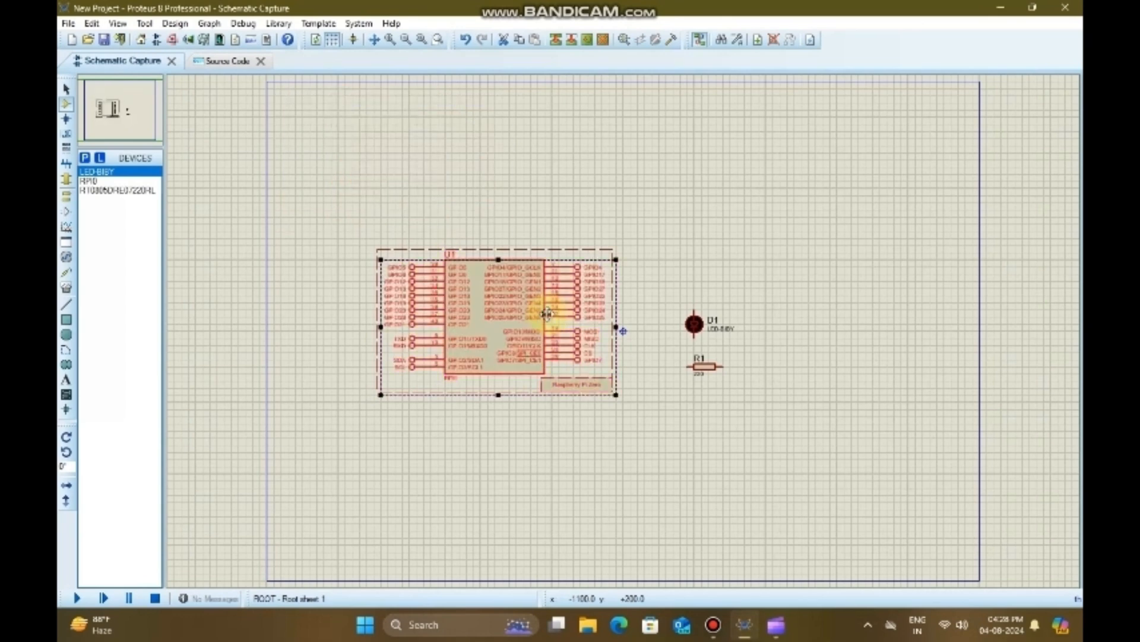
{"action": "left_click", "coordinate": [570, 429]}
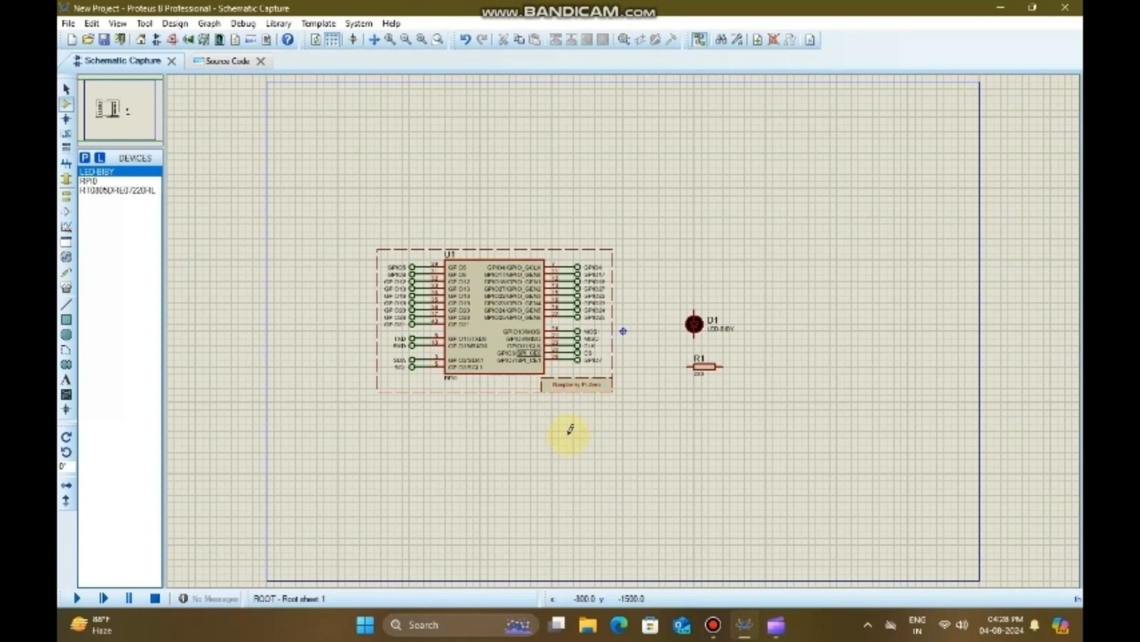
Step: Rotate the LED D1 90 degrees anti-clockwise
{"action": "right_click", "coordinate": [694, 328]}
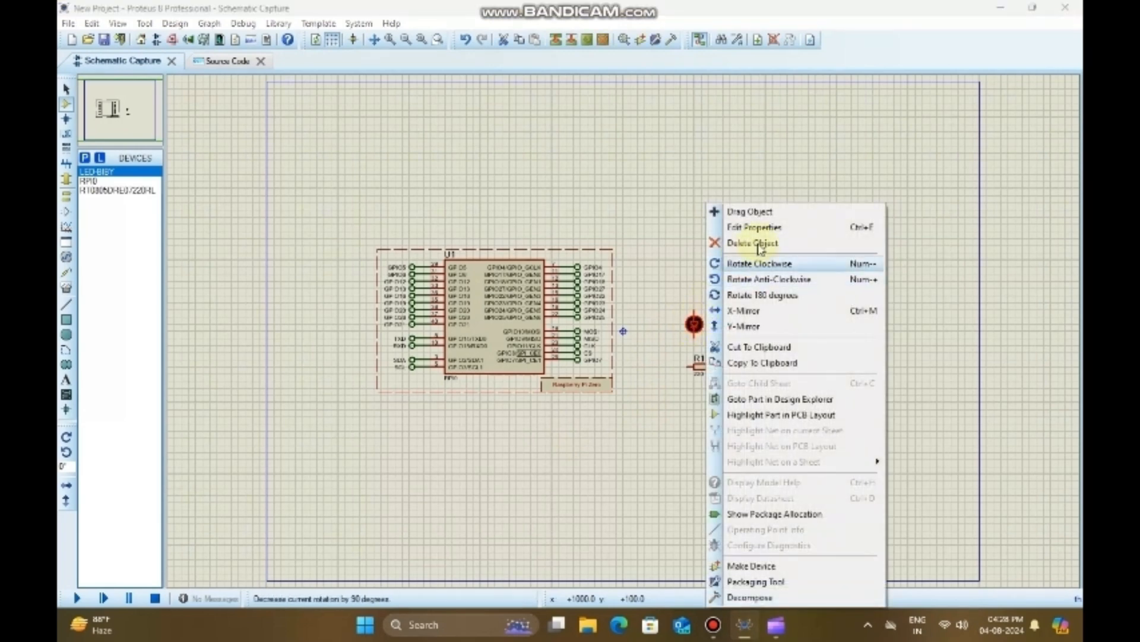
{"action": "left_click", "coordinate": [760, 280]}
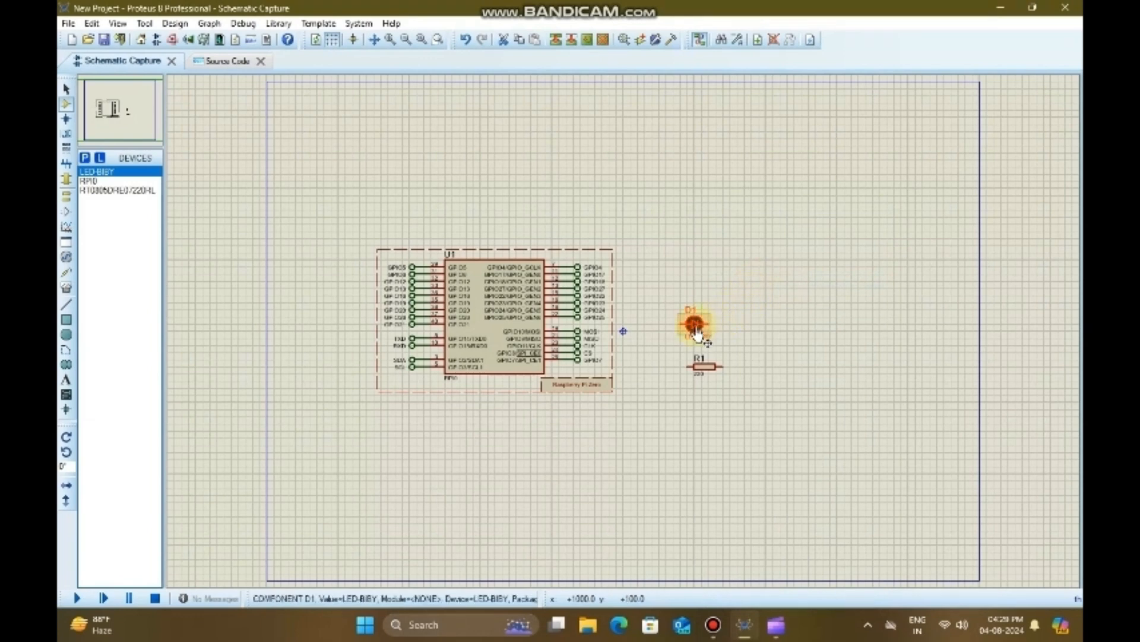
Step: Shift the LED D1 slightly up and toward the Raspberry Pi, and rotate resistor R1 90 degrees clockwise
{"action": "mouse_move", "coordinate": [690, 327]}
{"action": "left_mouse_down"}
{"action": "mouse_move", "coordinate": [697, 297]}
{"action": "mouse_move", "coordinate": [686, 317]}
{"action": "left_mouse_up"}
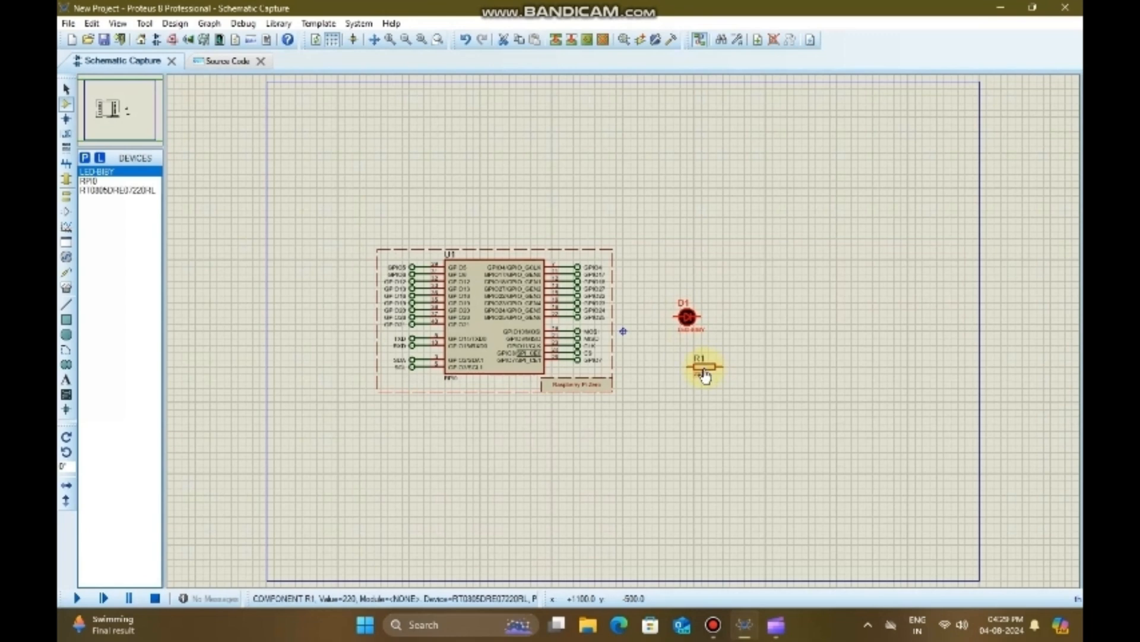
{"action": "left_click", "coordinate": [707, 375]}
{"action": "right_click", "coordinate": [707, 375]}
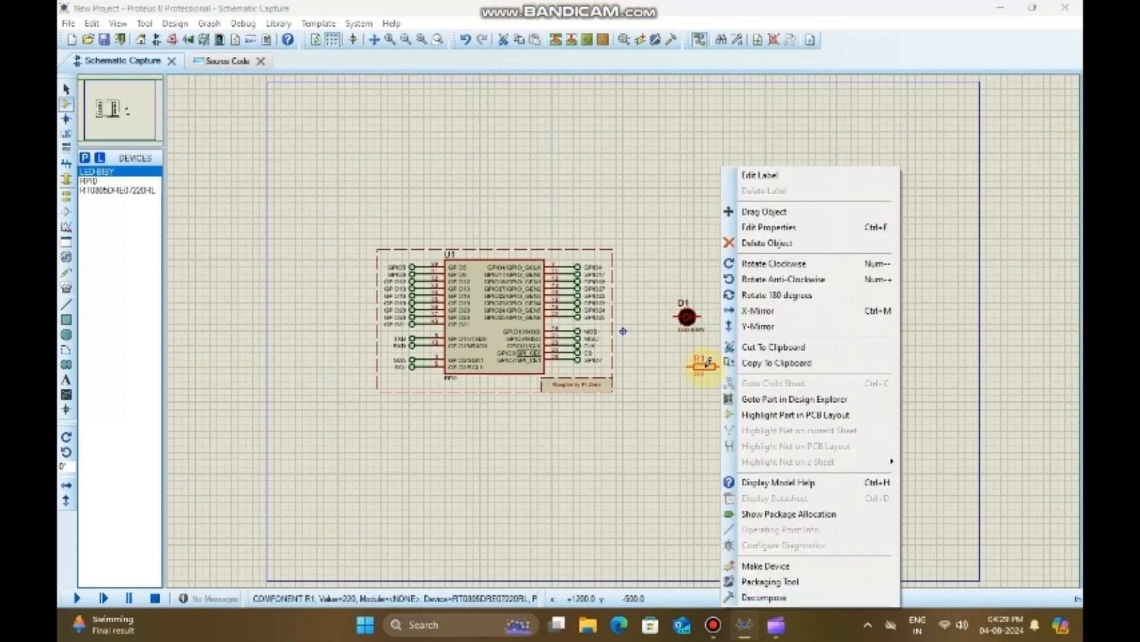
{"action": "left_click", "coordinate": [777, 269]}
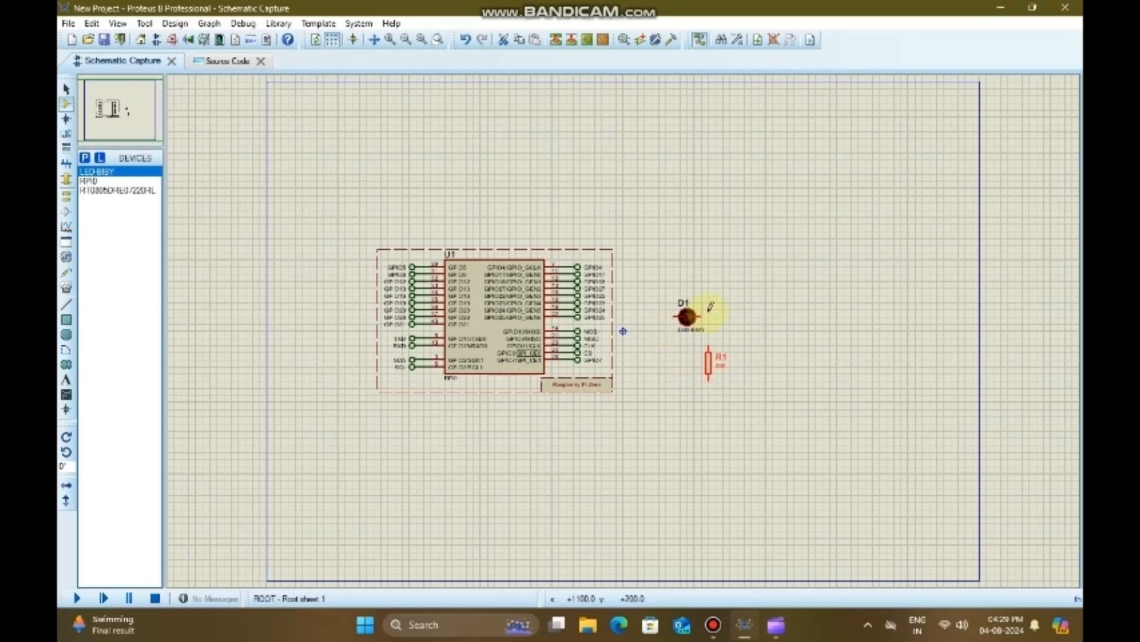
Step: Set the Self-Flashing property of LED D1 to Yes
{"action": "right_click", "coordinate": [688, 317]}
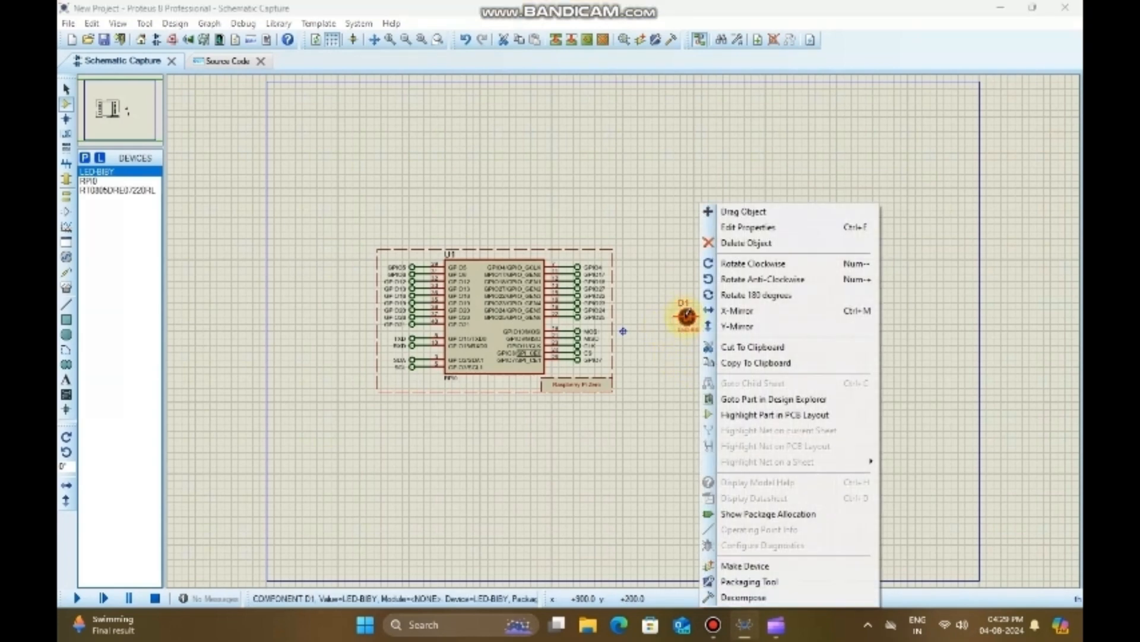
{"action": "left_click", "coordinate": [752, 227]}
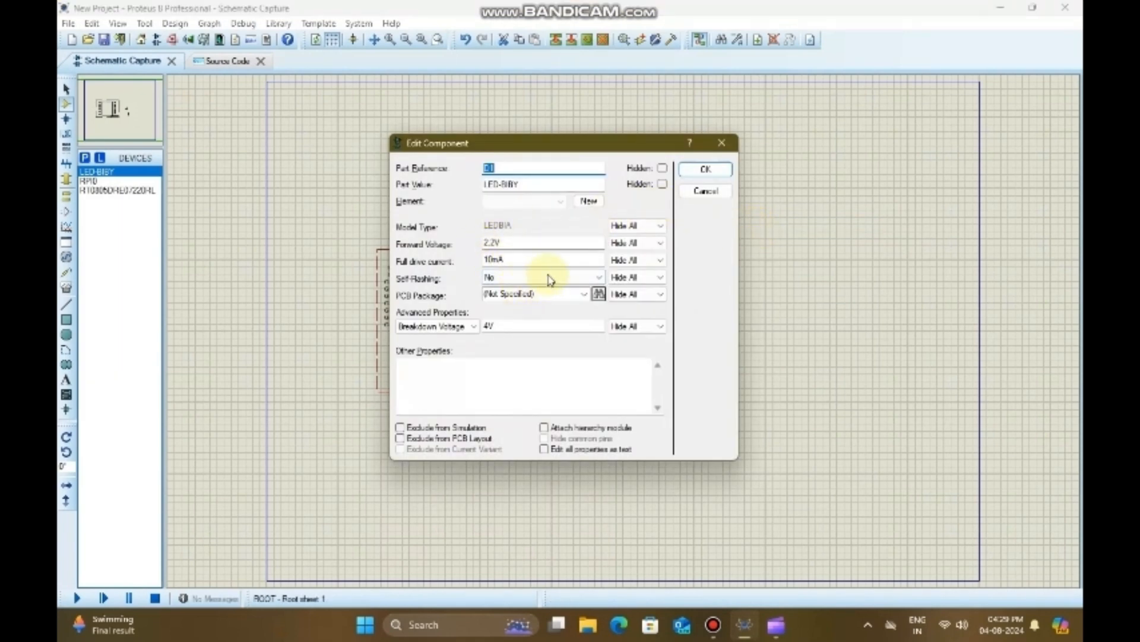
{"action": "left_click", "coordinate": [602, 278]}
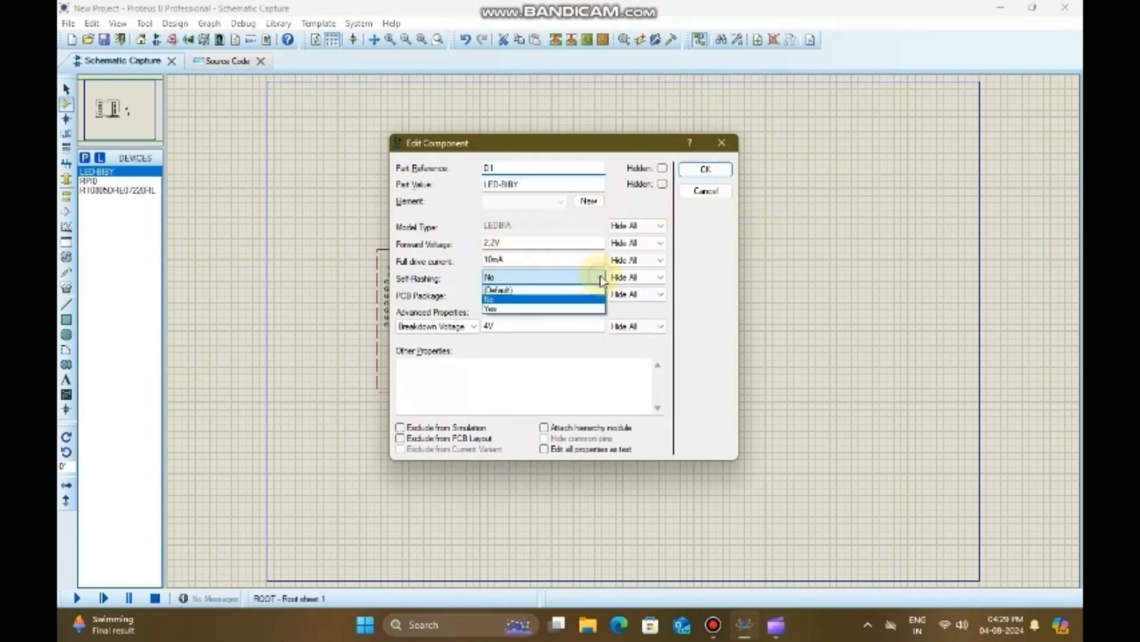
{"action": "left_click", "coordinate": [529, 313]}
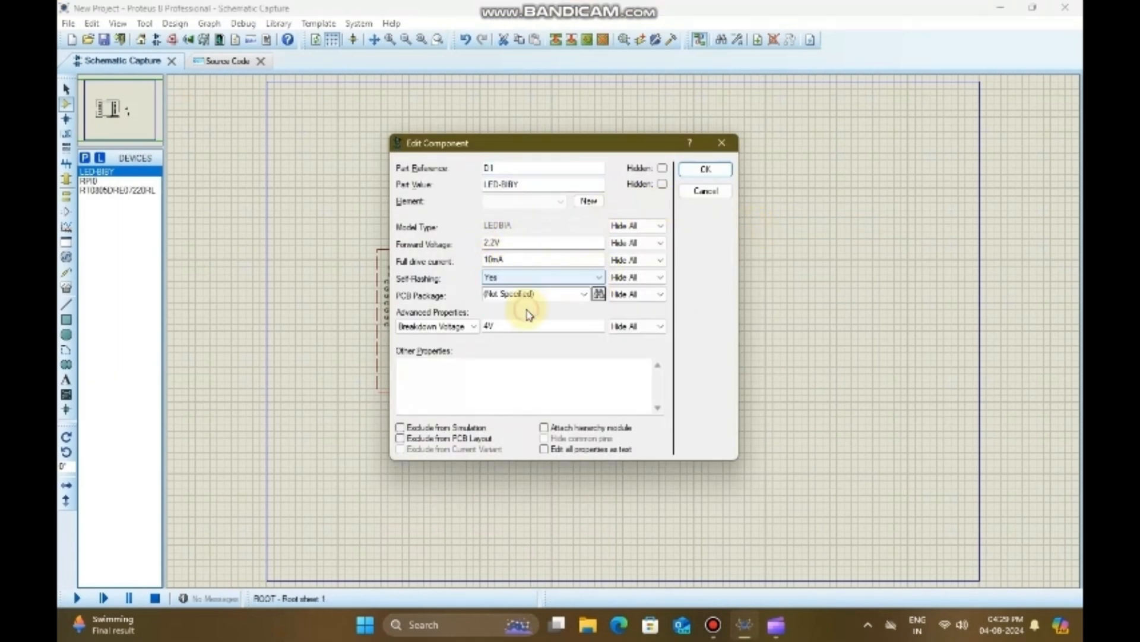
{"action": "left_click", "coordinate": [704, 171]}
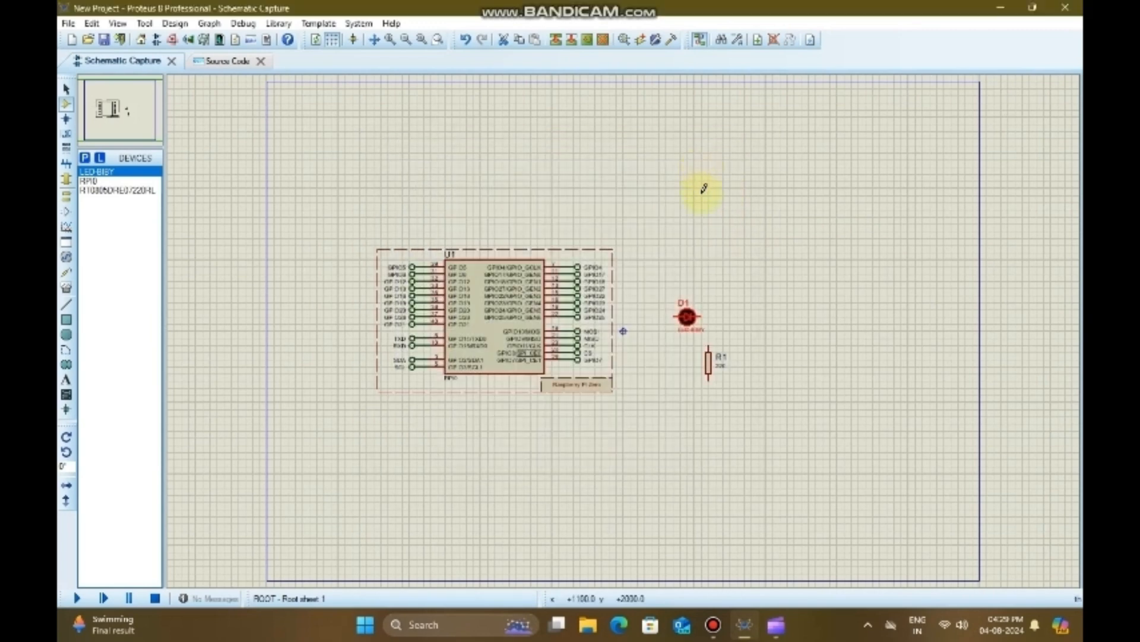
{"action": "left_click", "coordinate": [732, 287]}
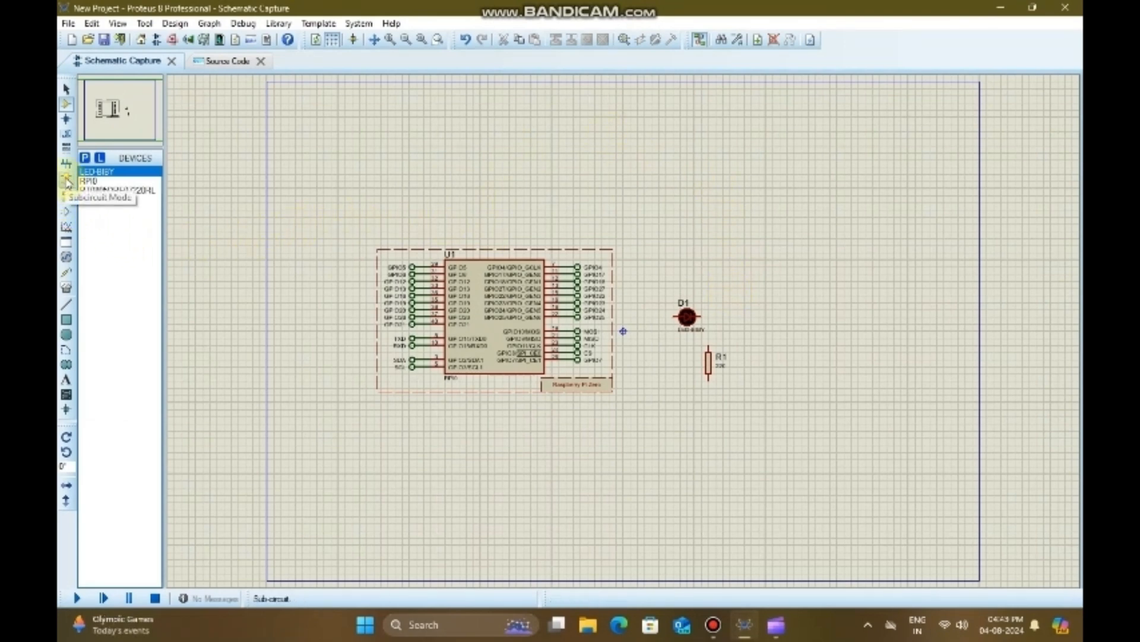
Step: Place a default terminal left of the LED, a power terminal above it and a ground terminal below resistor R1
{"action": "left_click", "coordinate": [66, 198]}
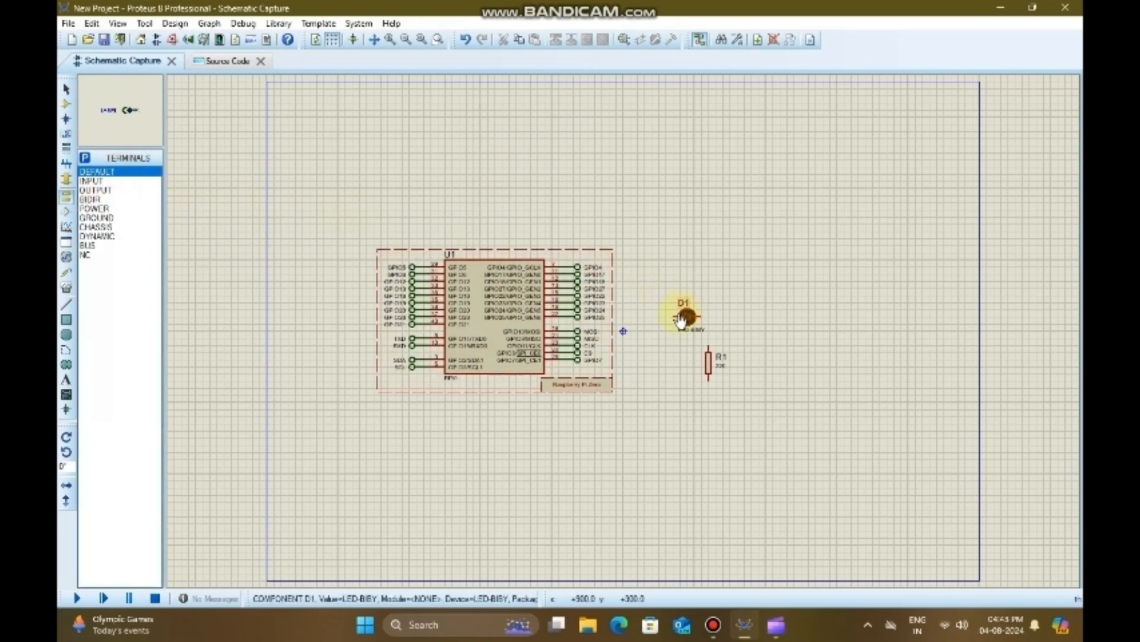
{"action": "left_click", "coordinate": [642, 312]}
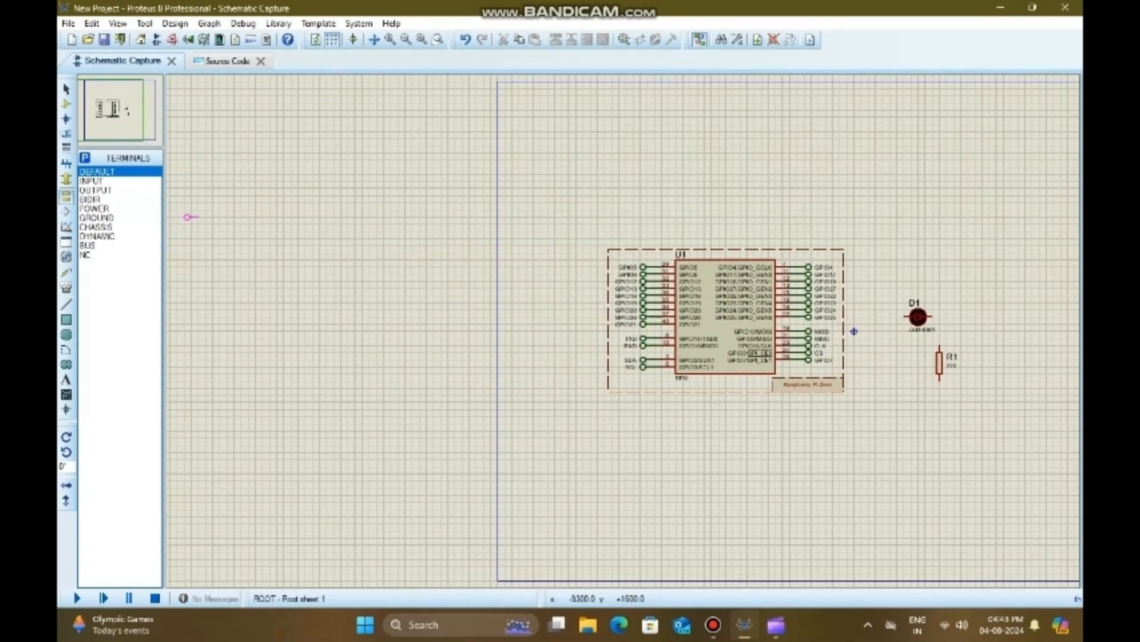
{"action": "left_click", "coordinate": [874, 317]}
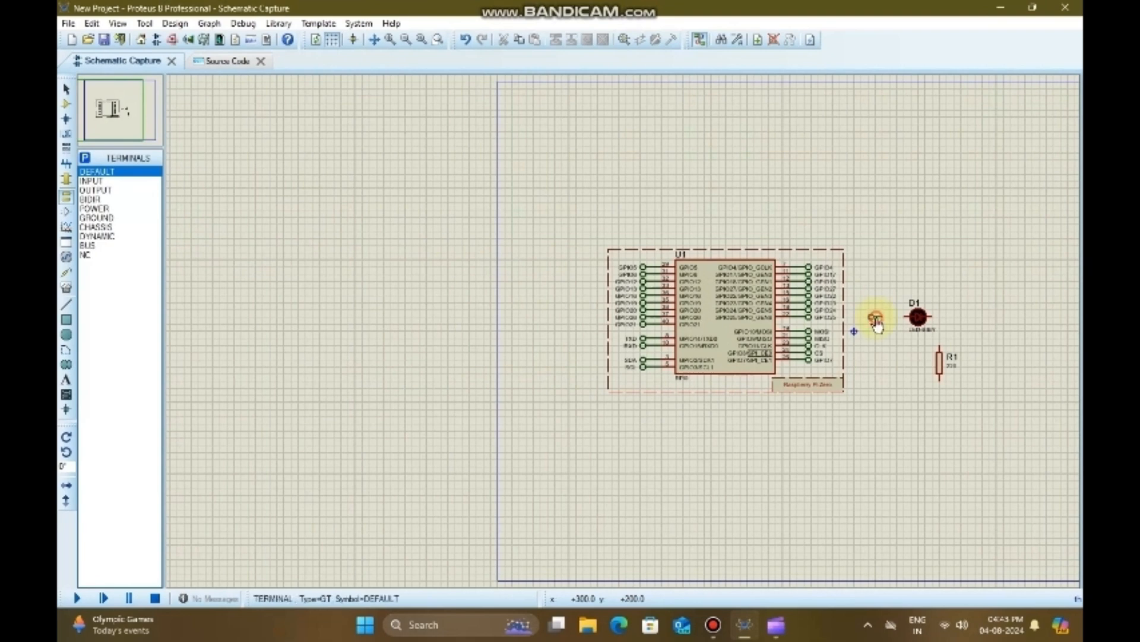
{"action": "left_click", "coordinate": [99, 209]}
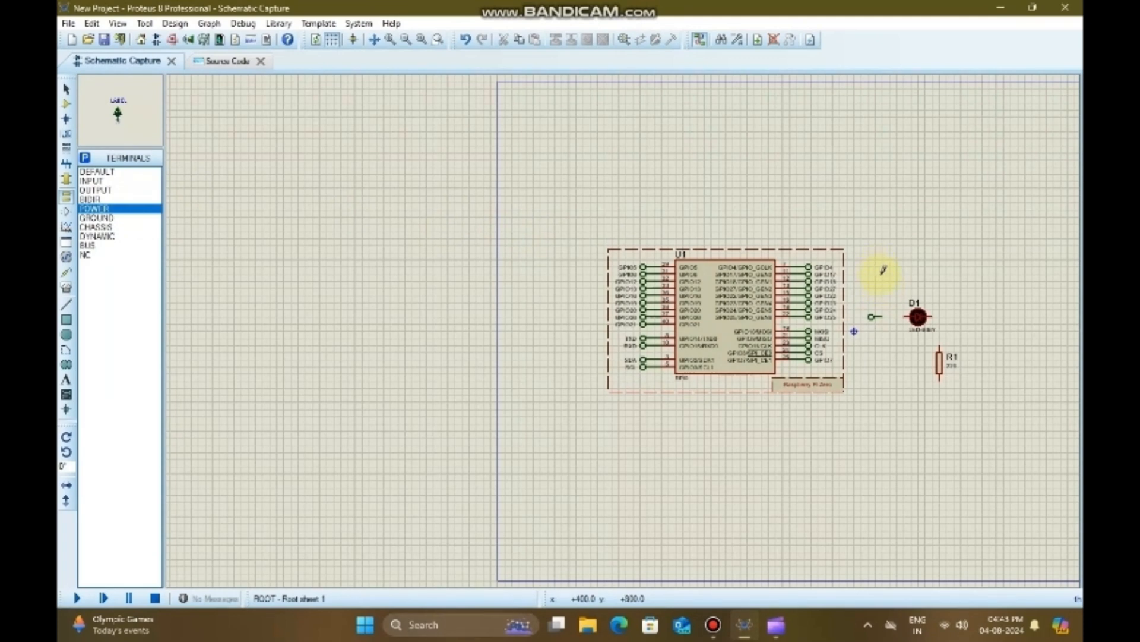
{"action": "left_click", "coordinate": [883, 270]}
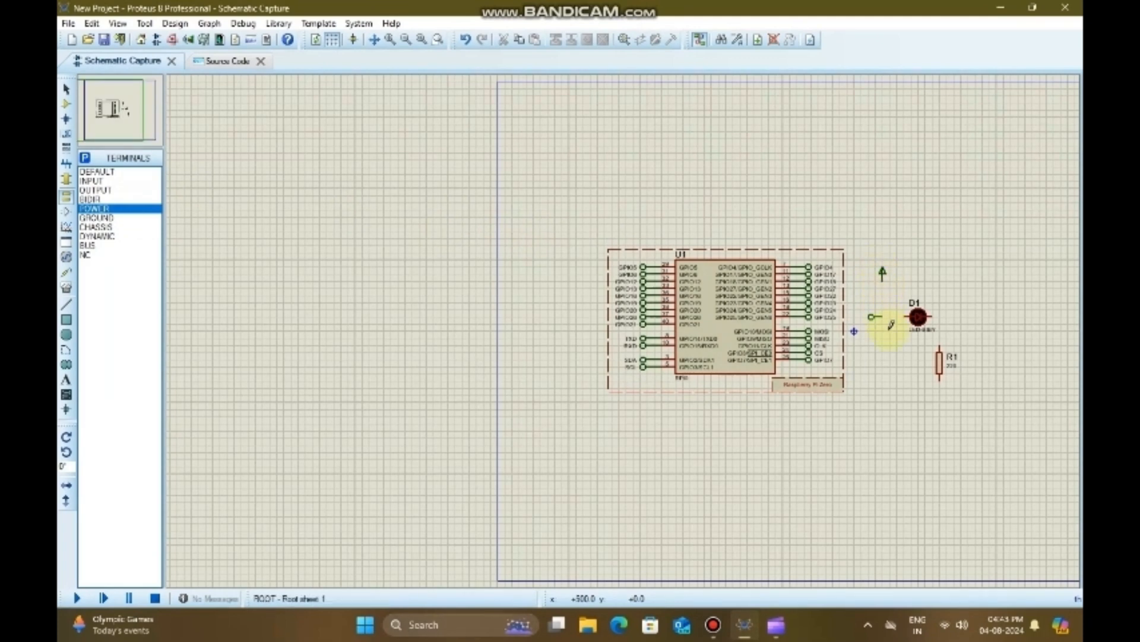
{"action": "left_click", "coordinate": [95, 218]}
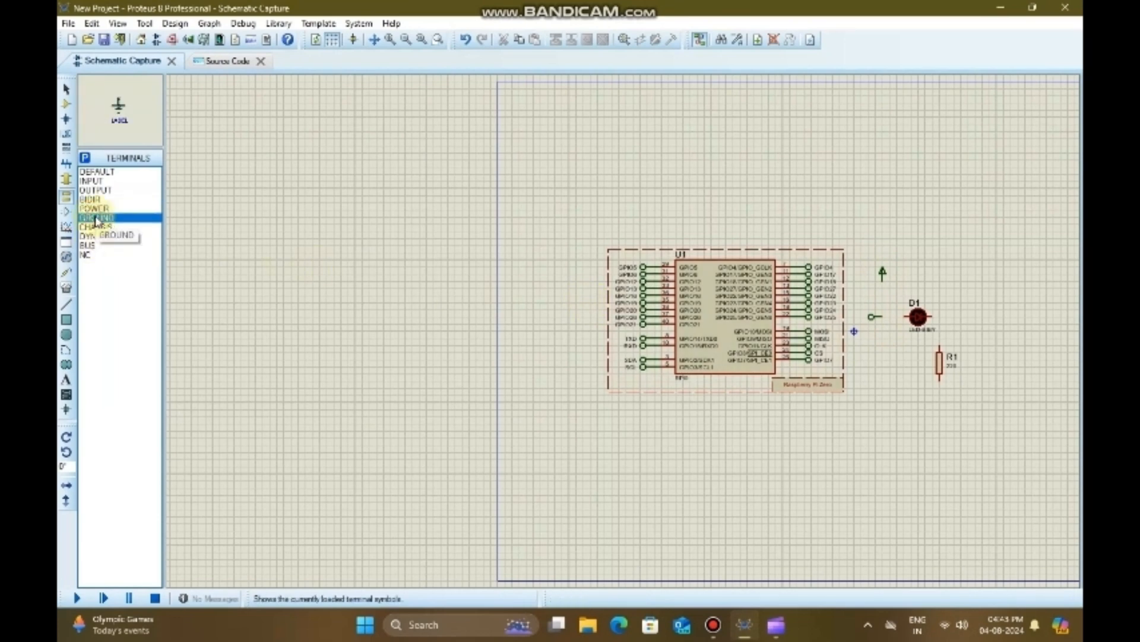
{"action": "left_click", "coordinate": [940, 395]}
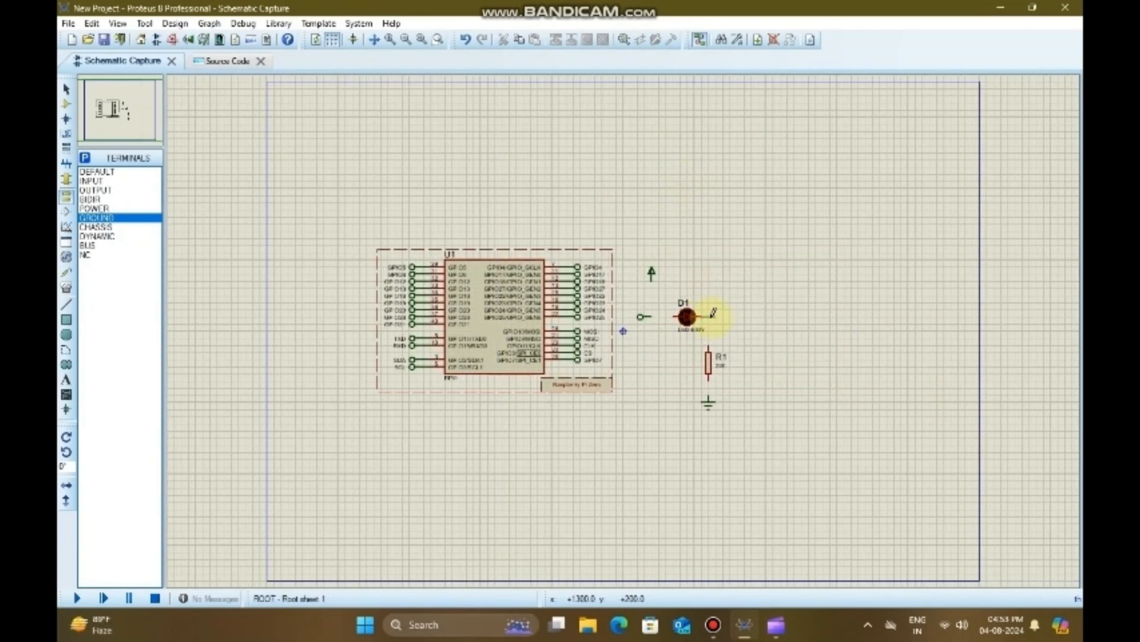
Step: Wire the LED through R1 to ground, and connect the default and power terminals to the LED's other pin
{"action": "left_click", "coordinate": [701, 317]}
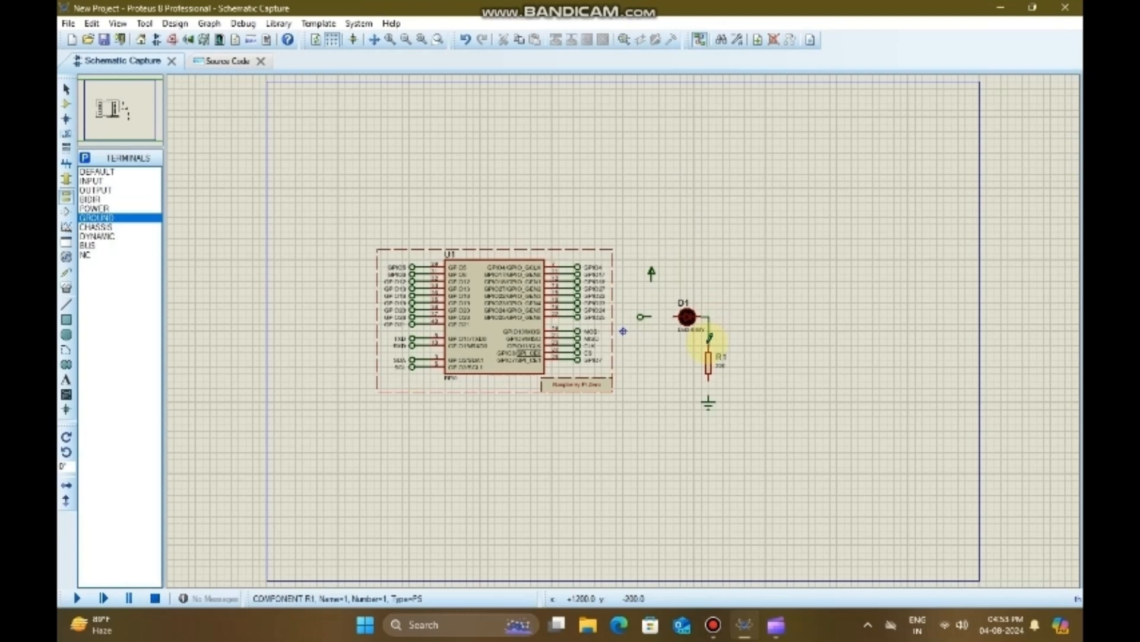
{"action": "left_click", "coordinate": [709, 343]}
{"action": "left_click", "coordinate": [709, 395]}
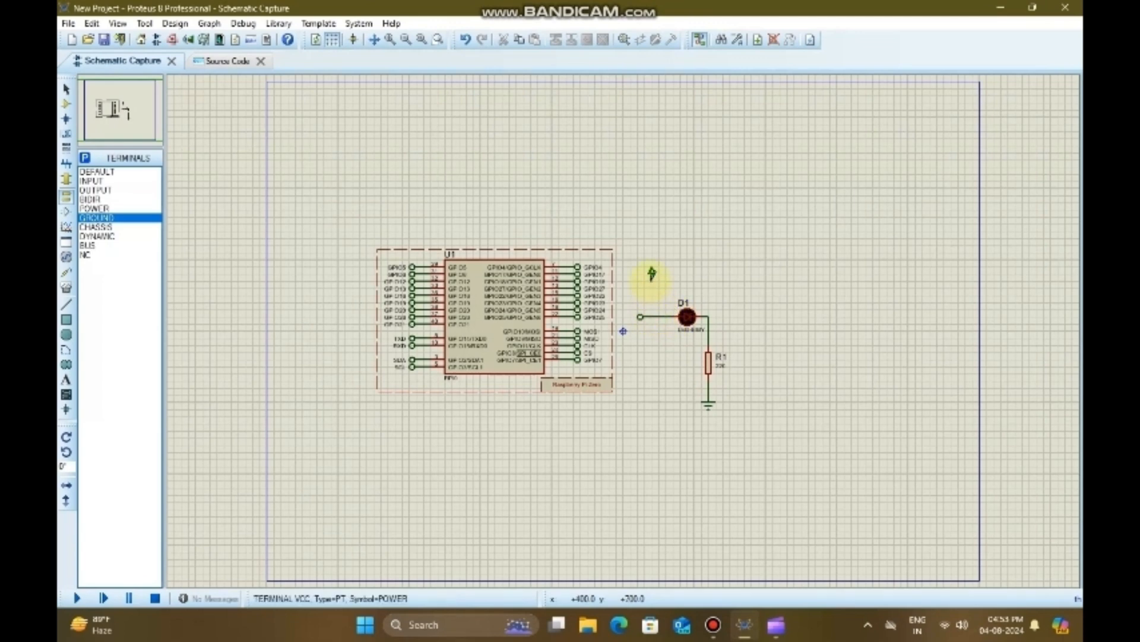
{"action": "left_click", "coordinate": [652, 274]}
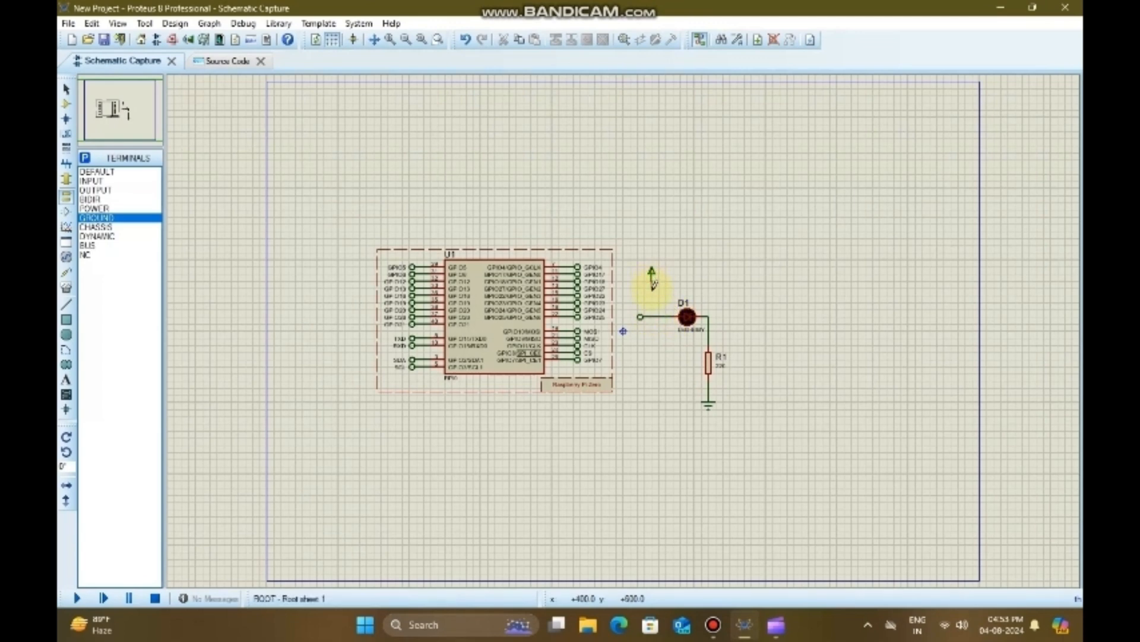
{"action": "left_click", "coordinate": [652, 315]}
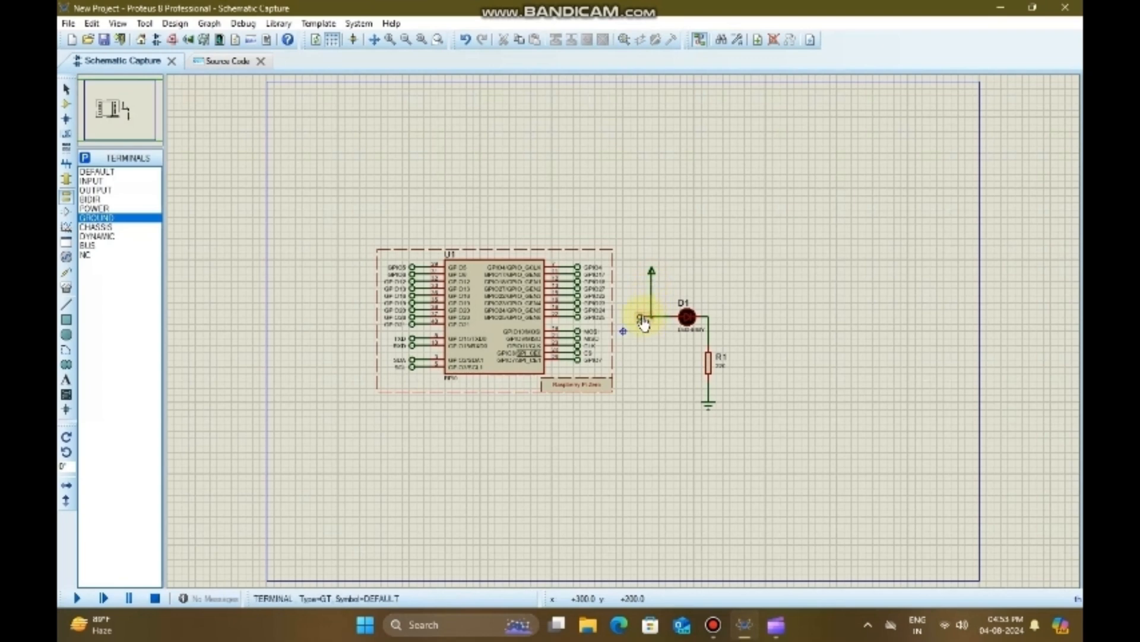
Step: Label the default terminal beside the LED as GPIO25
{"action": "right_click", "coordinate": [643, 314]}
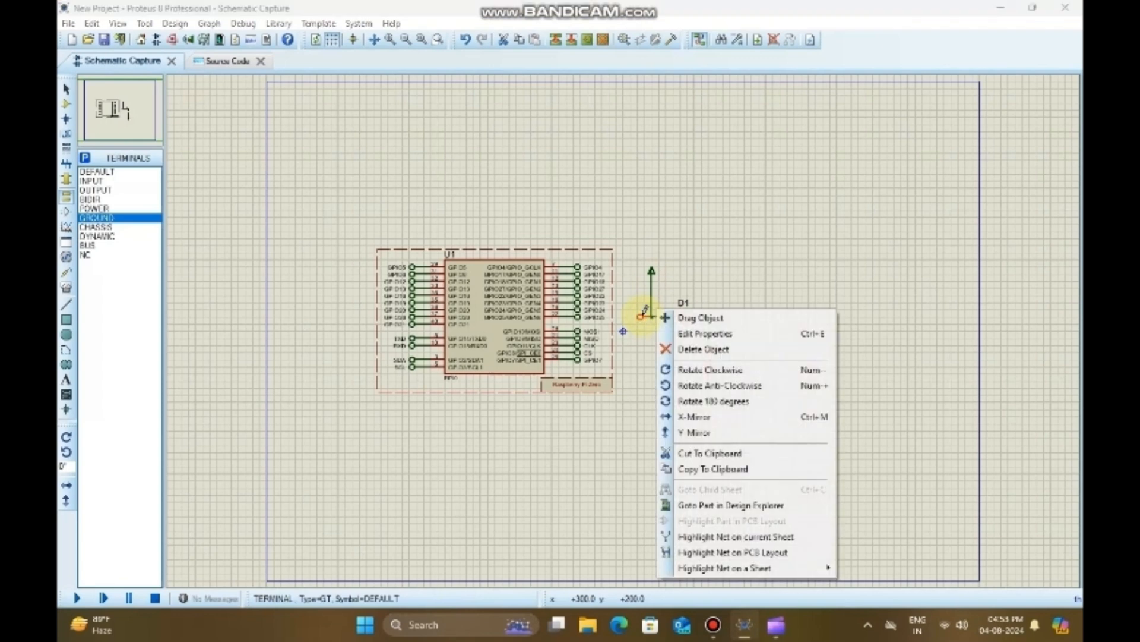
{"action": "left_click", "coordinate": [694, 334]}
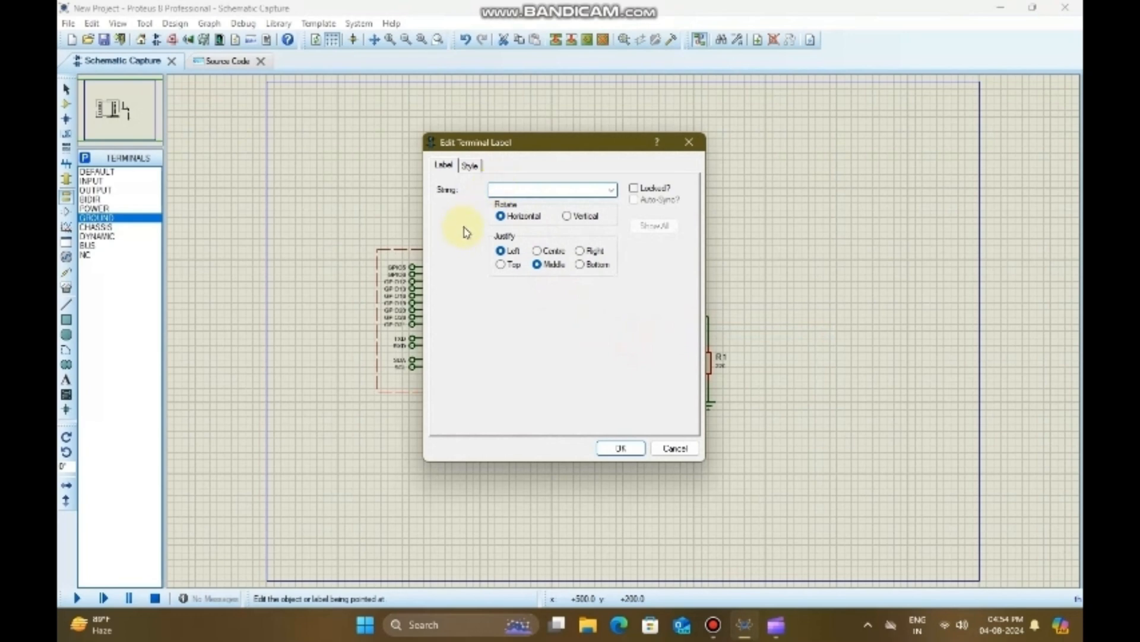
{"action": "type", "text": "GPIO 25"}
{"action": "left_click", "coordinate": [621, 449]}
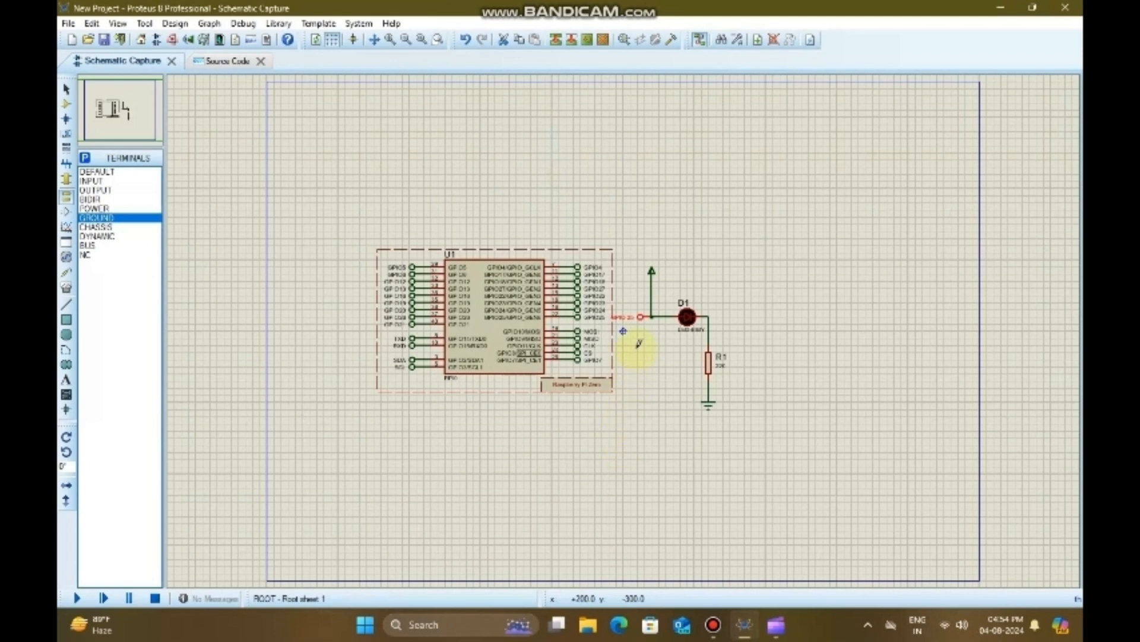
{"action": "left_click", "coordinate": [639, 344]}
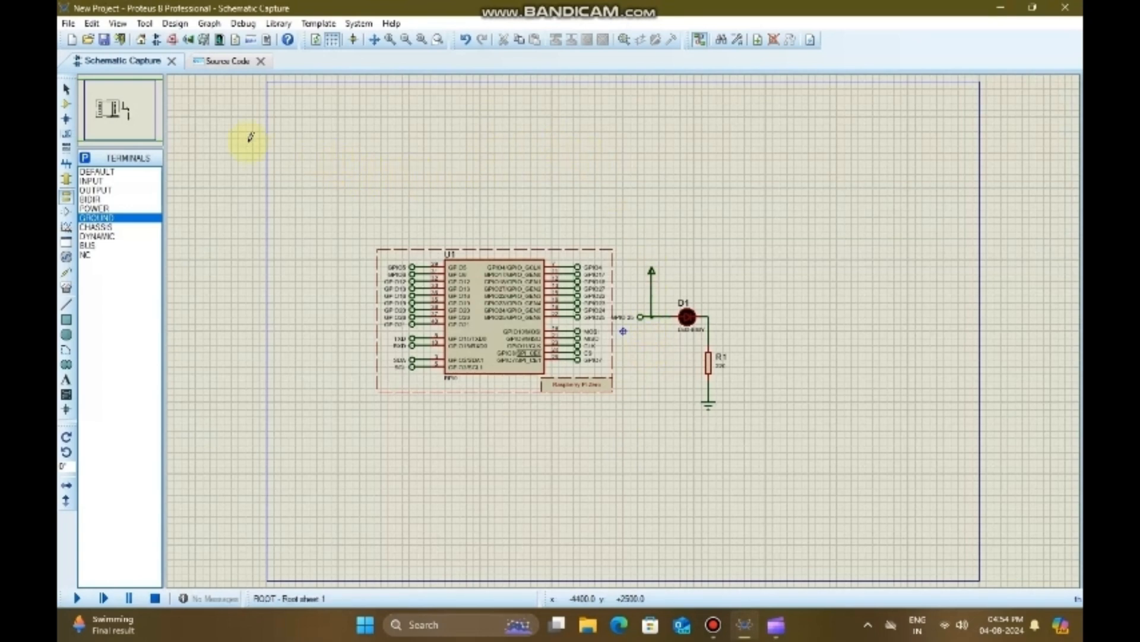
Step: Delete all the generated code from main.py in the project's source code
{"action": "left_click", "coordinate": [223, 63]}
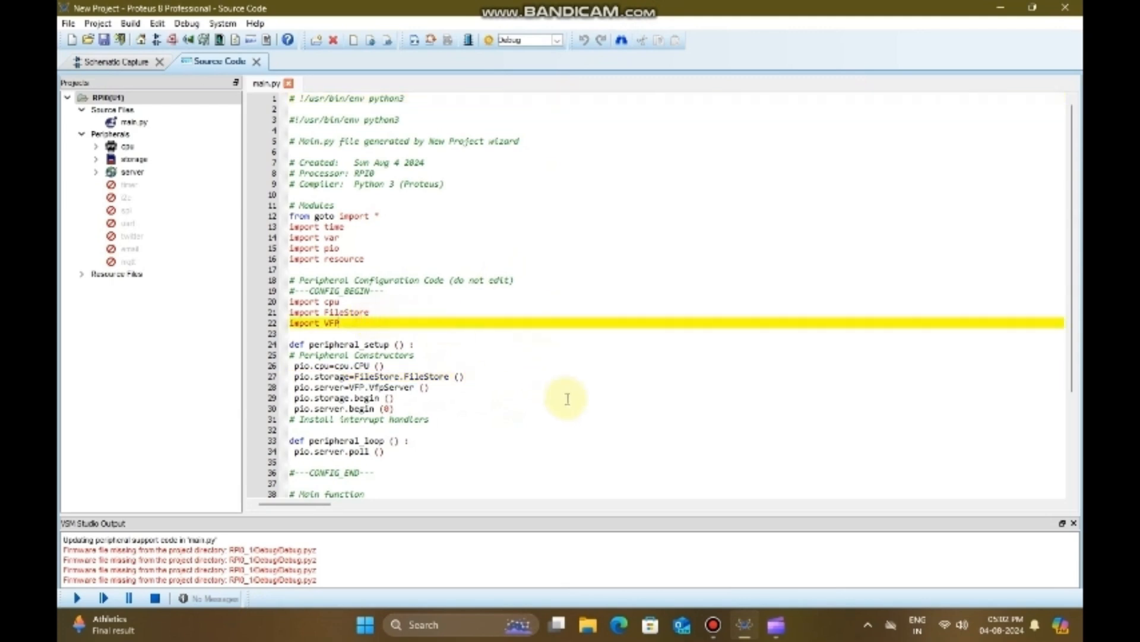
{"action": "key", "text": "ctrl+a"}
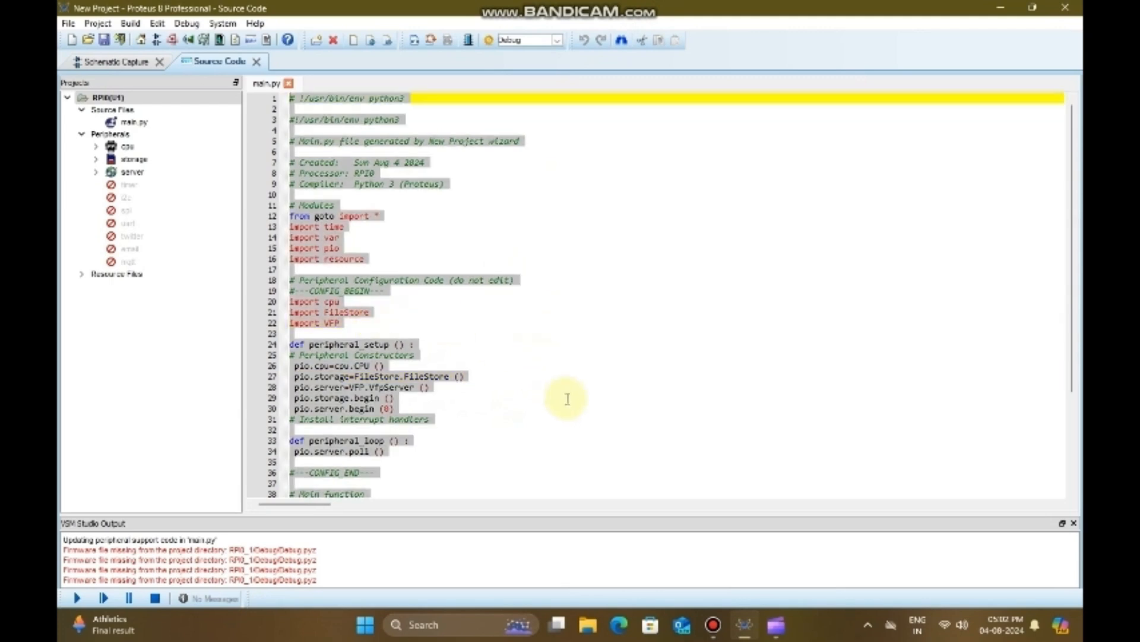
{"action": "key", "text": "Delete"}
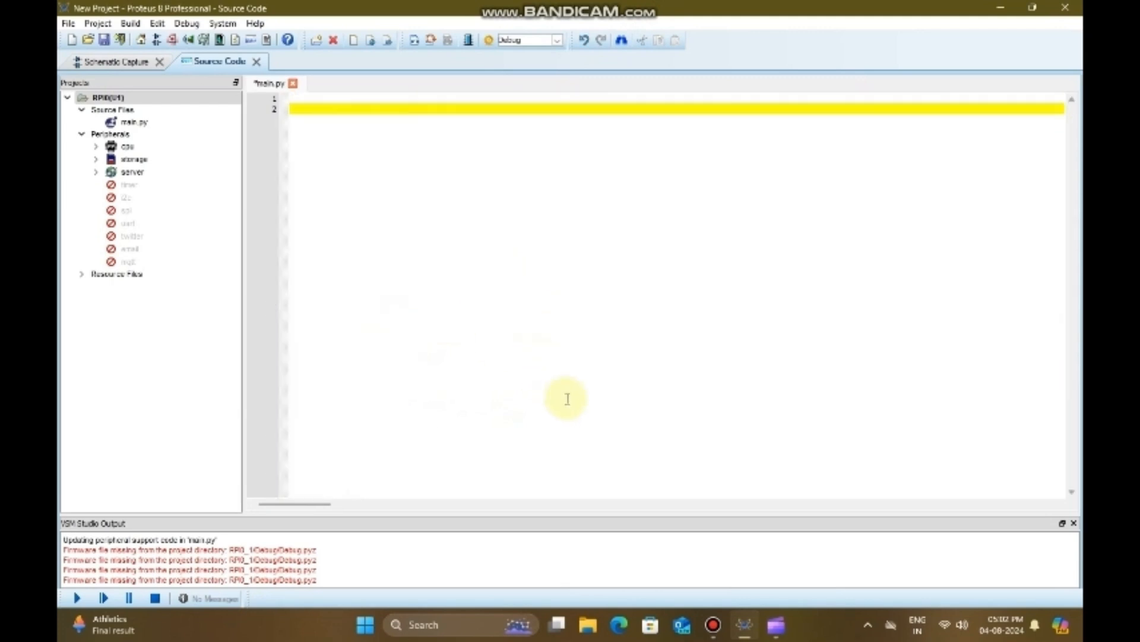
{"action": "key", "text": "BackSpace"}
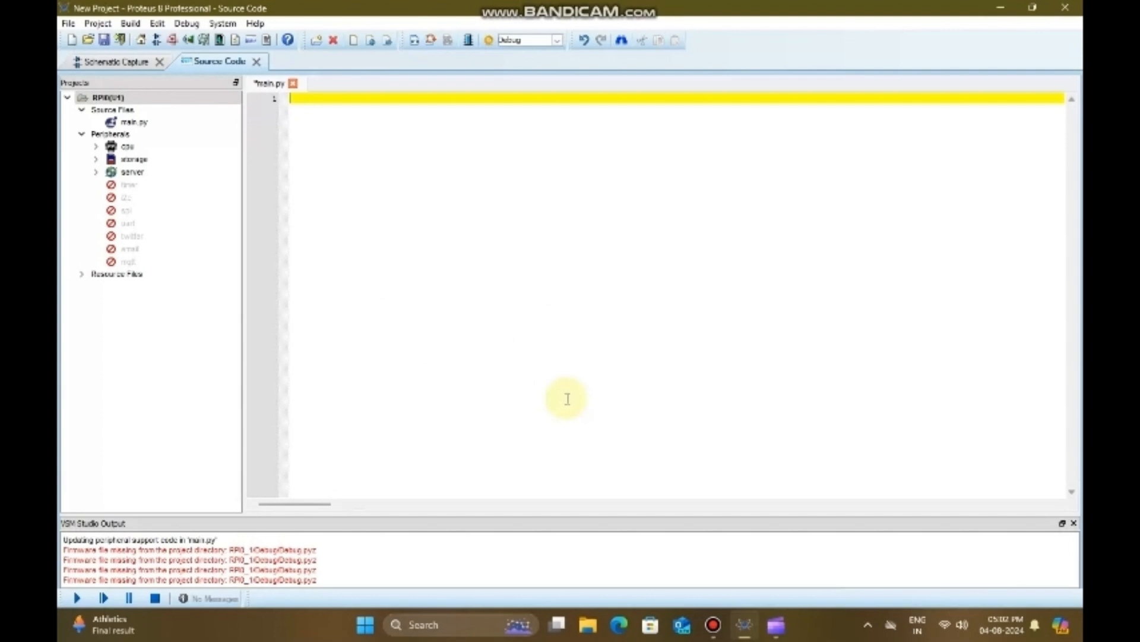
Step: Write a "# Modules" comment in main.py followed by the line "import RPi.GPIO as GPIO"
{"action": "type", "text": "# Modules"}
{"action": "key", "text": "Return"}
{"action": "type", "text": "import"}
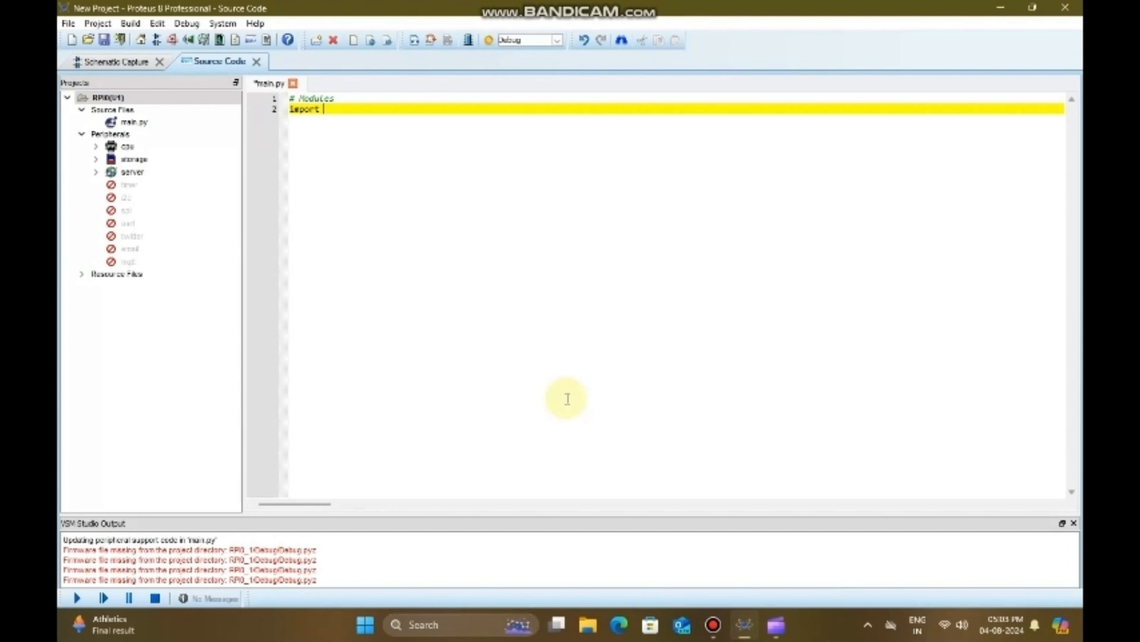
{"action": "type", "text": " RPi.GPIO as GPIO"}
{"action": "key", "text": "Return"}
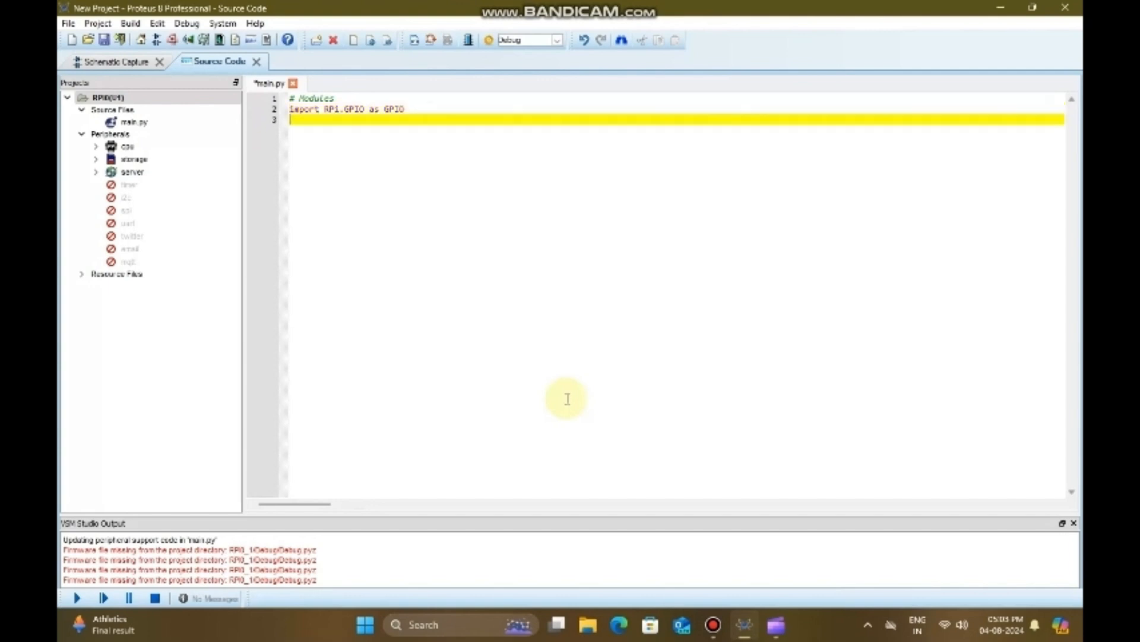
Step: Add the line "import time" below the GPIO import, followed by a blank line
{"action": "type", "text": "import time"}
{"action": "key", "text": "Return"}
{"action": "key", "text": "Return"}
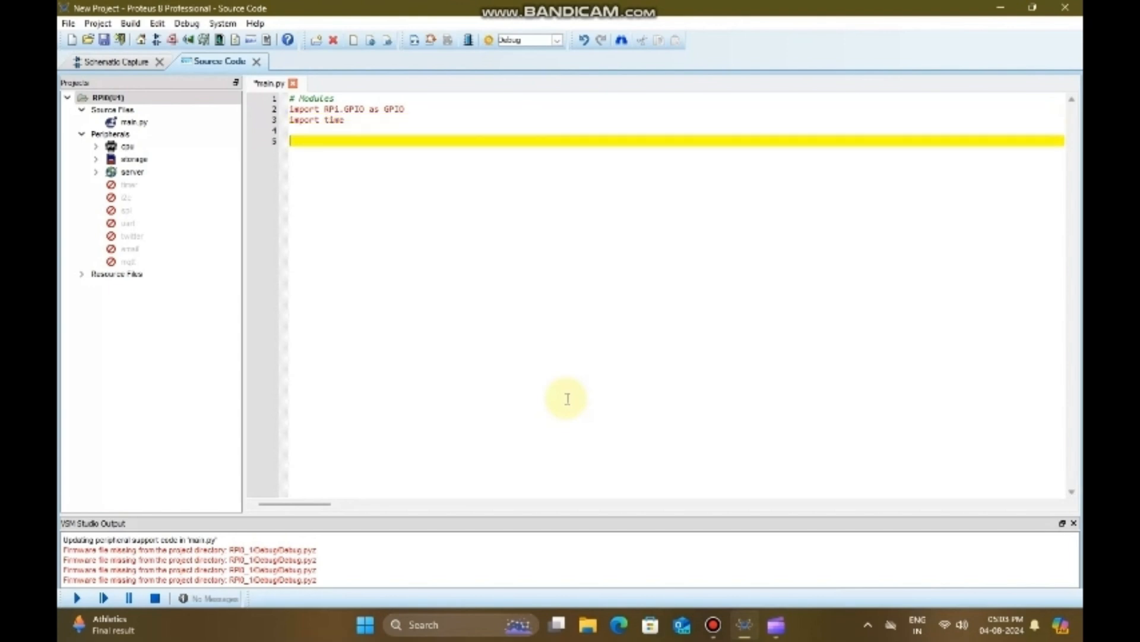
Step: Add the comment "# Set Board Variables" below the imports
{"action": "type", "text": "# Set Board Variables"}
{"action": "key", "text": "Return"}
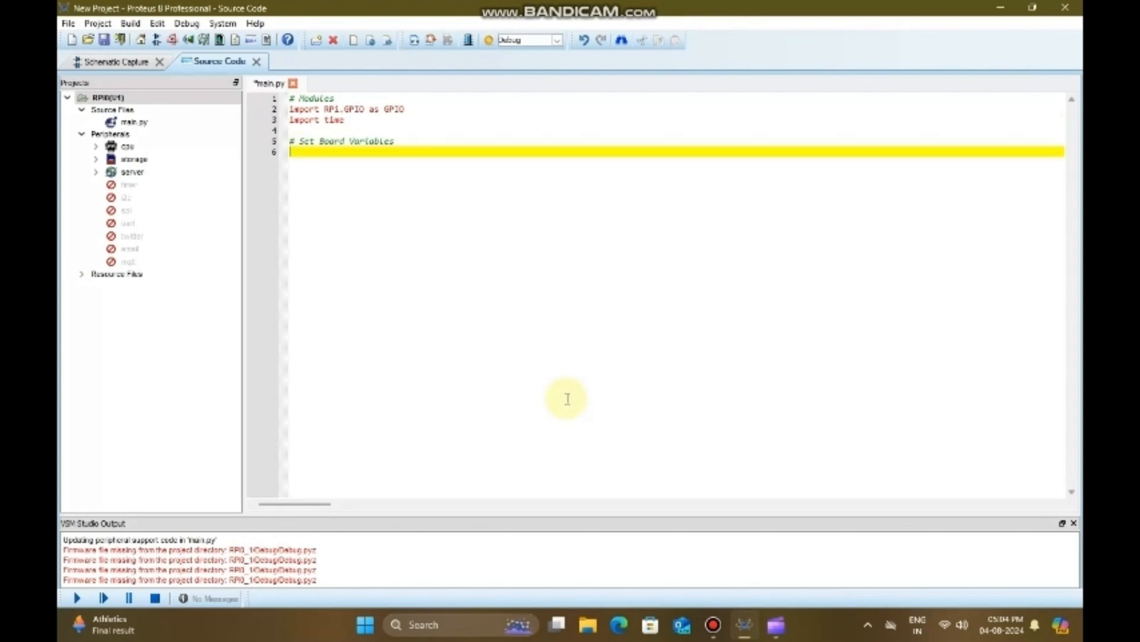
Step: Set the pin numbering mode with the line "GPIO.setmode(GPIO.BOARD)"
{"action": "type", "text": "GPIO.setmode(GPIO"}
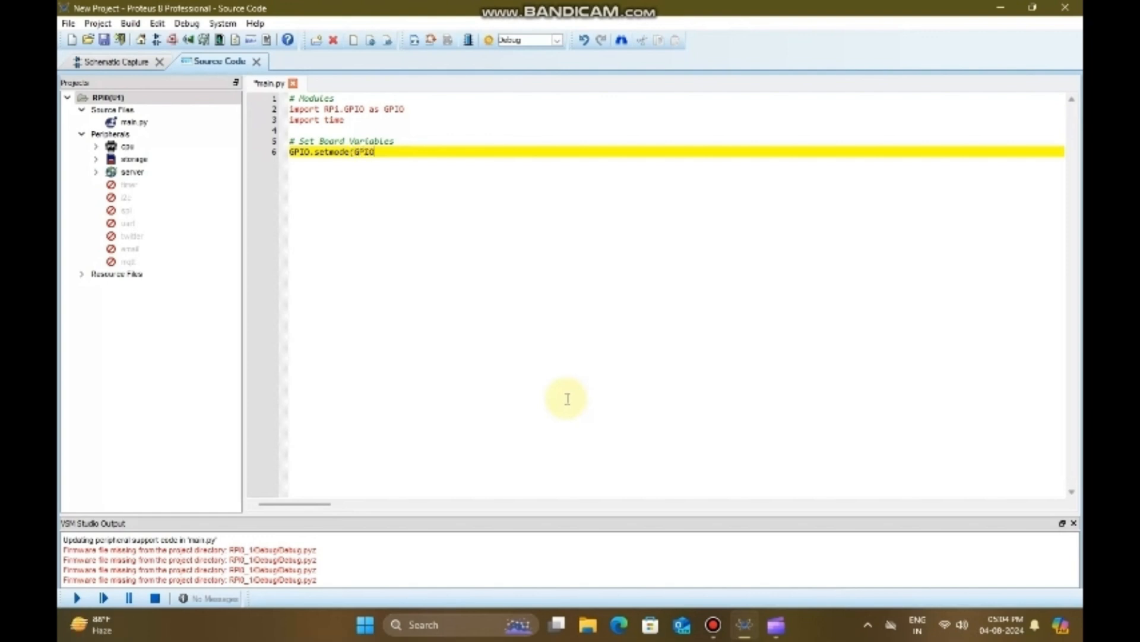
{"action": "type", "text": ".BOARD)"}
{"action": "key", "text": "Return"}
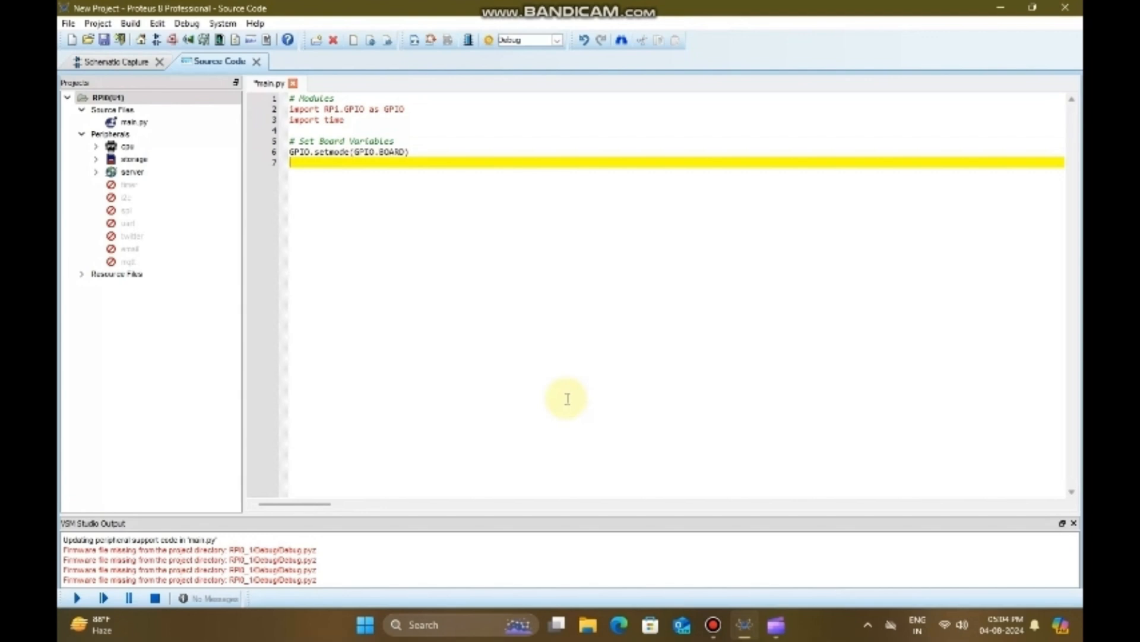
Step: Turn off GPIO warnings with the line "GPIO.setwarnings(False)"
{"action": "type", "text": "GPIO.setwarnings(False)"}
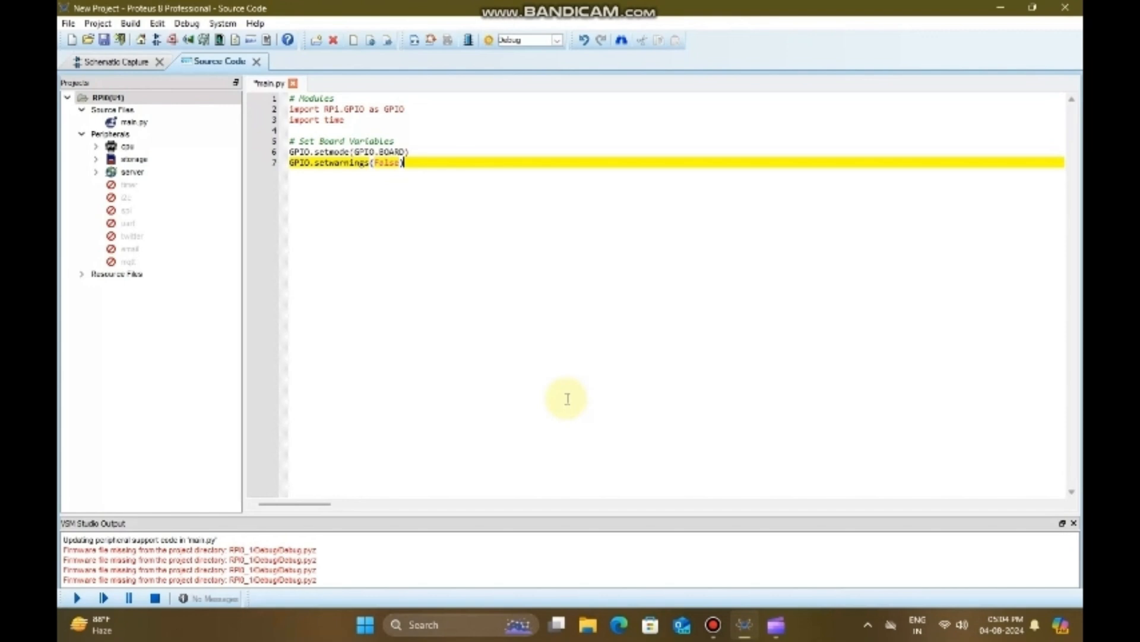
Step: Leave a blank line and add the comment "# Set LED Variables To Board Pin No.s Instead Of GPIO Pin No.s"
{"action": "key", "text": "Return"}
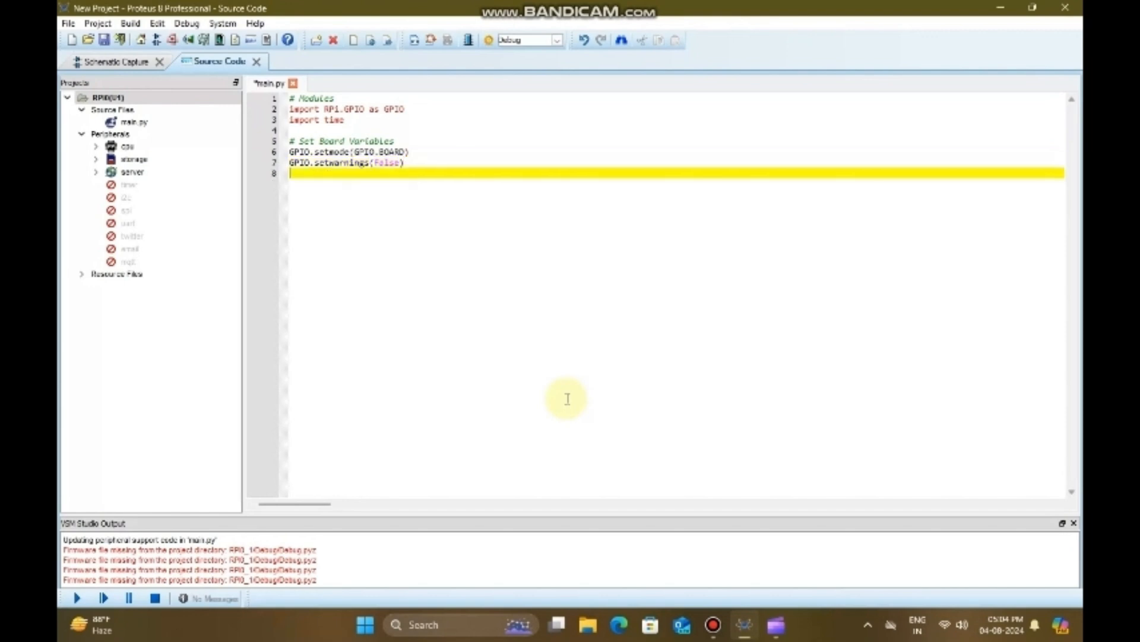
{"action": "key", "text": "Return"}
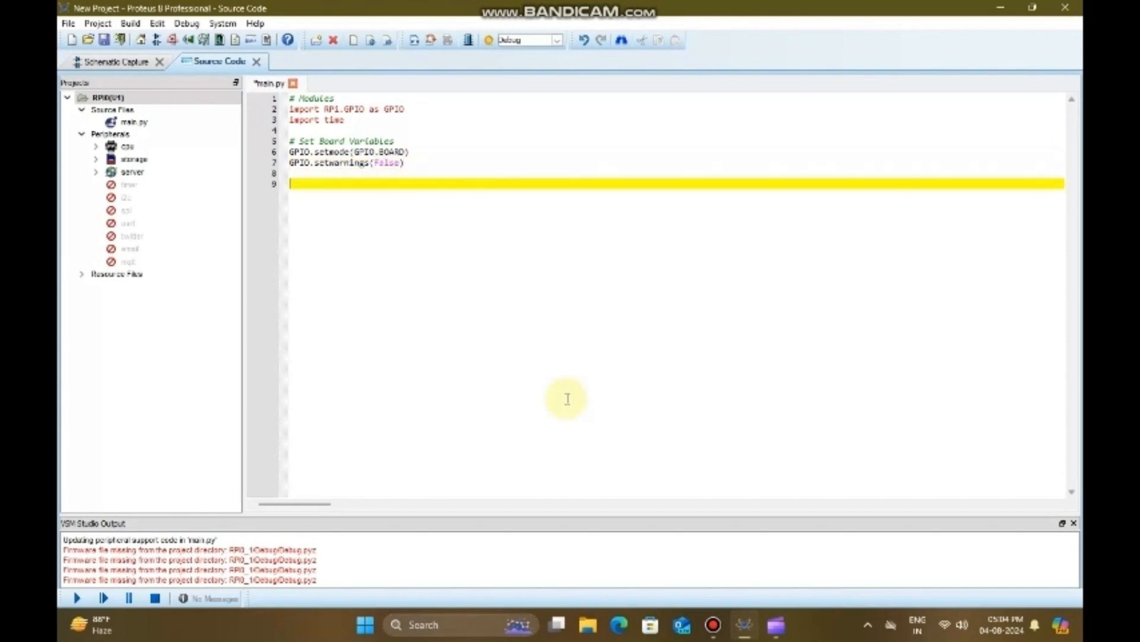
{"action": "type", "text": "# Set LED Variables "}
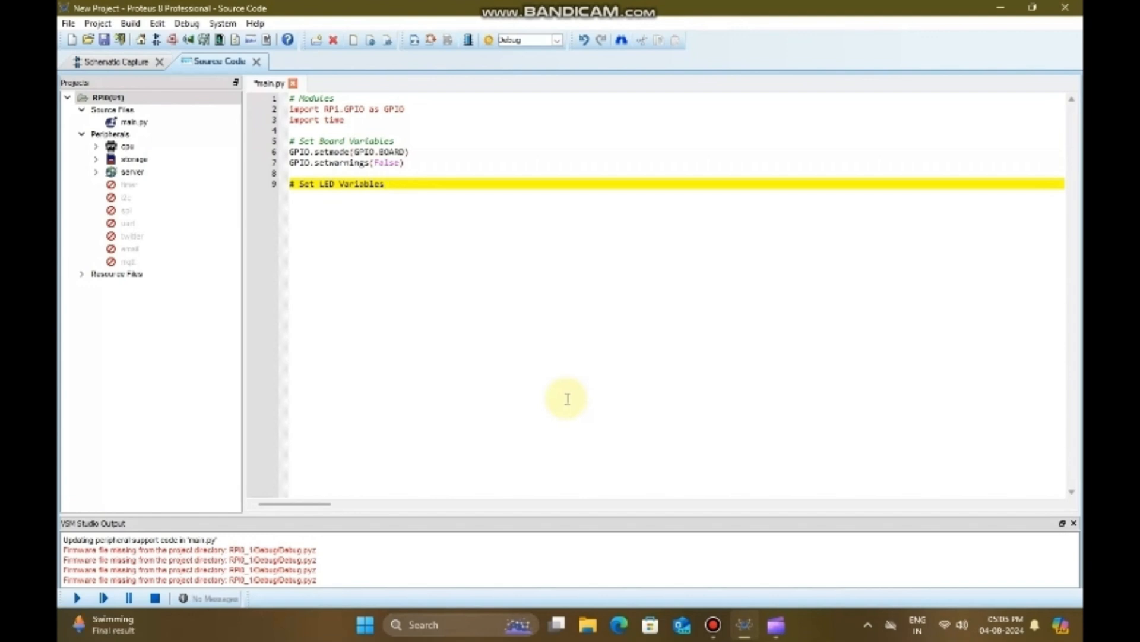
{"action": "type", "text": "To Board"}
{"action": "type", "text": " Pin"}
{"action": "type", "text": " No.5"}
{"action": "type", "text": " Ins"}
{"action": "type", "text": "tead Of "}
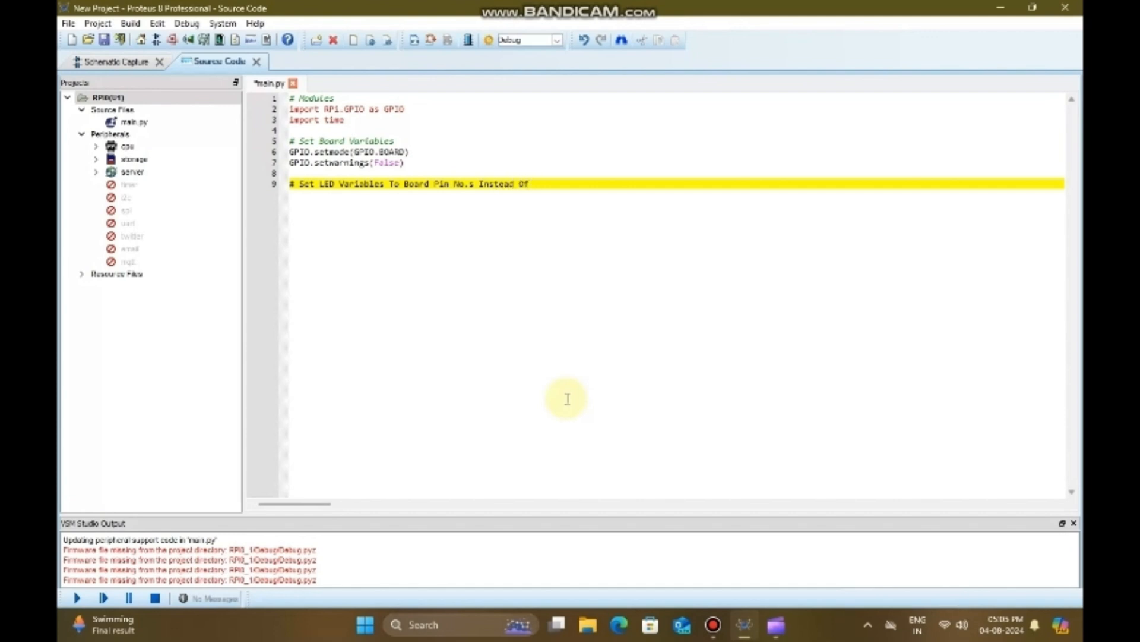
{"action": "type", "text": "GPIO Pin No.s"}
{"action": "key", "text": "Return"}
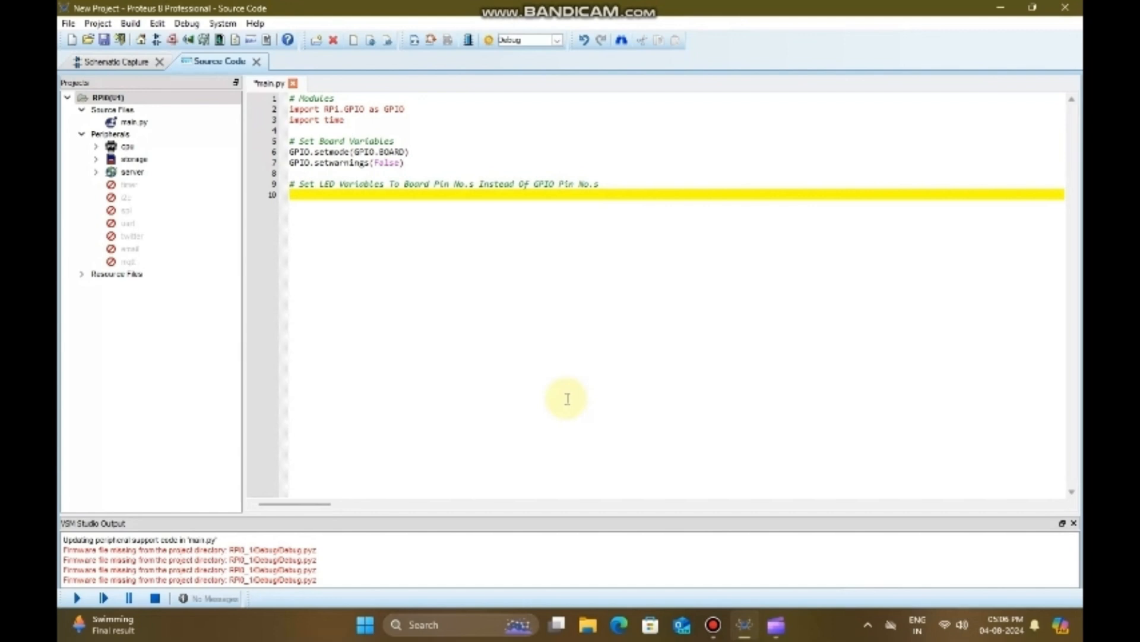
Step: Assign the LED to board pin 22 with the line "led = 22"
{"action": "type", "text": "led = 22"}
{"action": "key", "text": "Return"}
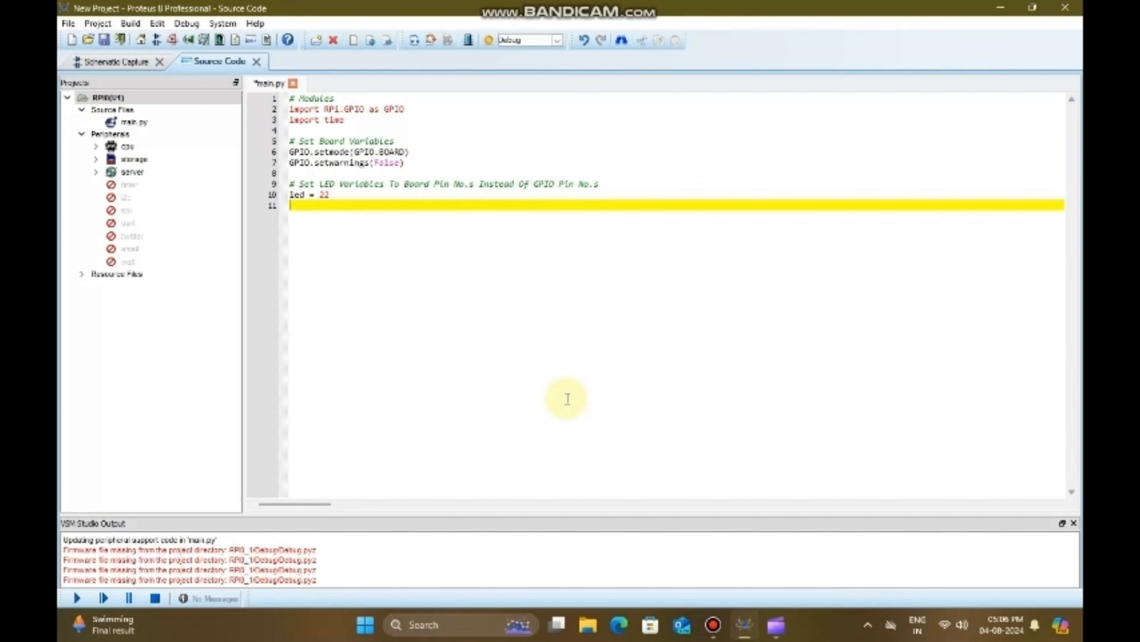
Step: Configure the LED pin as an output with the line "GPIO.setup(led, GPIO.OUT)", followed by a blank line
{"action": "type", "text": "GPIO.setup(led, GPIO.OUT"}
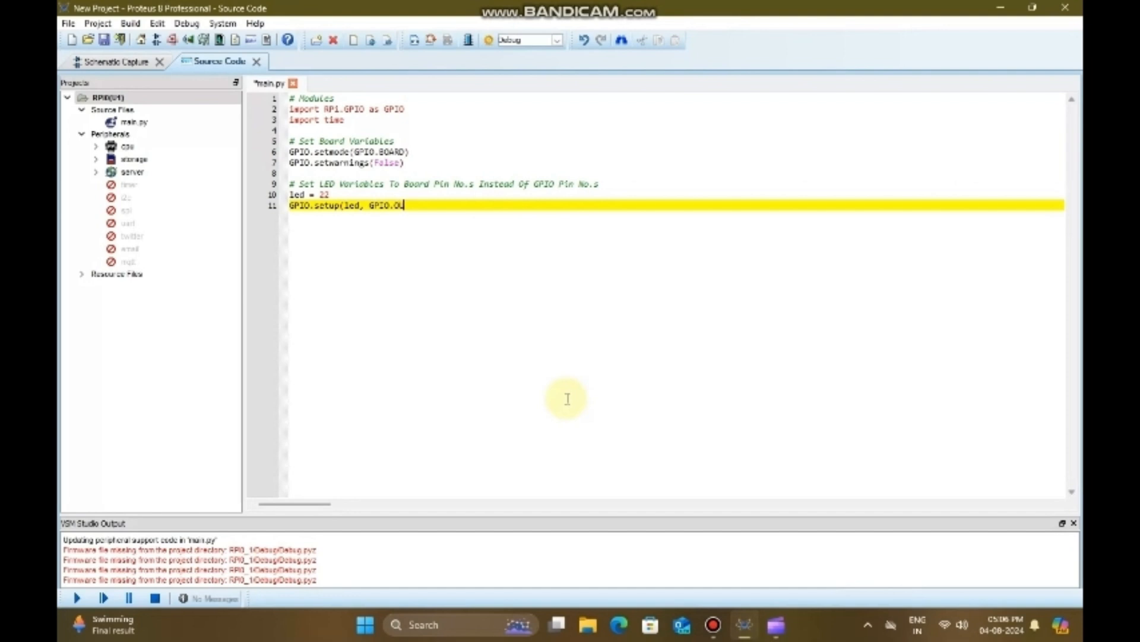
{"action": "key", "text": "ctrl+s"}
{"action": "type", "text": ")"}
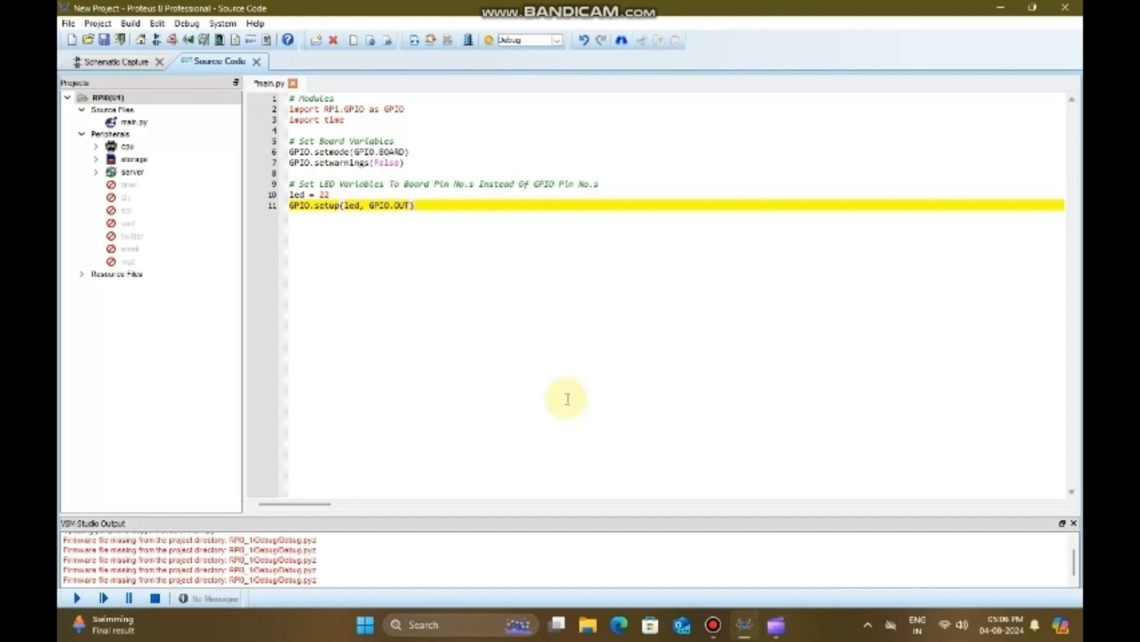
{"action": "key", "text": "Return"}
{"action": "key", "text": "Return"}
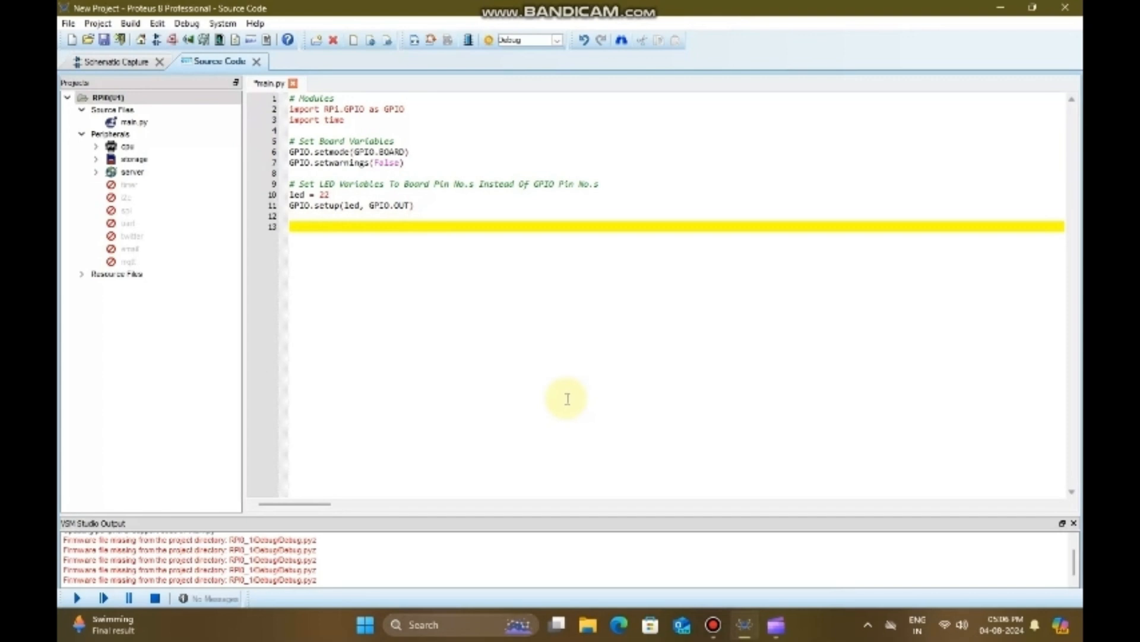
Step: Add the comment "#Blink The LED" below the pin setup
{"action": "type", "text": "#Blink The LED"}
{"action": "key", "text": "Return"}
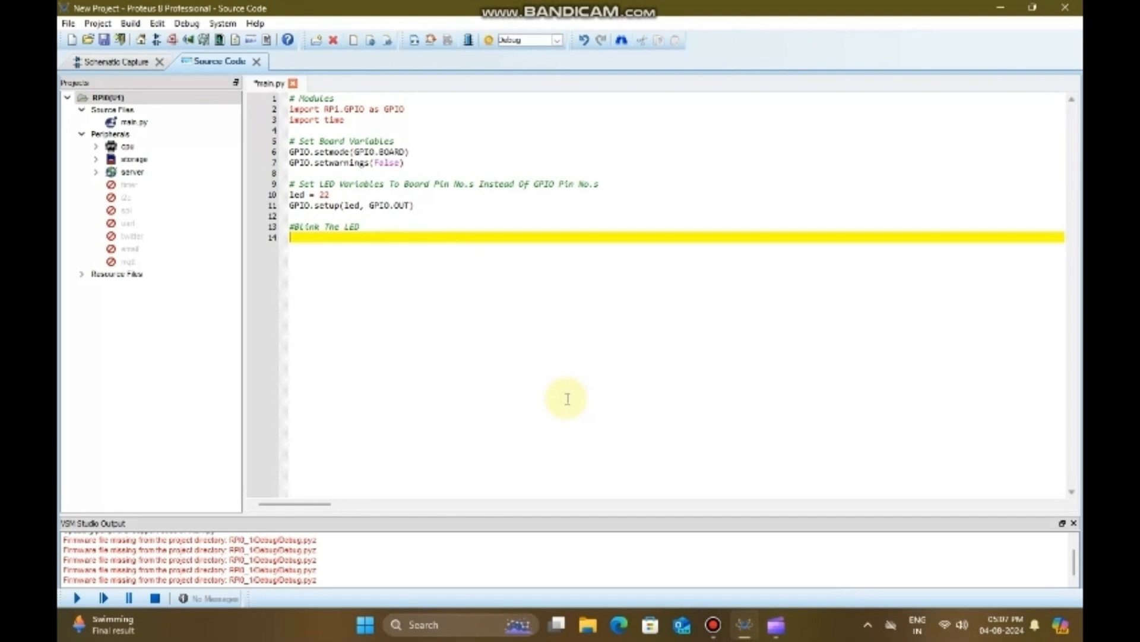
Step: Start an endless loop with the line "while(1):" under the blink comment
{"action": "type", "text": "whil"}
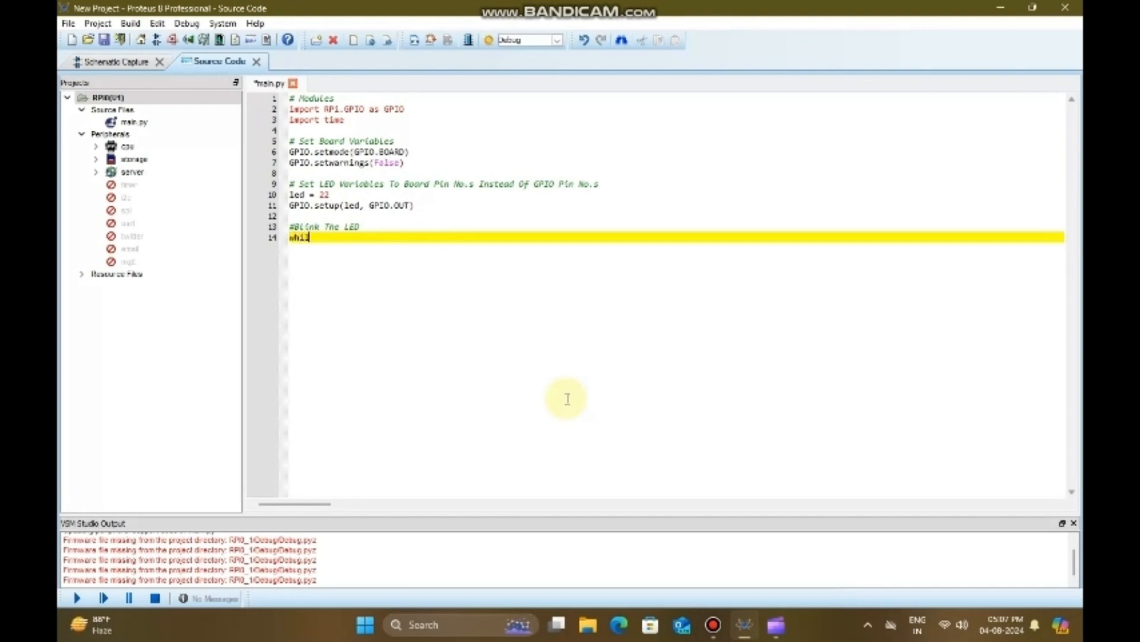
{"action": "type", "text": "e(1):"}
{"action": "key", "text": "Return"}
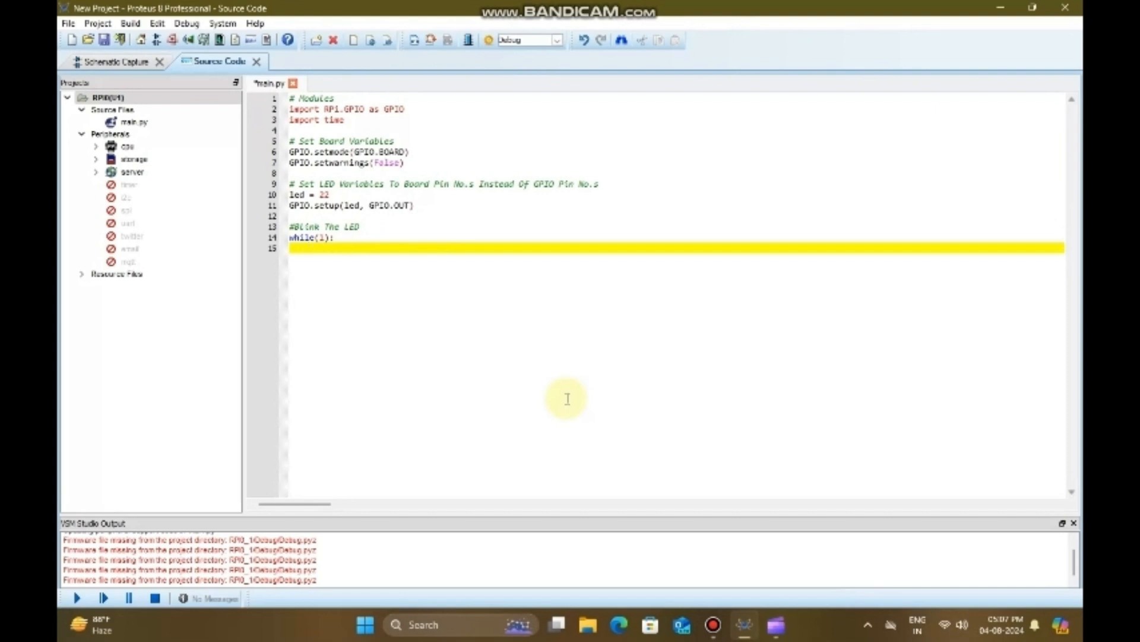
Step: Turn the LED on inside the loop with the indented line "GPIO.output(led, True)"
{"action": "type", "text": "GPIO.output(led, True)"}
{"action": "key", "text": "Return"}
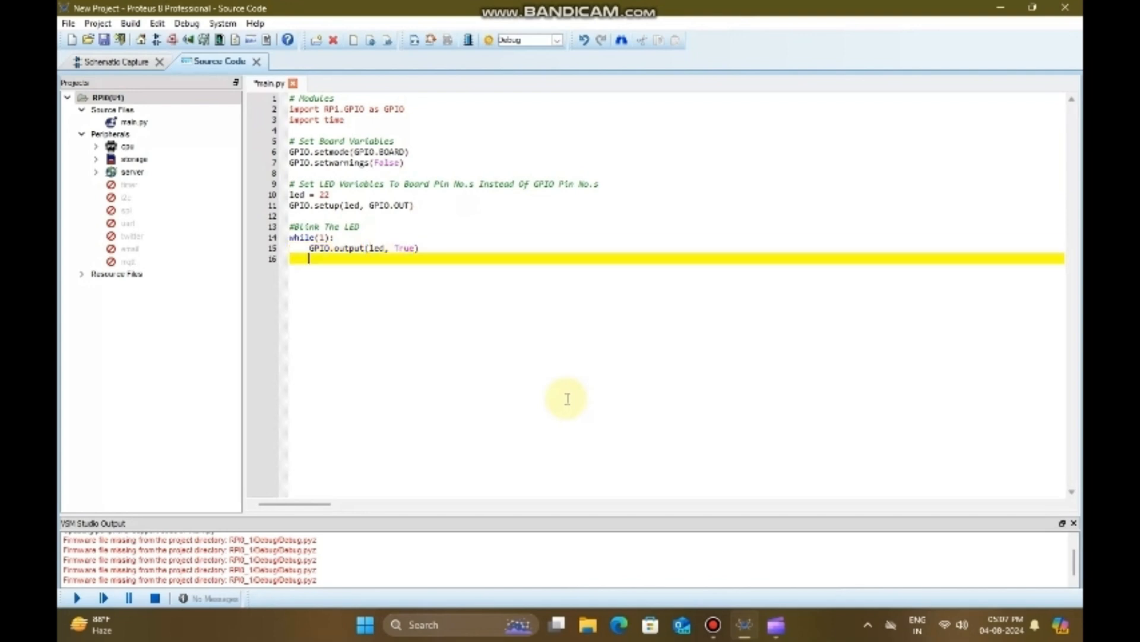
Step: Add a half-second delay after switching the LED on with the line "time.sleep(0.5)"
{"action": "type", "text": "time.sleep("}
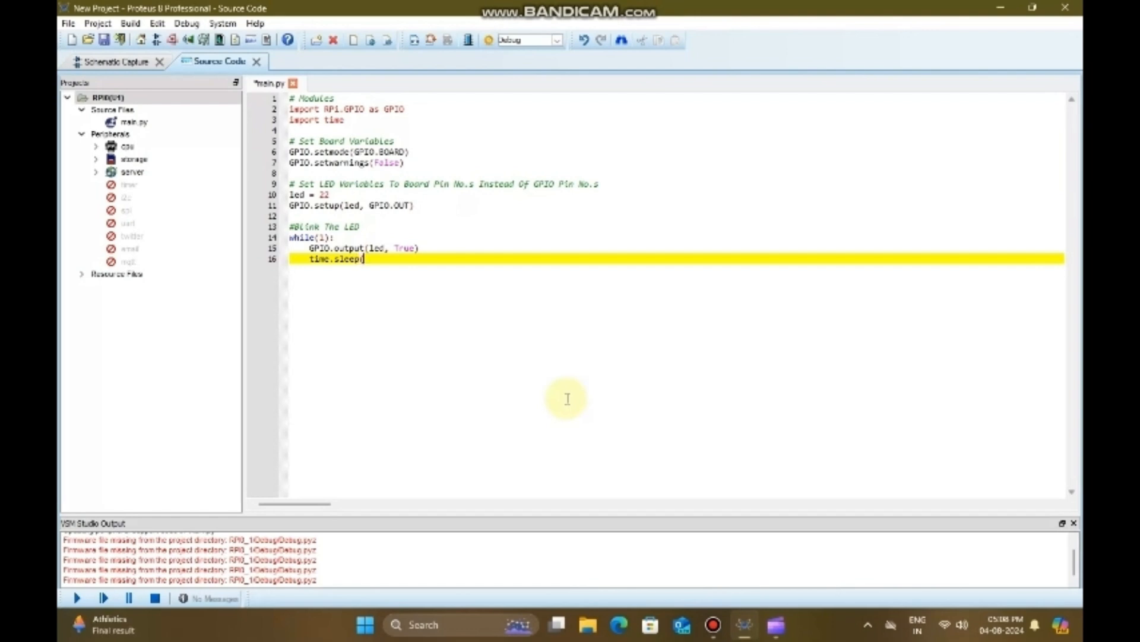
{"action": "type", "text": "0.5)"}
{"action": "key", "text": "Return"}
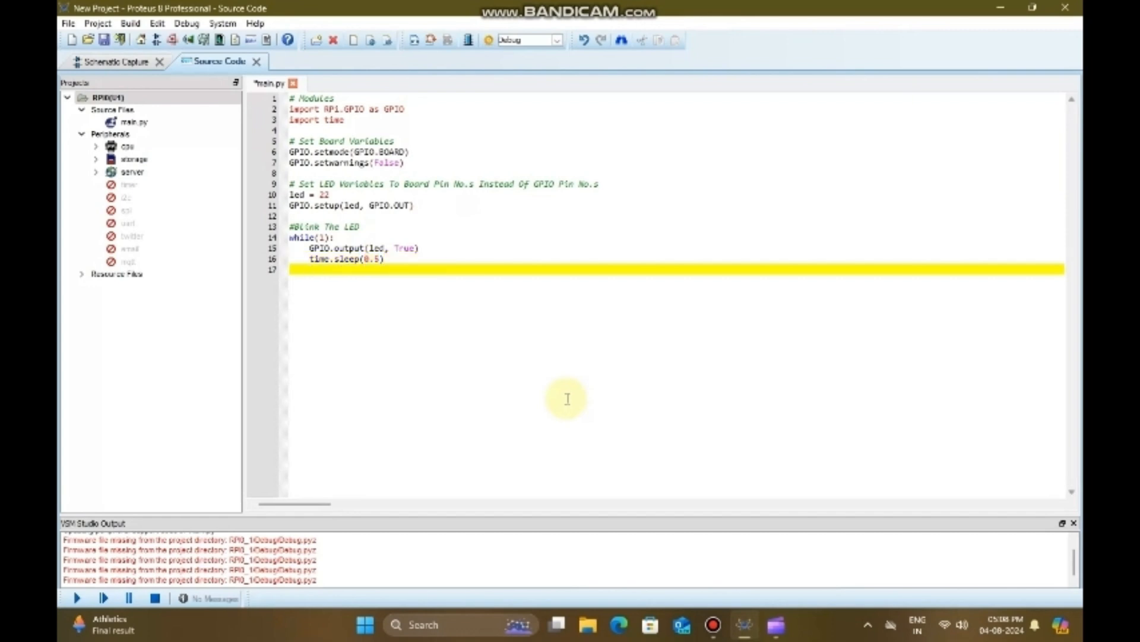
Step: Turn the LED off inside the loop with the line "GPIO.output(led, False)"
{"action": "type", "text": "GPIO.output(led, False)"}
{"action": "key", "text": "Return"}
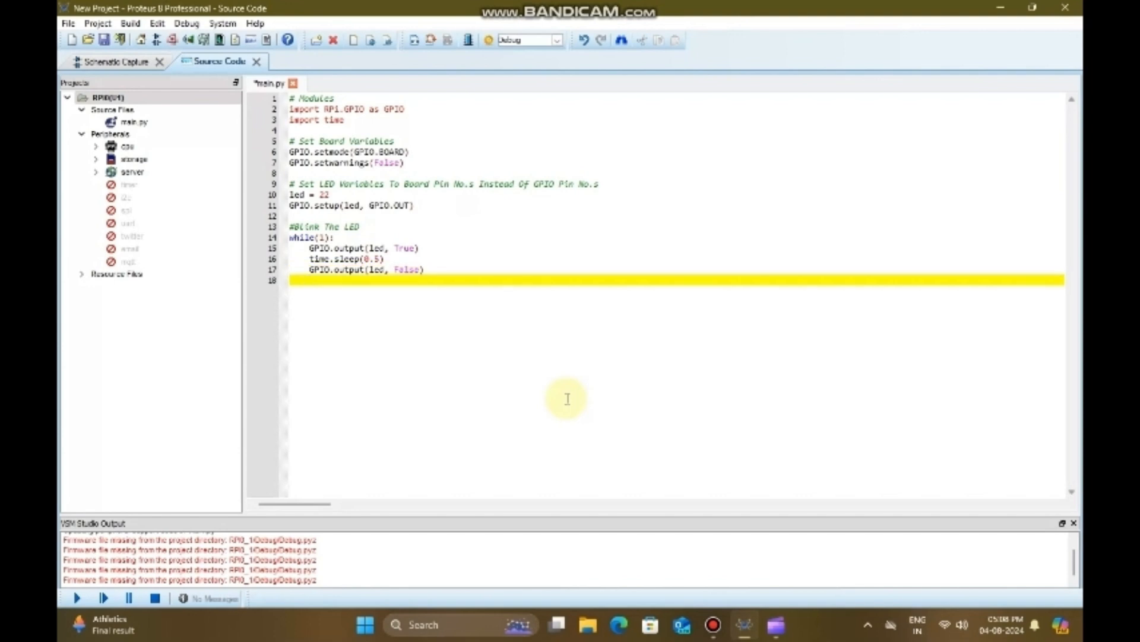
Step: Add the closing delay "time.sleep(0.5)" after the line that switches the LED off
{"action": "type", "text": "time.sleep(0.5)"}
{"action": "key", "text": "Return"}
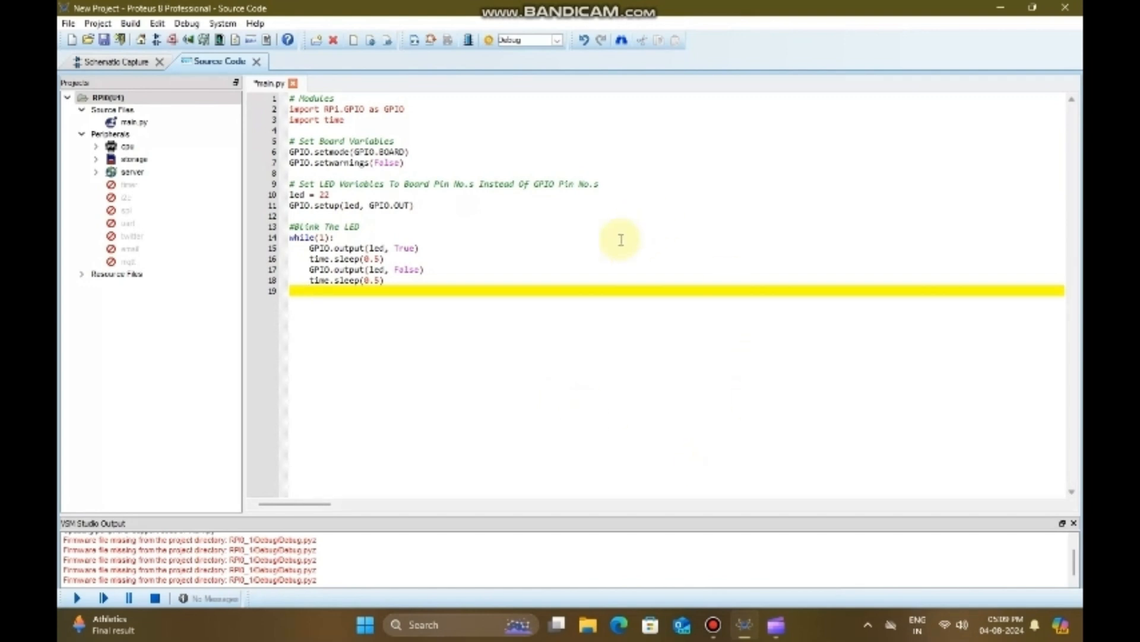
Step: Save the project and run the circuit simulation from the schematic
{"action": "left_click", "coordinate": [103, 43]}
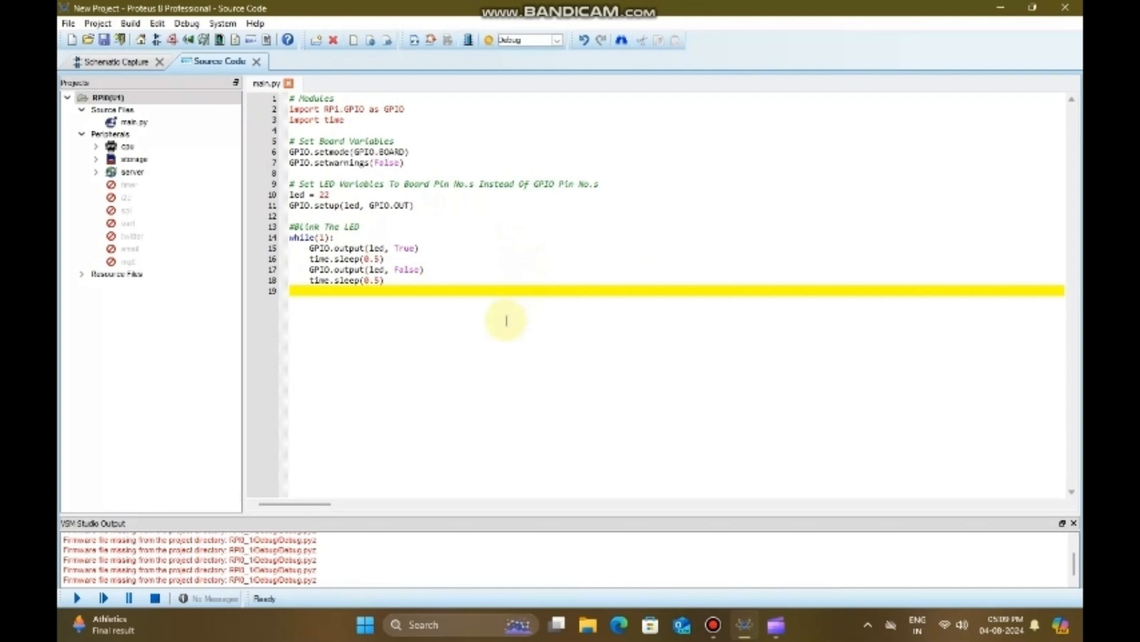
{"action": "left_click", "coordinate": [142, 63]}
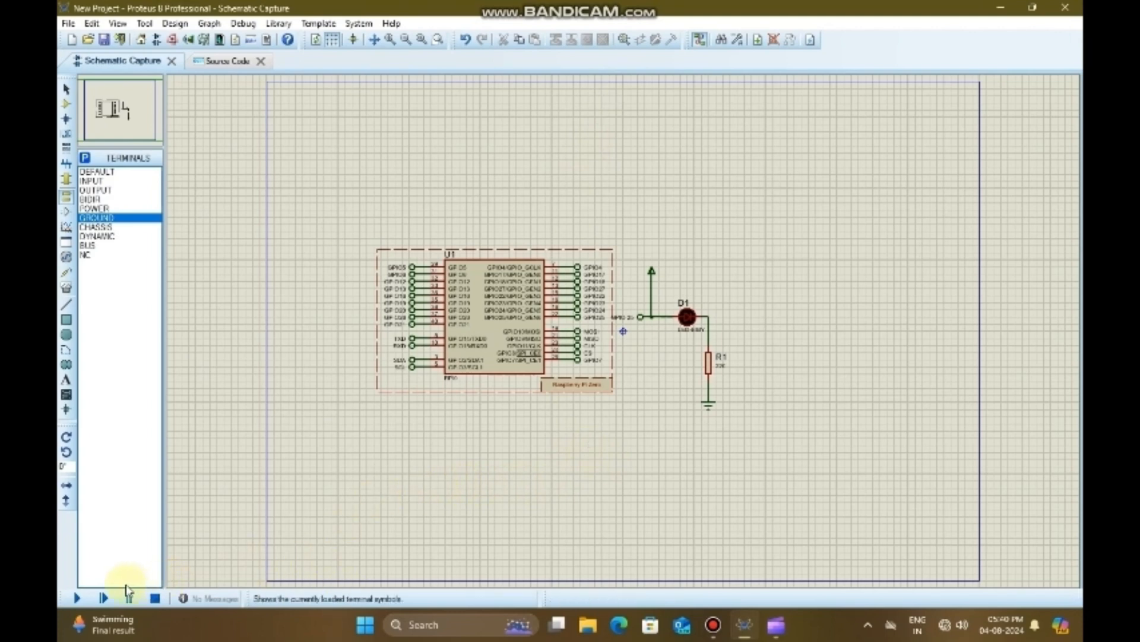
{"action": "left_click", "coordinate": [75, 600]}
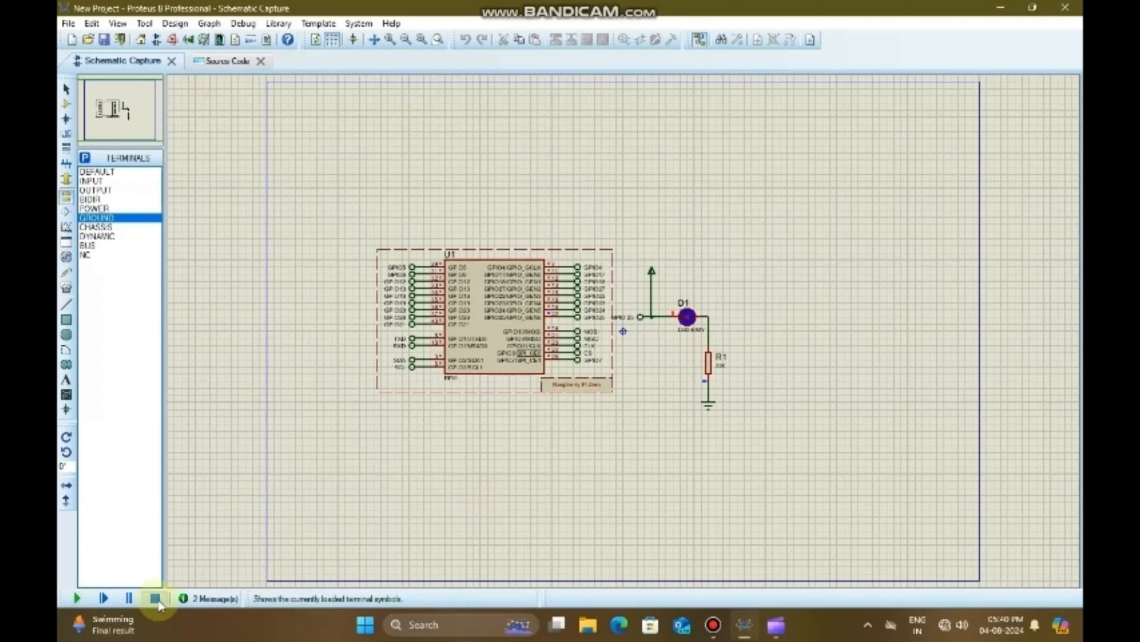
Step: Check the simulation log messages, close the log, and stop the simulation
{"action": "left_click", "coordinate": [207, 599]}
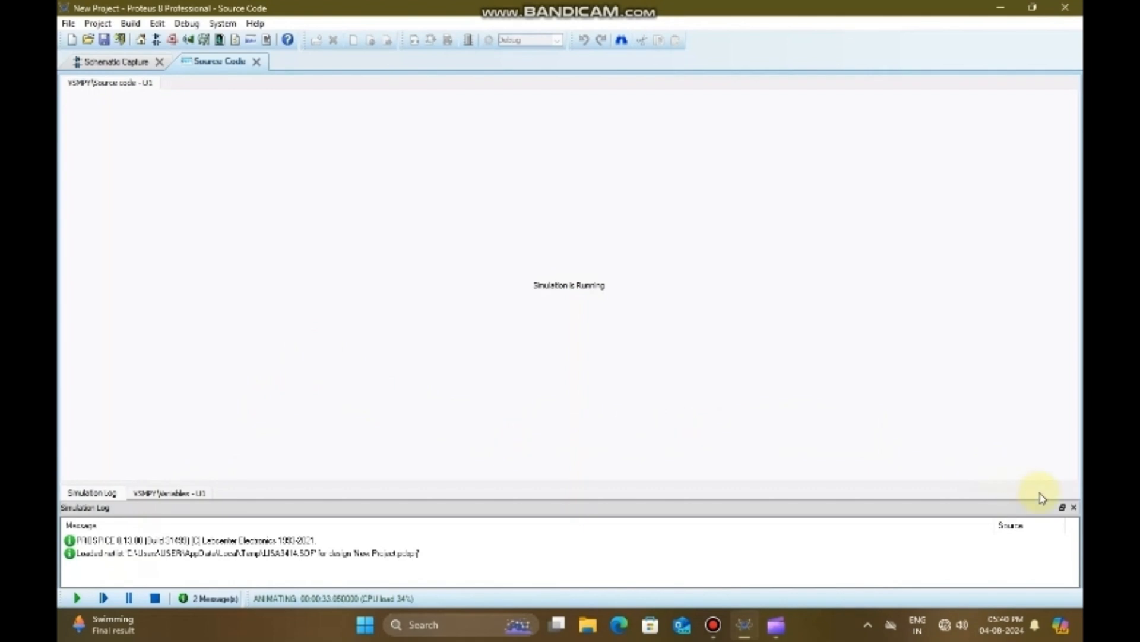
{"action": "left_click", "coordinate": [1075, 507]}
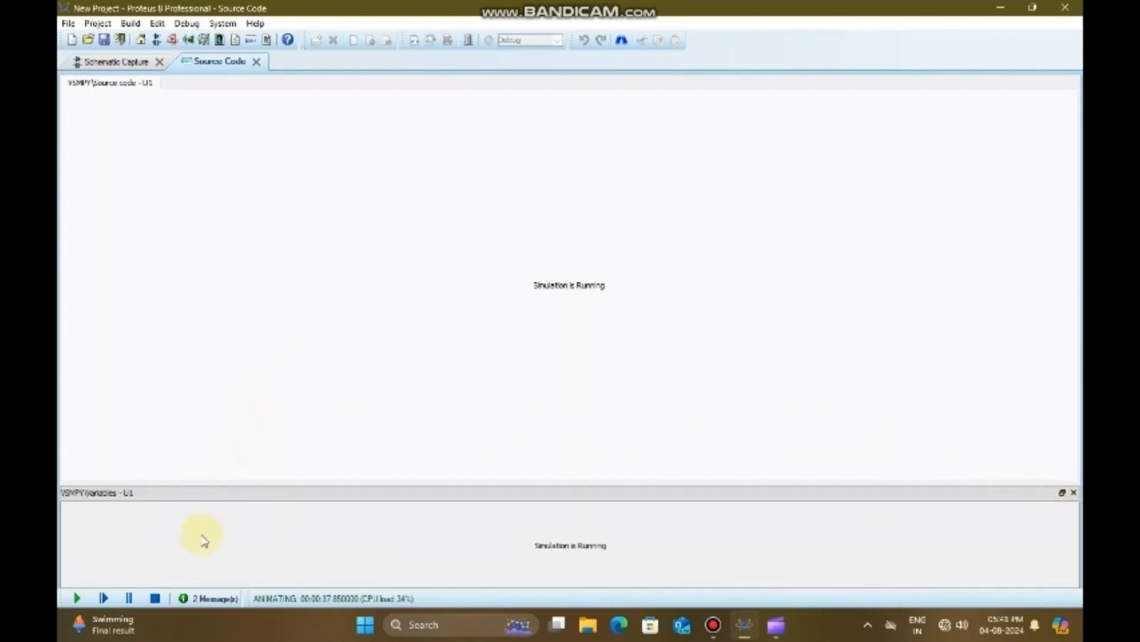
{"action": "left_click", "coordinate": [155, 598]}
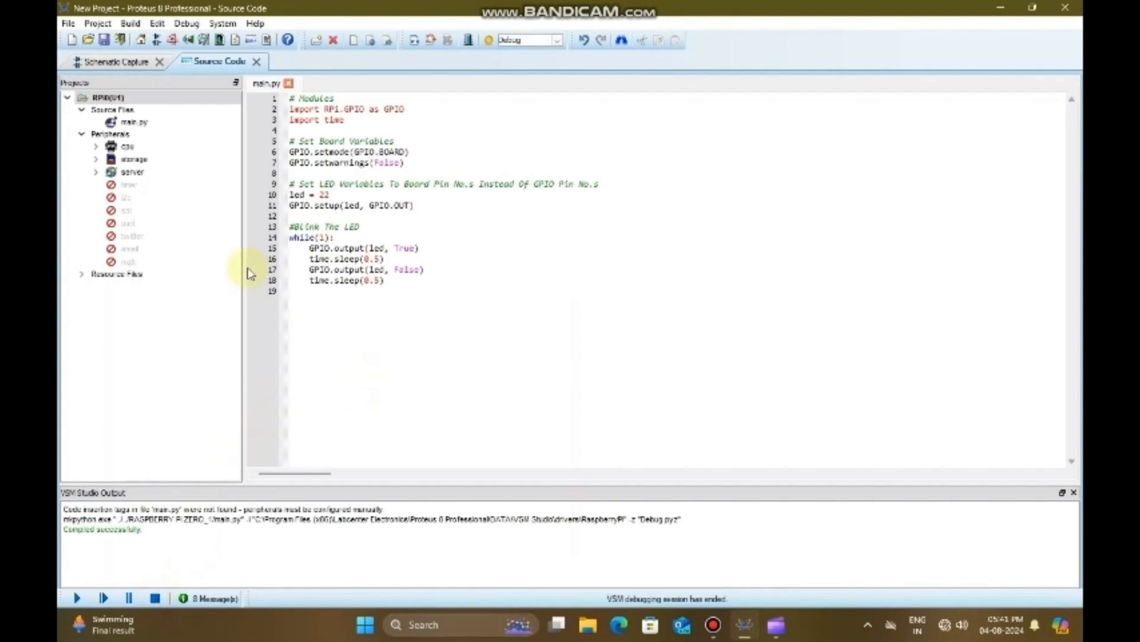
Step: Run the simulation again in the schematic to watch the LED, stop it, and close the application
{"action": "left_click", "coordinate": [119, 61]}
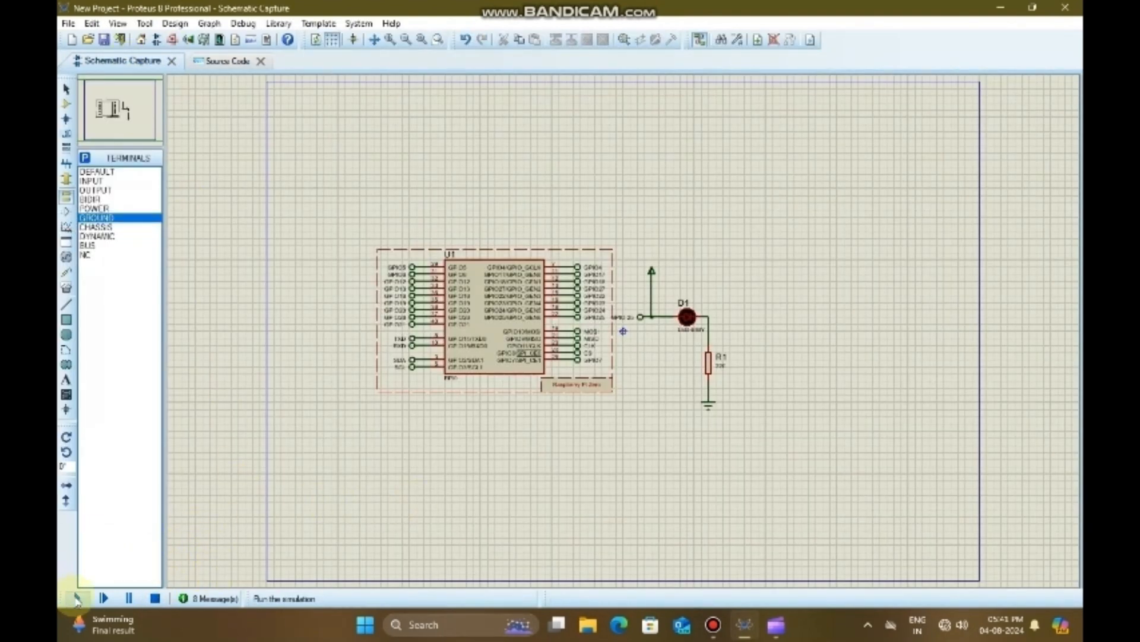
{"action": "key", "text": "F12"}
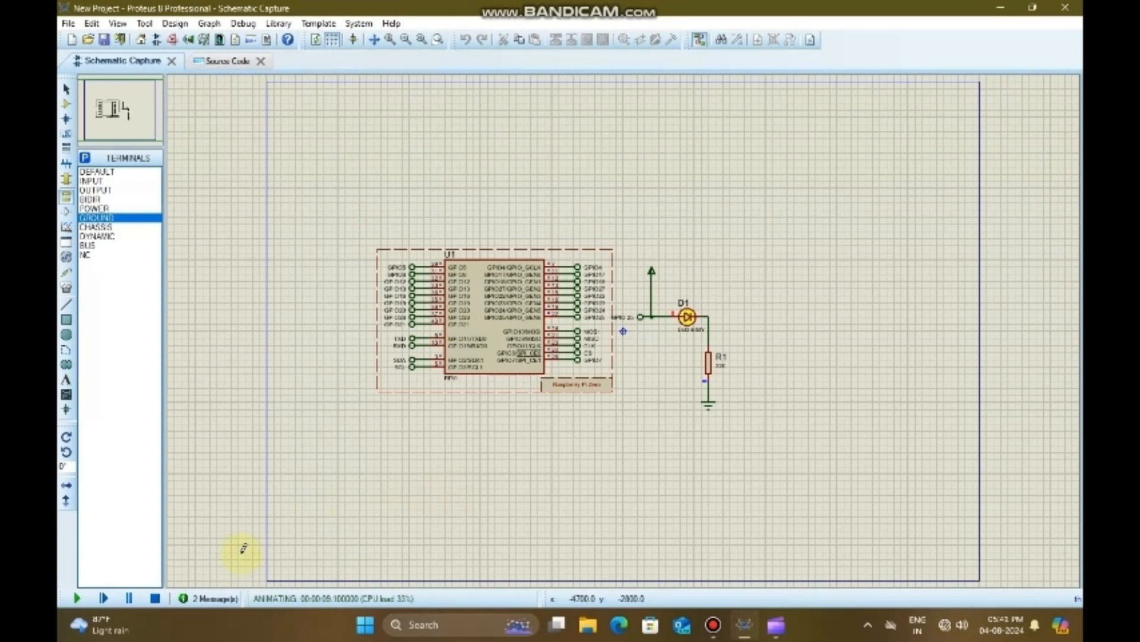
{"action": "left_click", "coordinate": [155, 597]}
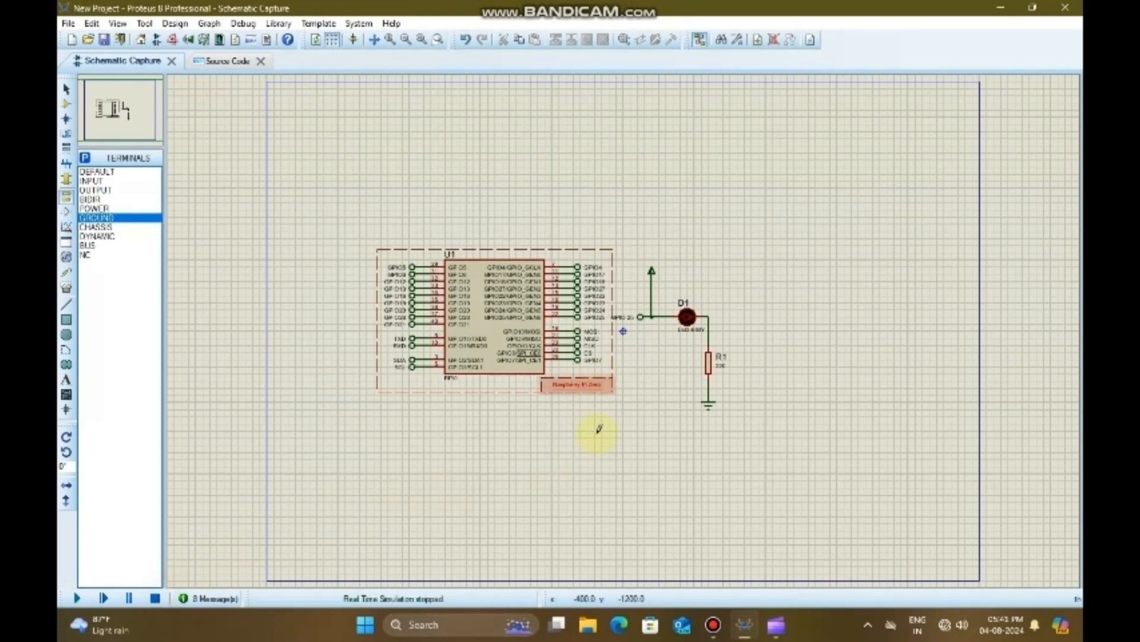
{"action": "left_click", "coordinate": [1066, 10]}
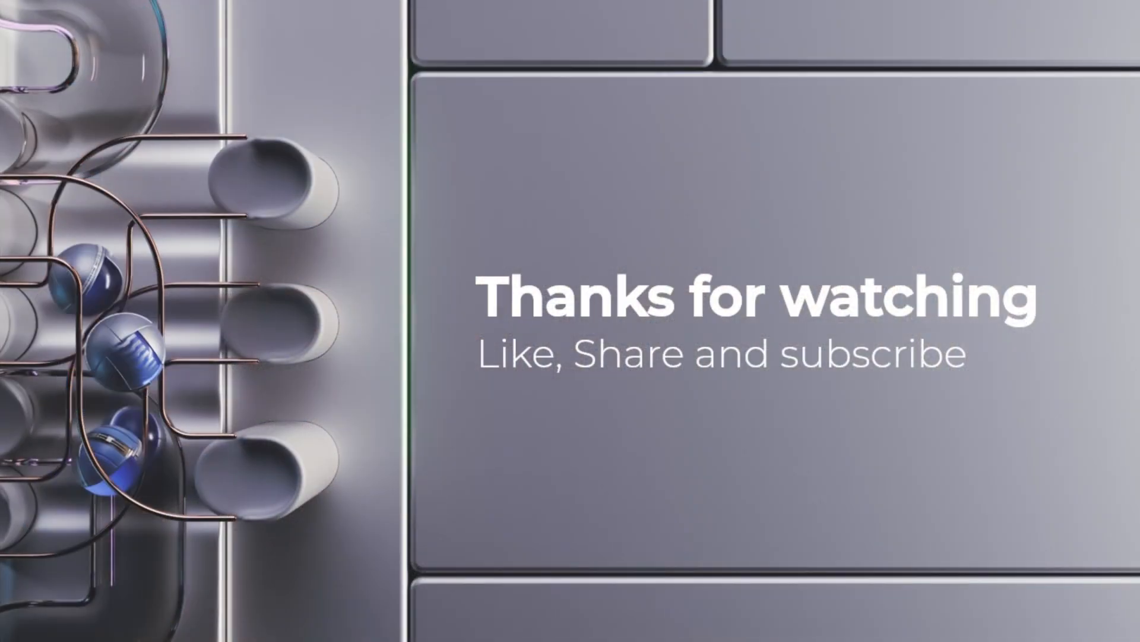